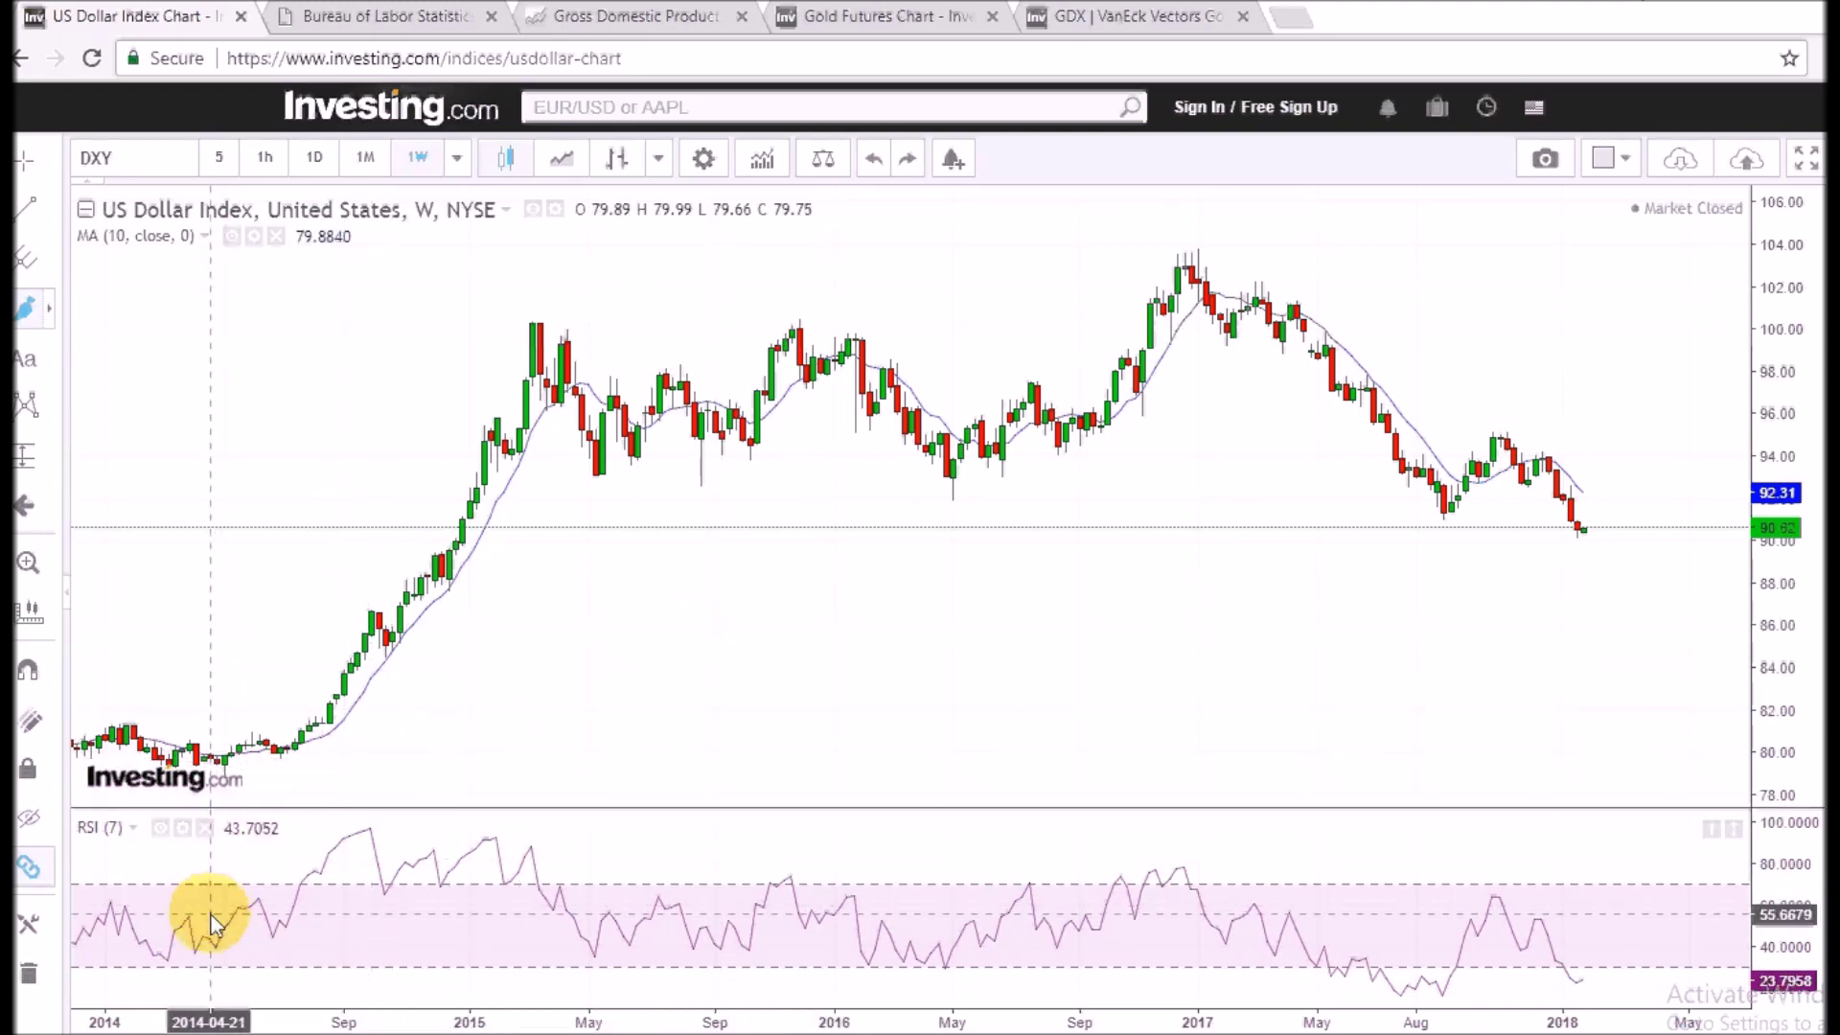
Step: Brush three consecutive arcs over the RSI cycles from May 2014 to May 2015, May to October 2015, and October 2015 to late April 2016
{"action": "mouse_move", "coordinate": [216, 925]}
{"action": "left_mouse_down"}
{"action": "mouse_move", "coordinate": [289, 877]}
{"action": "mouse_move", "coordinate": [427, 851]}
{"action": "mouse_move", "coordinate": [525, 860]}
{"action": "mouse_move", "coordinate": [589, 940]}
{"action": "left_mouse_up"}
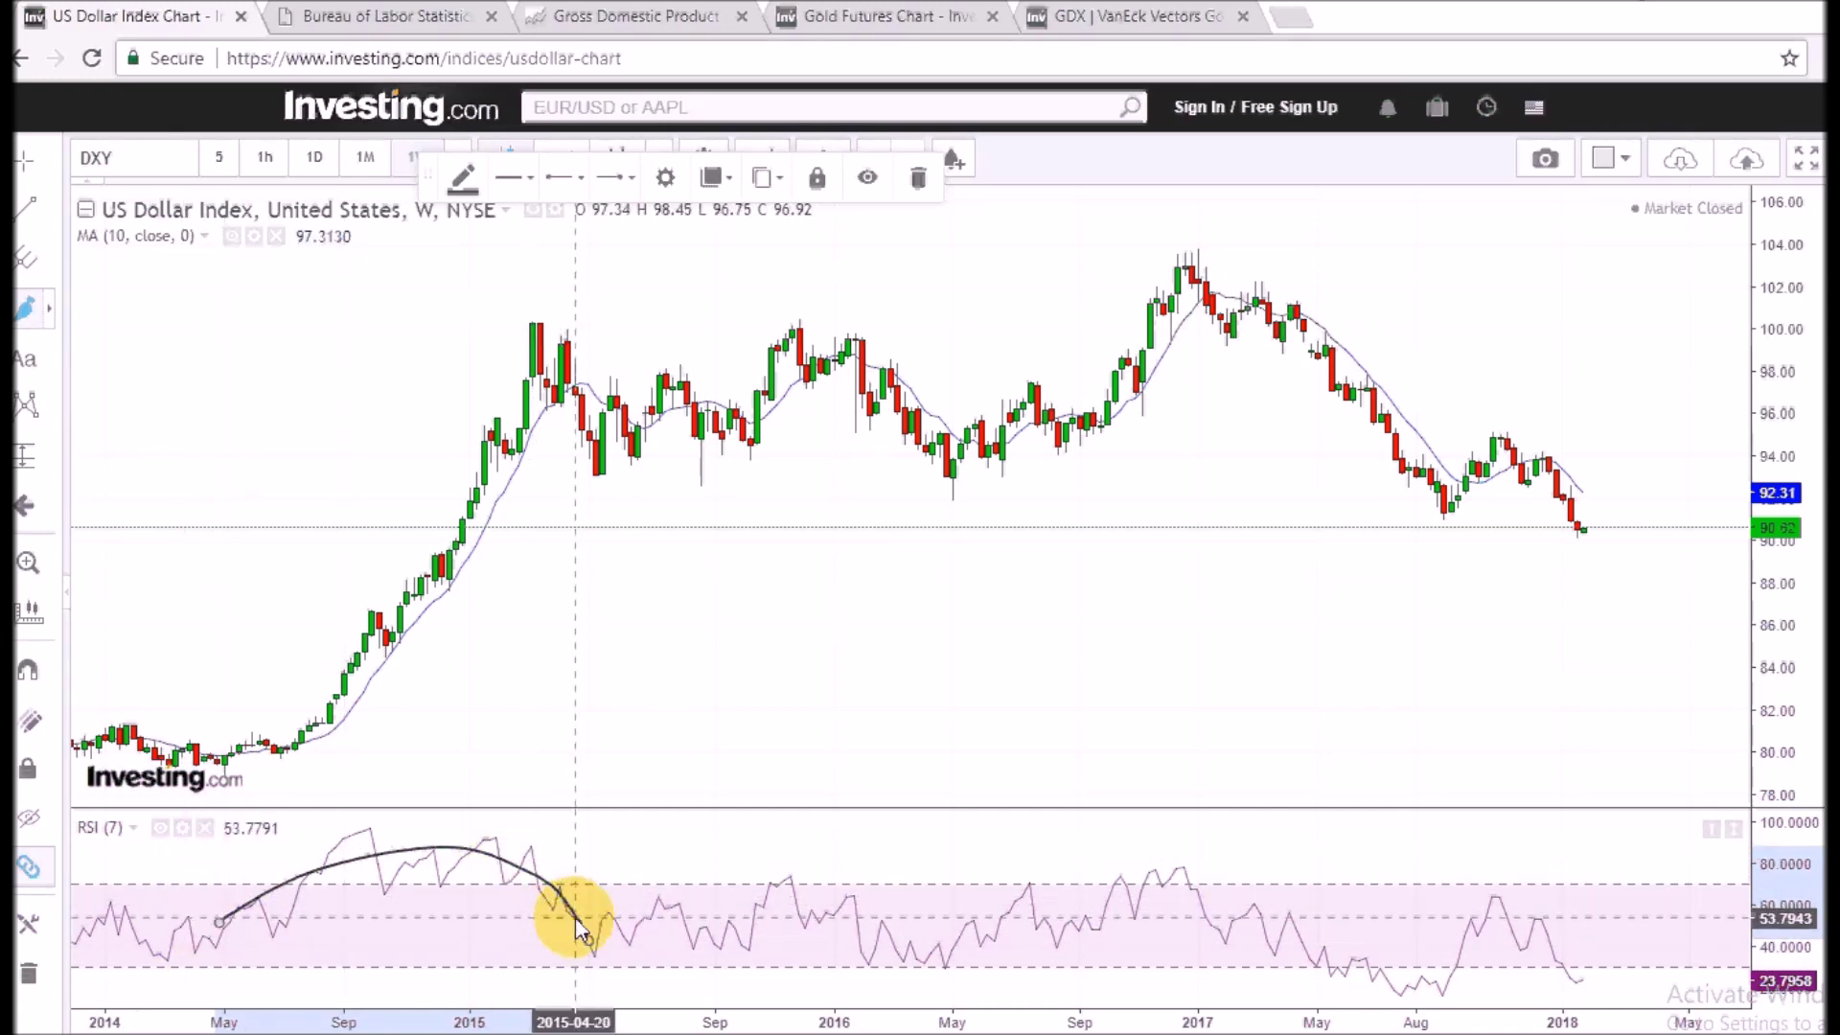
{"action": "mouse_move", "coordinate": [597, 927]}
{"action": "left_mouse_down"}
{"action": "mouse_move", "coordinate": [587, 952]}
{"action": "mouse_move", "coordinate": [626, 885]}
{"action": "mouse_move", "coordinate": [706, 892]}
{"action": "mouse_move", "coordinate": [749, 949]}
{"action": "left_mouse_up"}
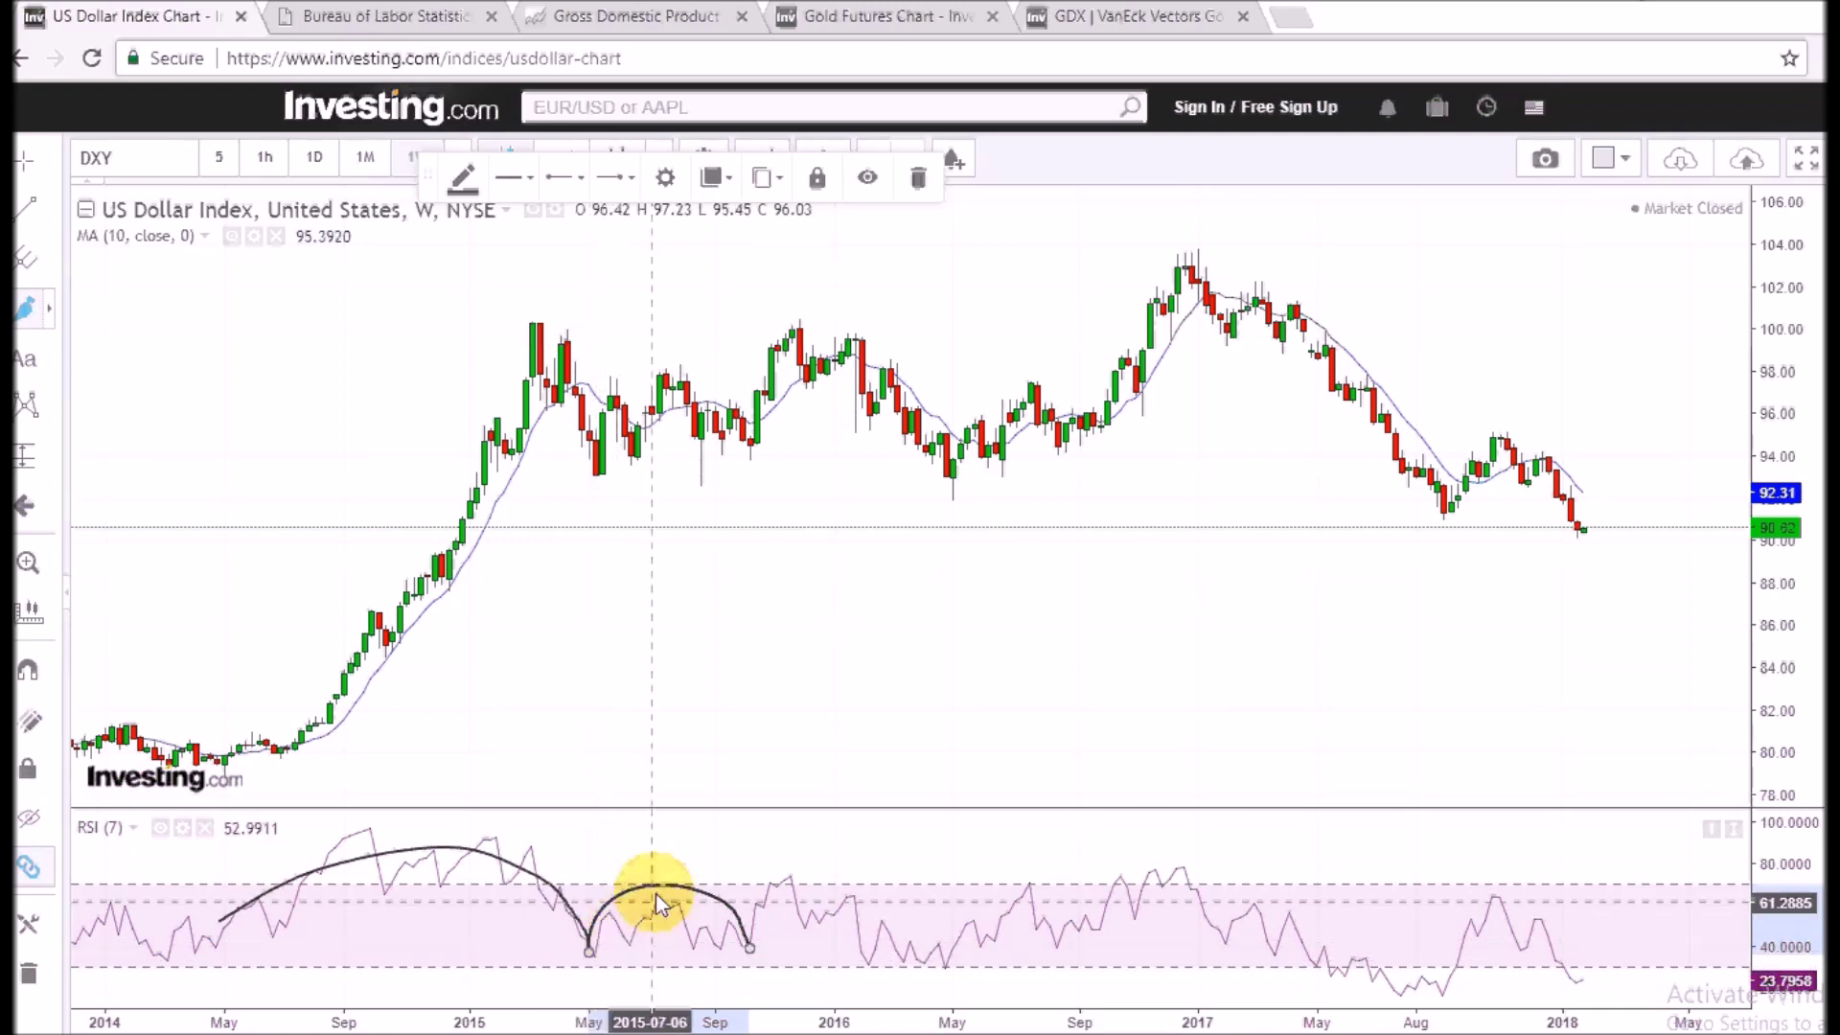
{"action": "left_click", "coordinate": [752, 949]}
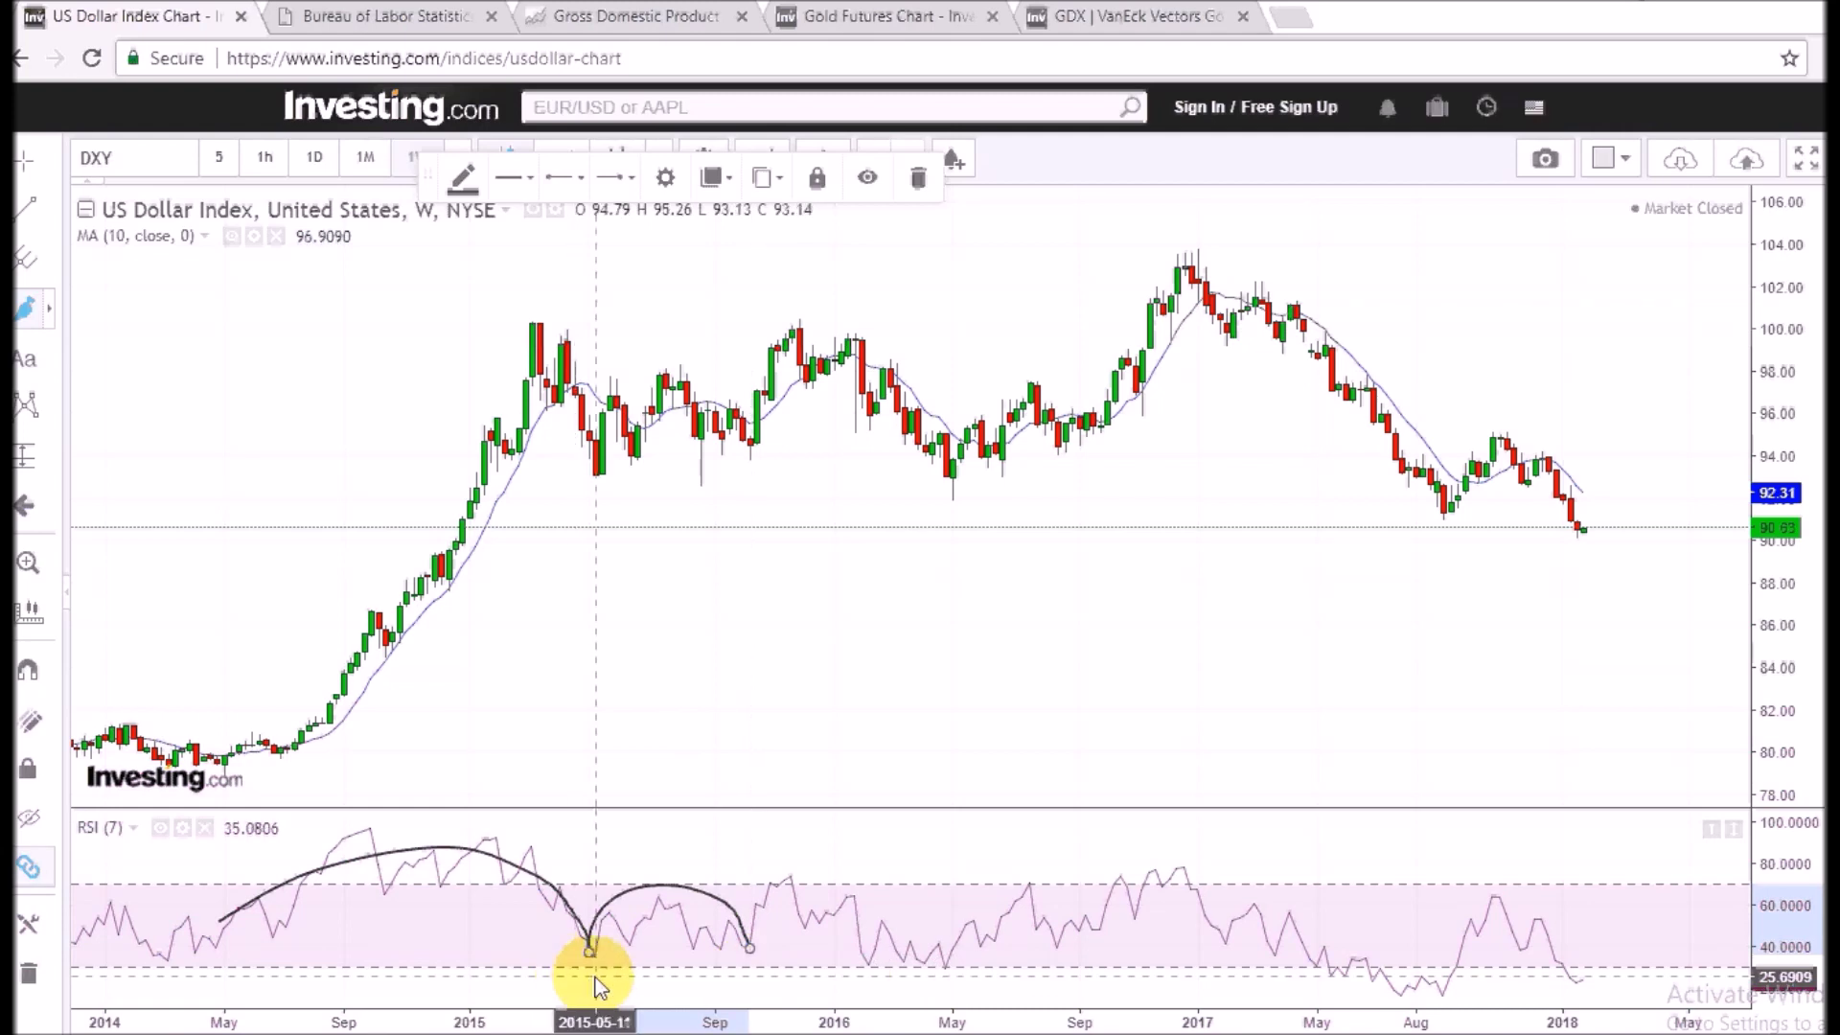
{"action": "left_click", "coordinate": [750, 953]}
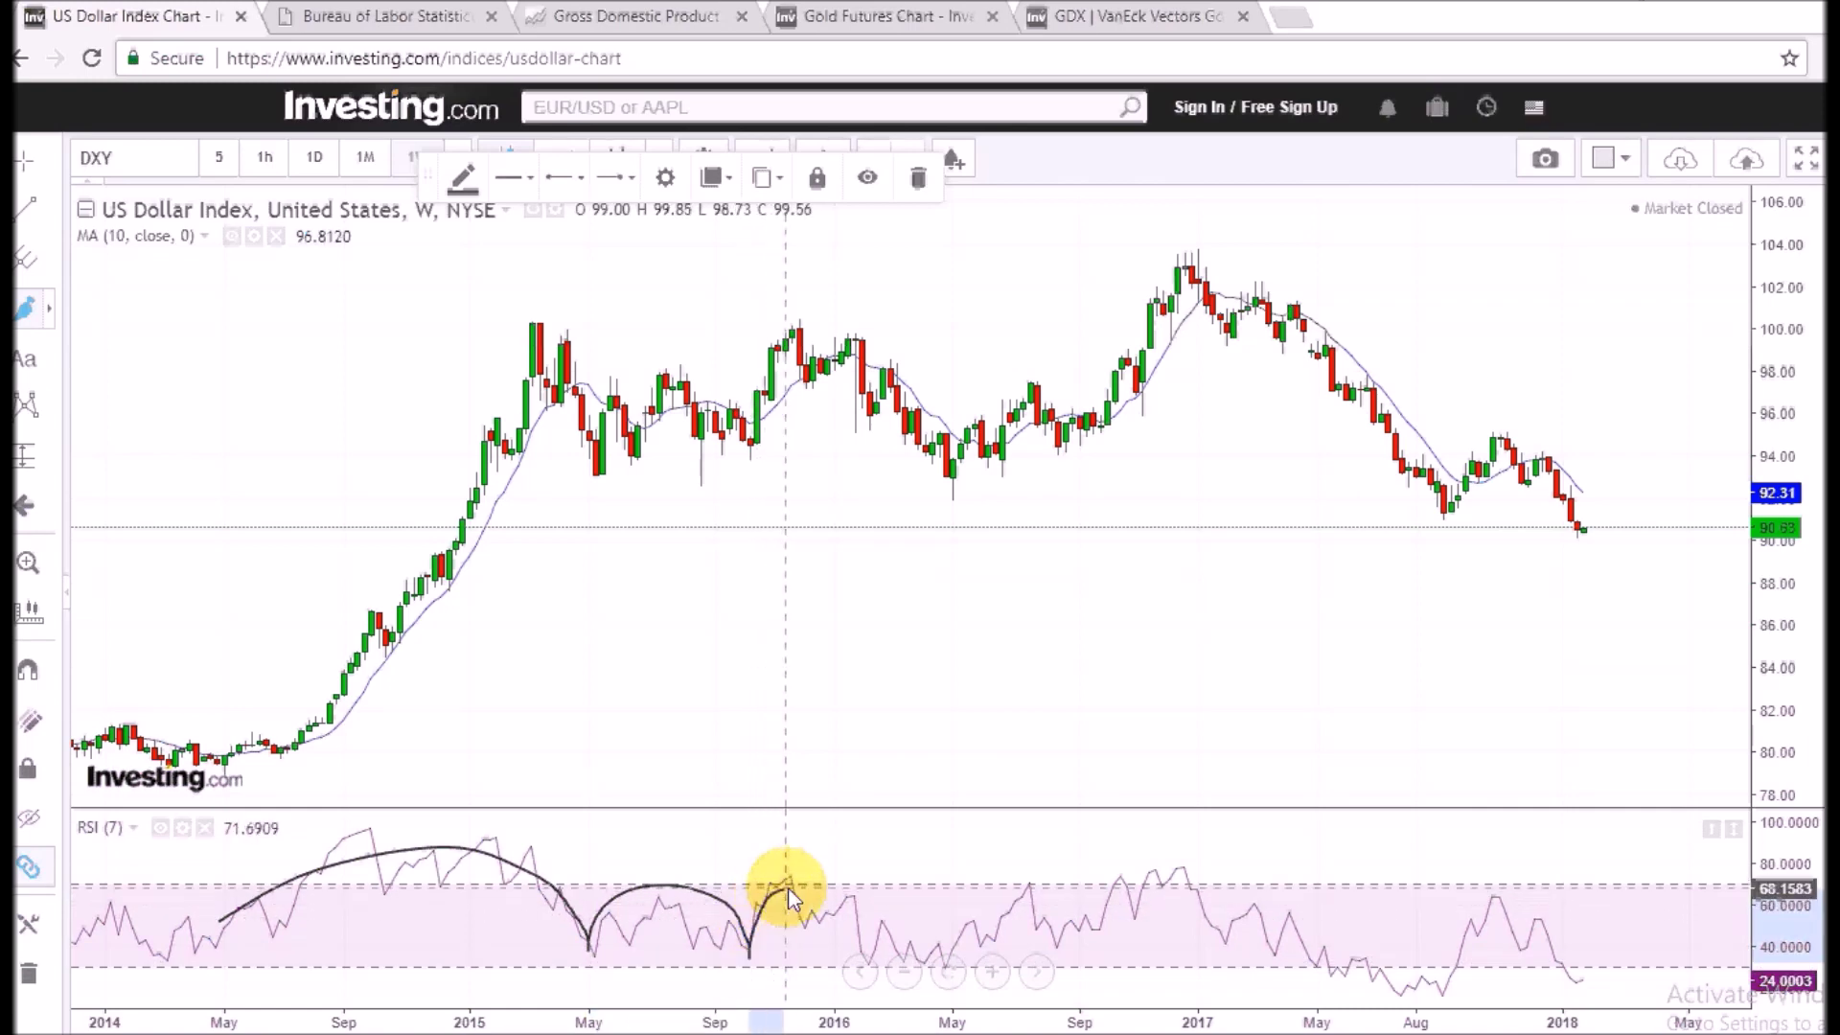
{"action": "left_click", "coordinate": [822, 886]}
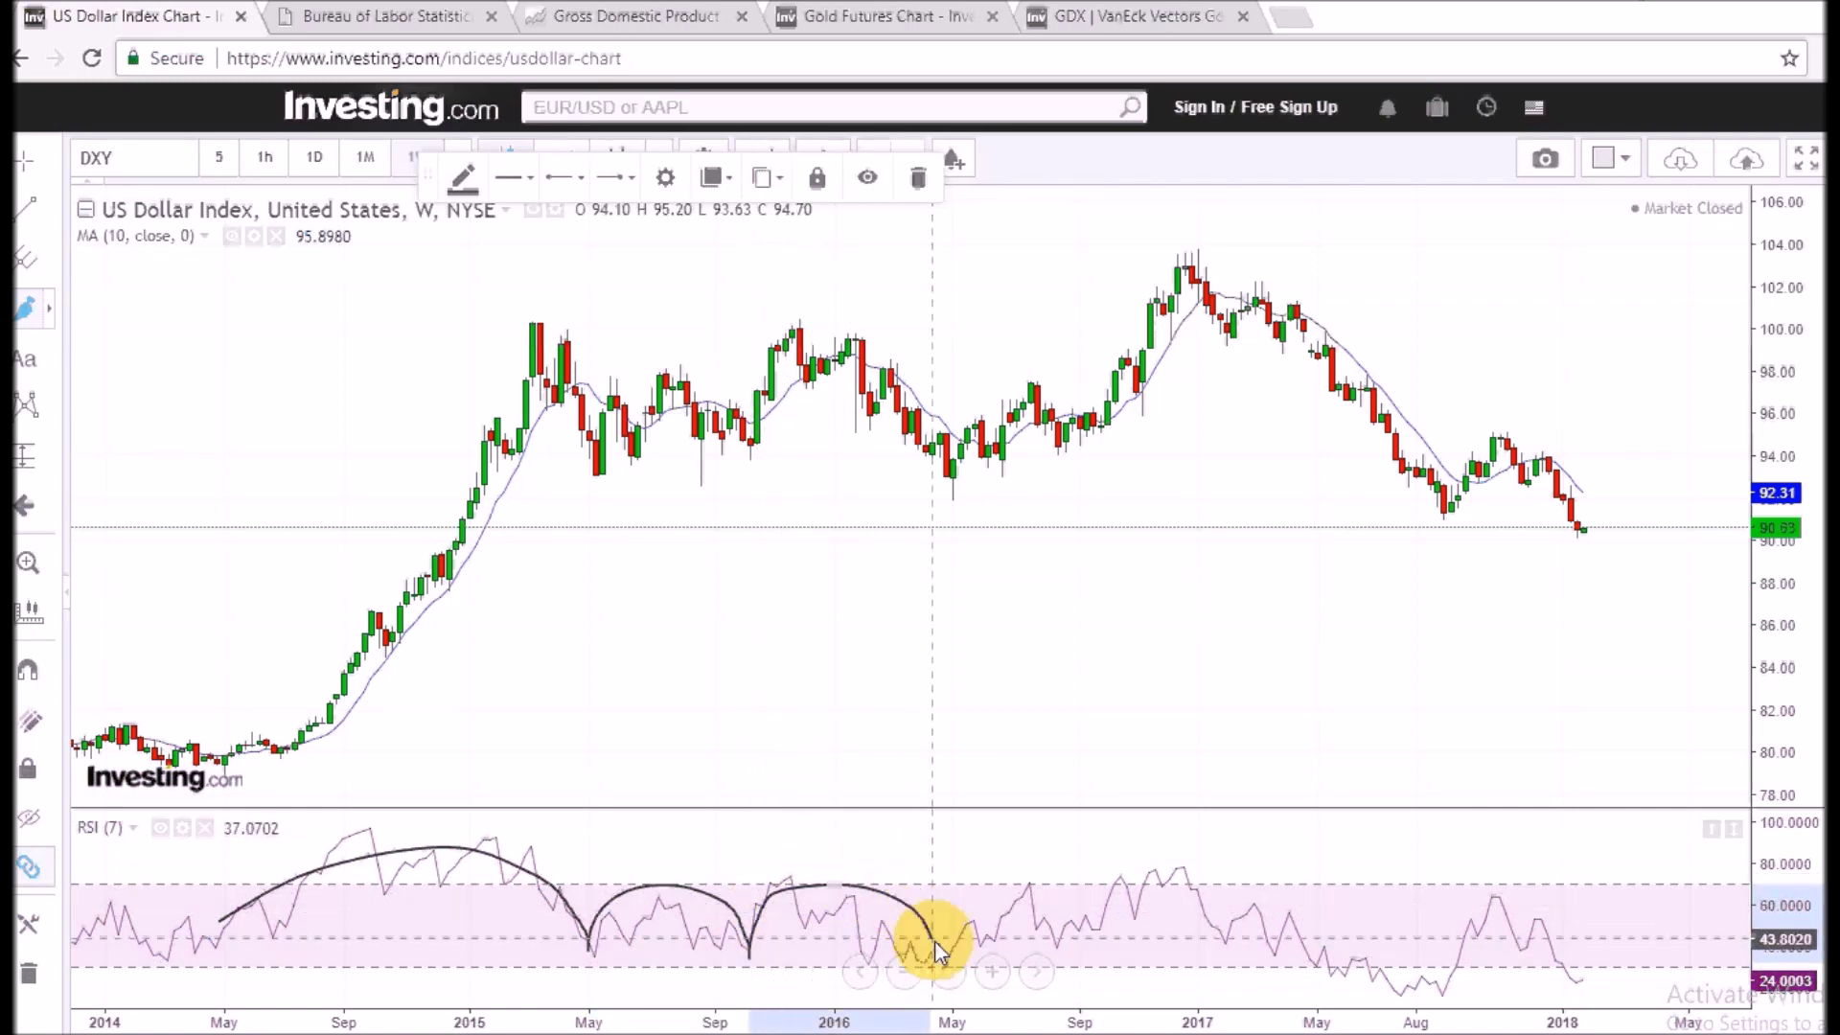
{"action": "left_click", "coordinate": [944, 963]}
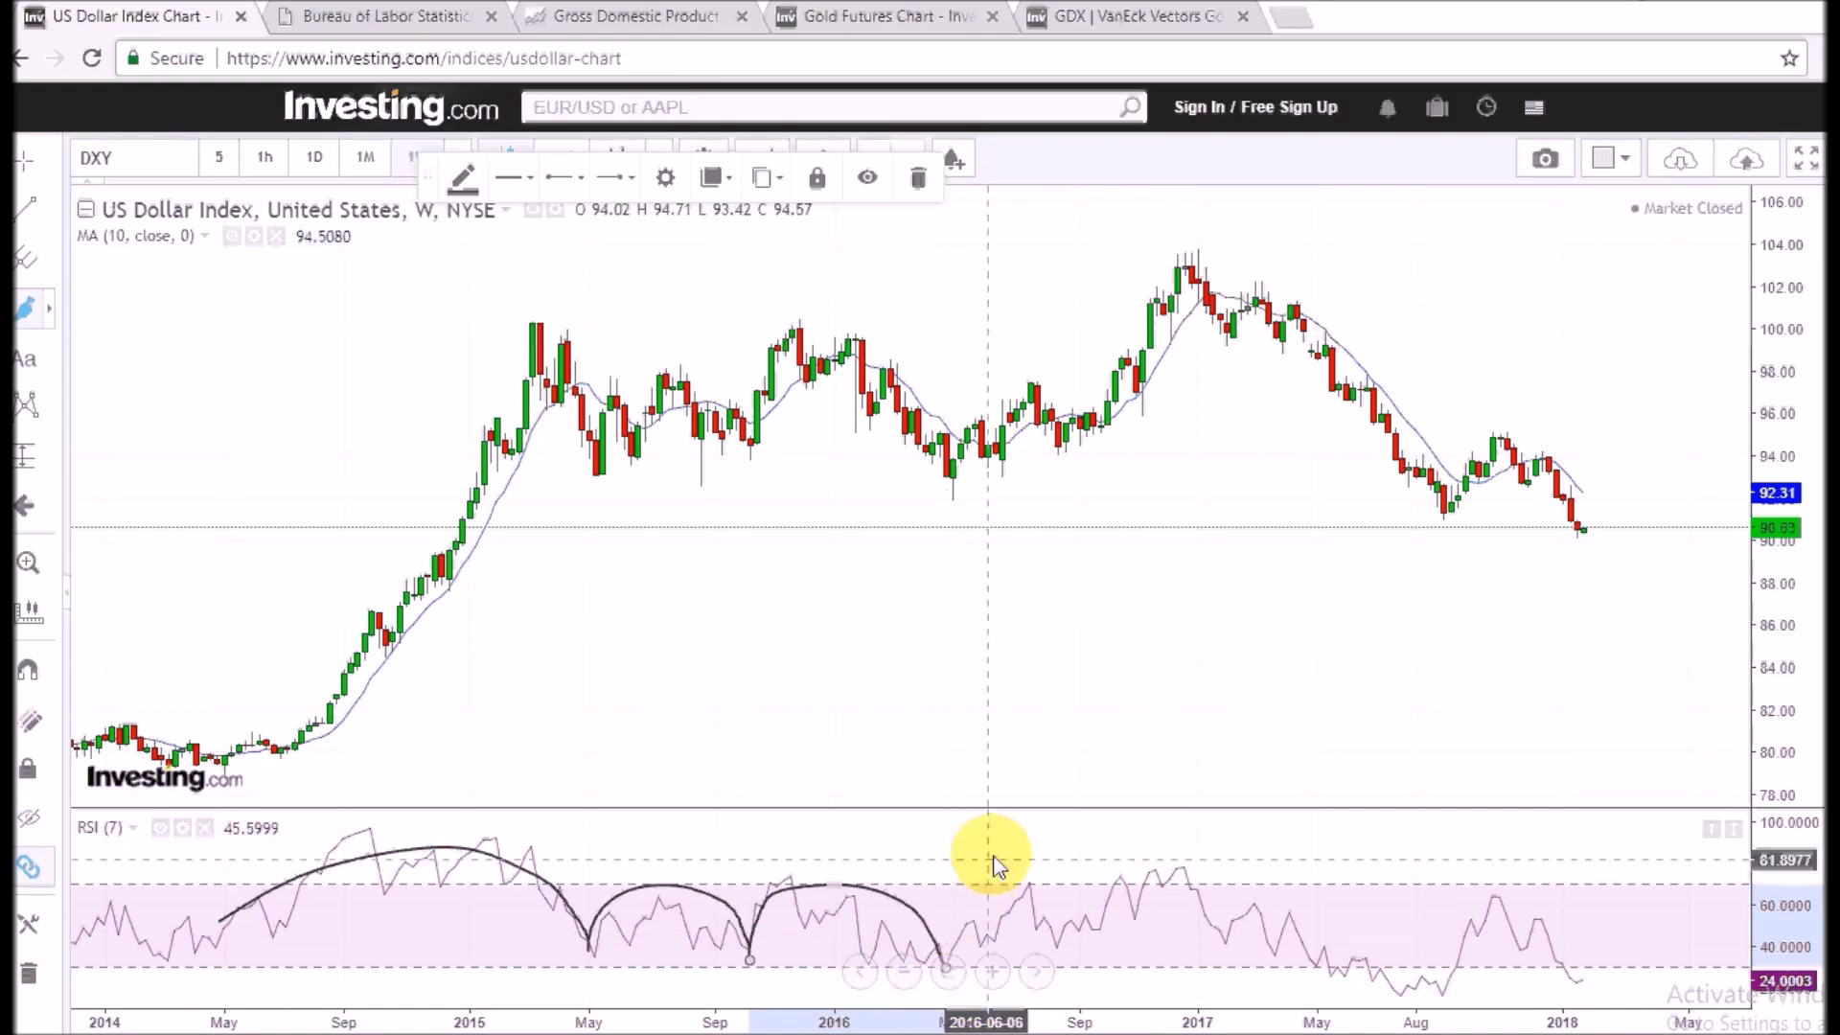
Step: Brush three more arcs over the RSI cycles from late April to August 2016, September 2016 to February 2017, and February to July 2017
{"action": "left_click", "coordinate": [945, 954]}
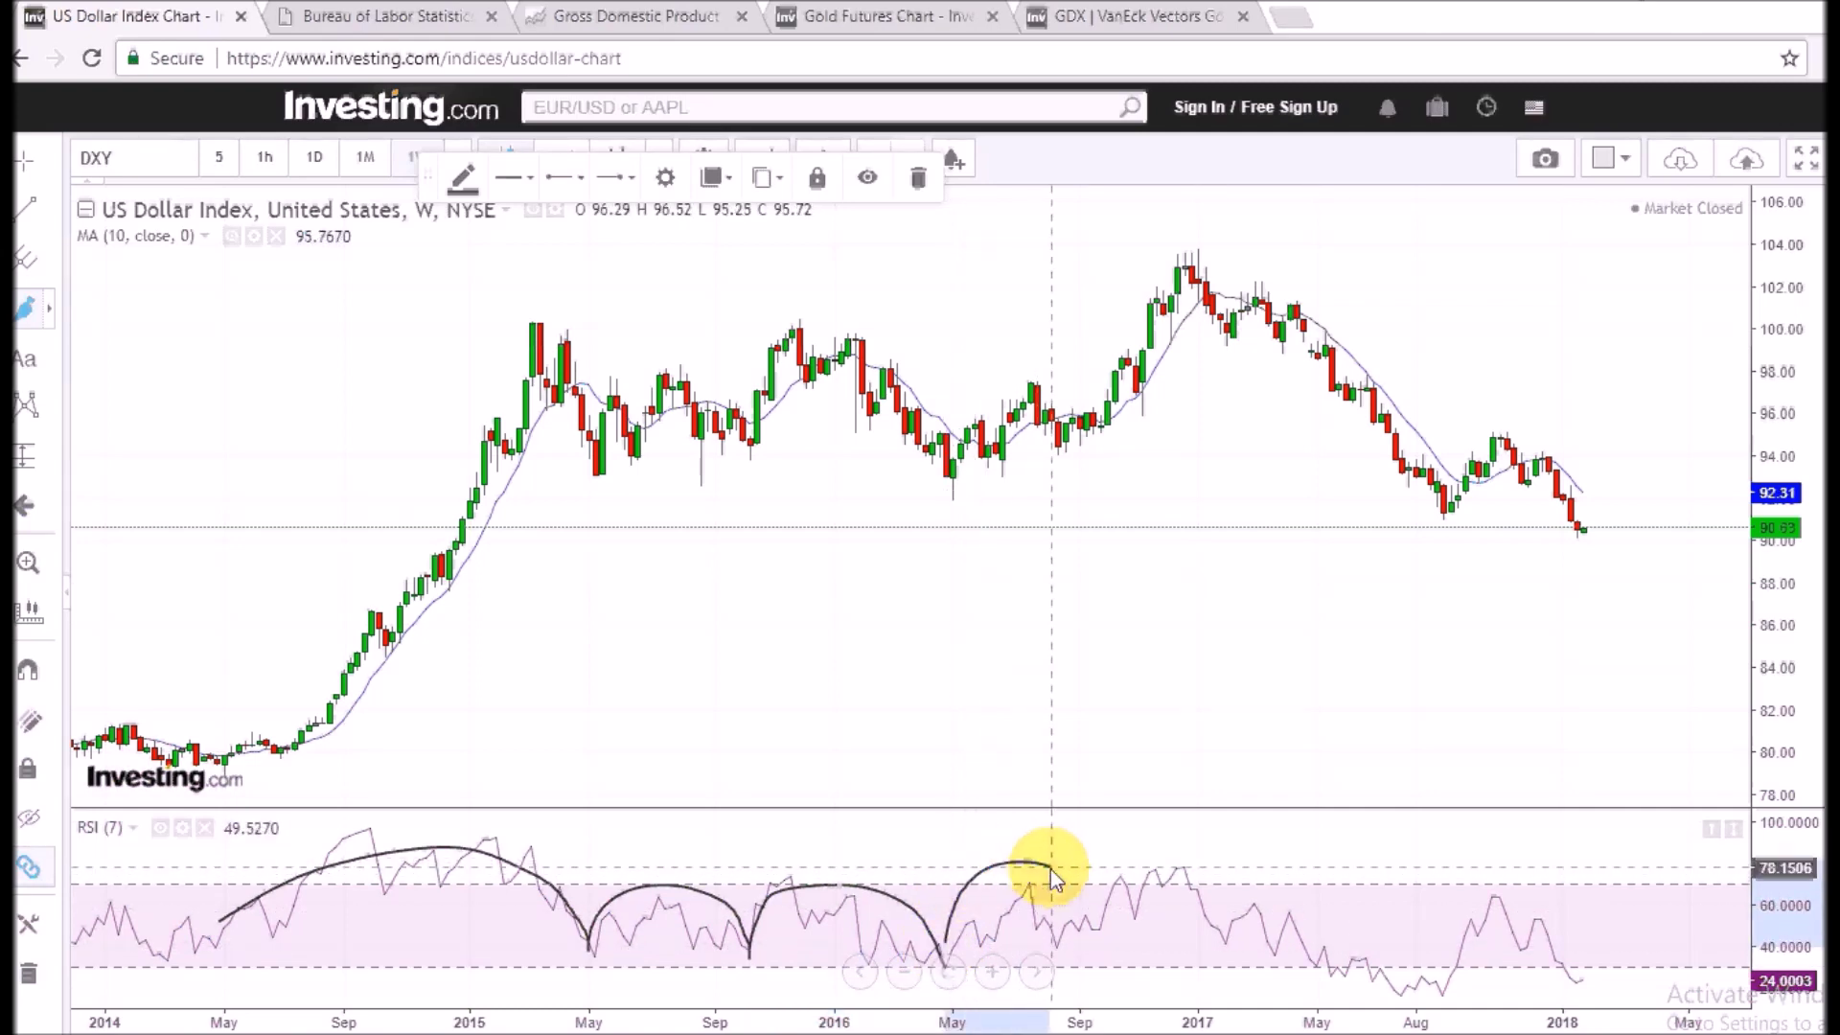
{"action": "left_click", "coordinate": [1066, 934]}
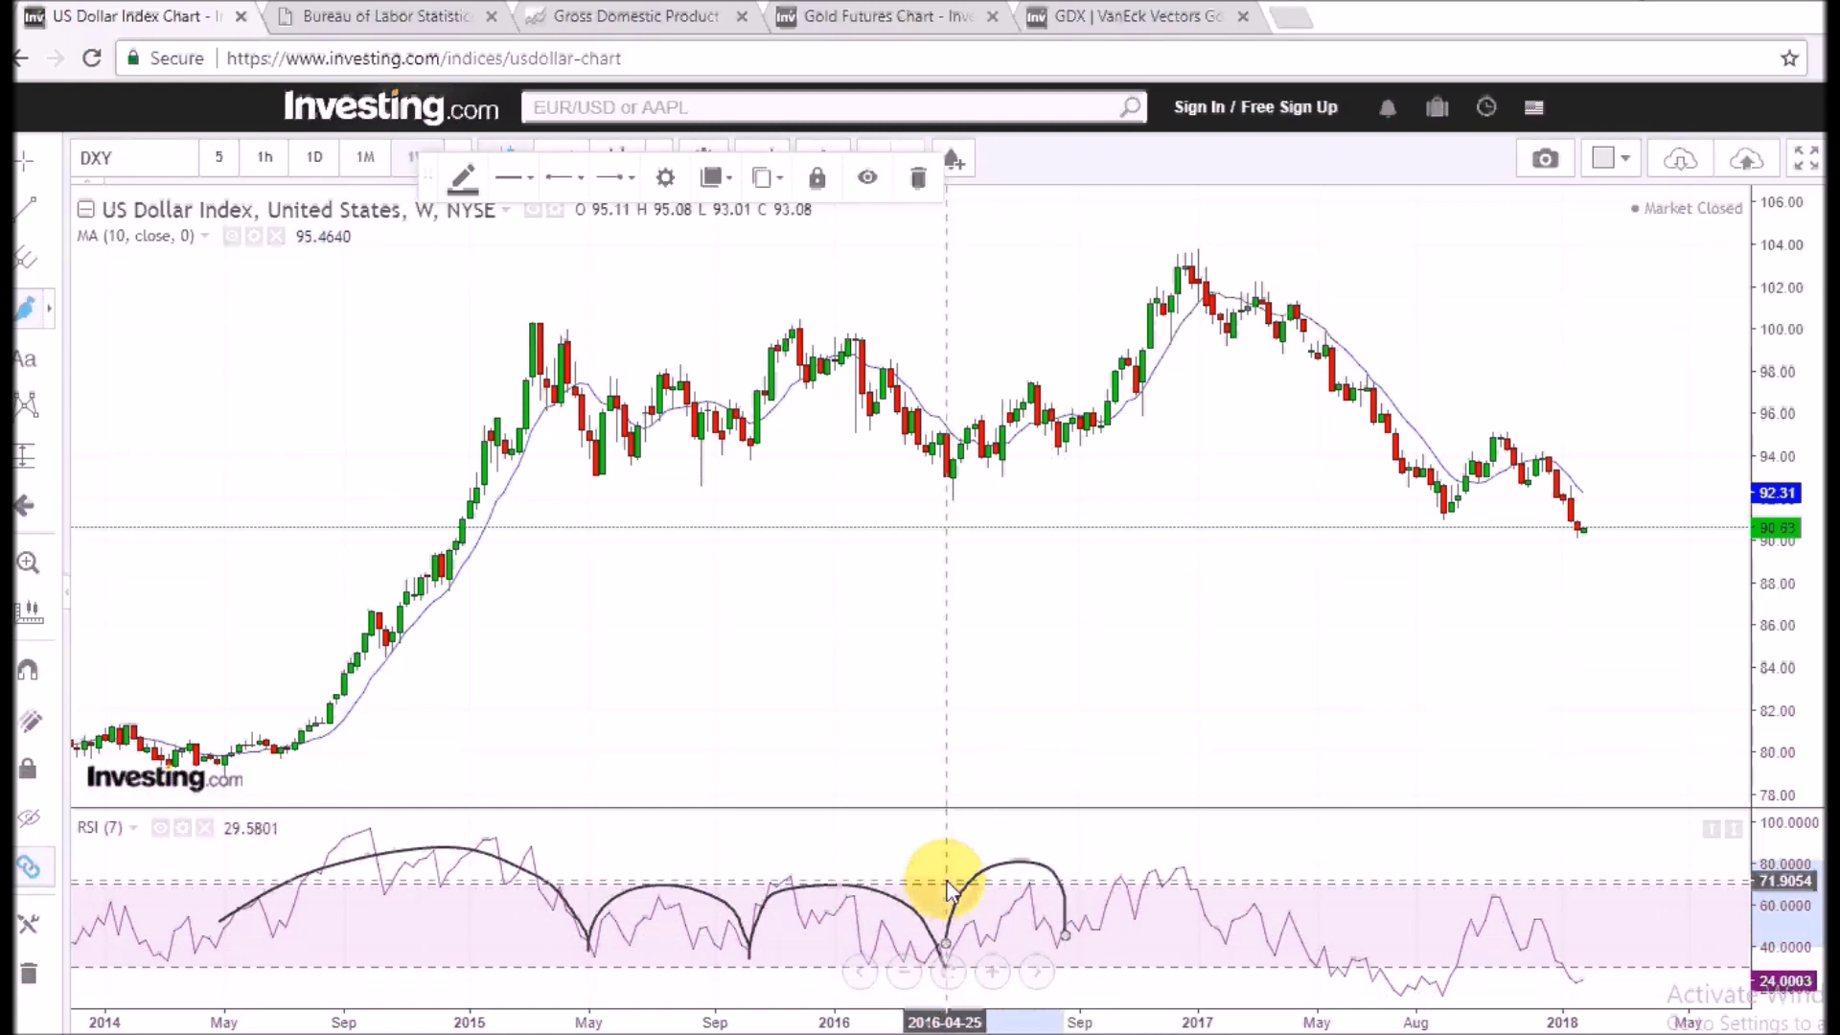
{"action": "left_click", "coordinate": [1071, 909]}
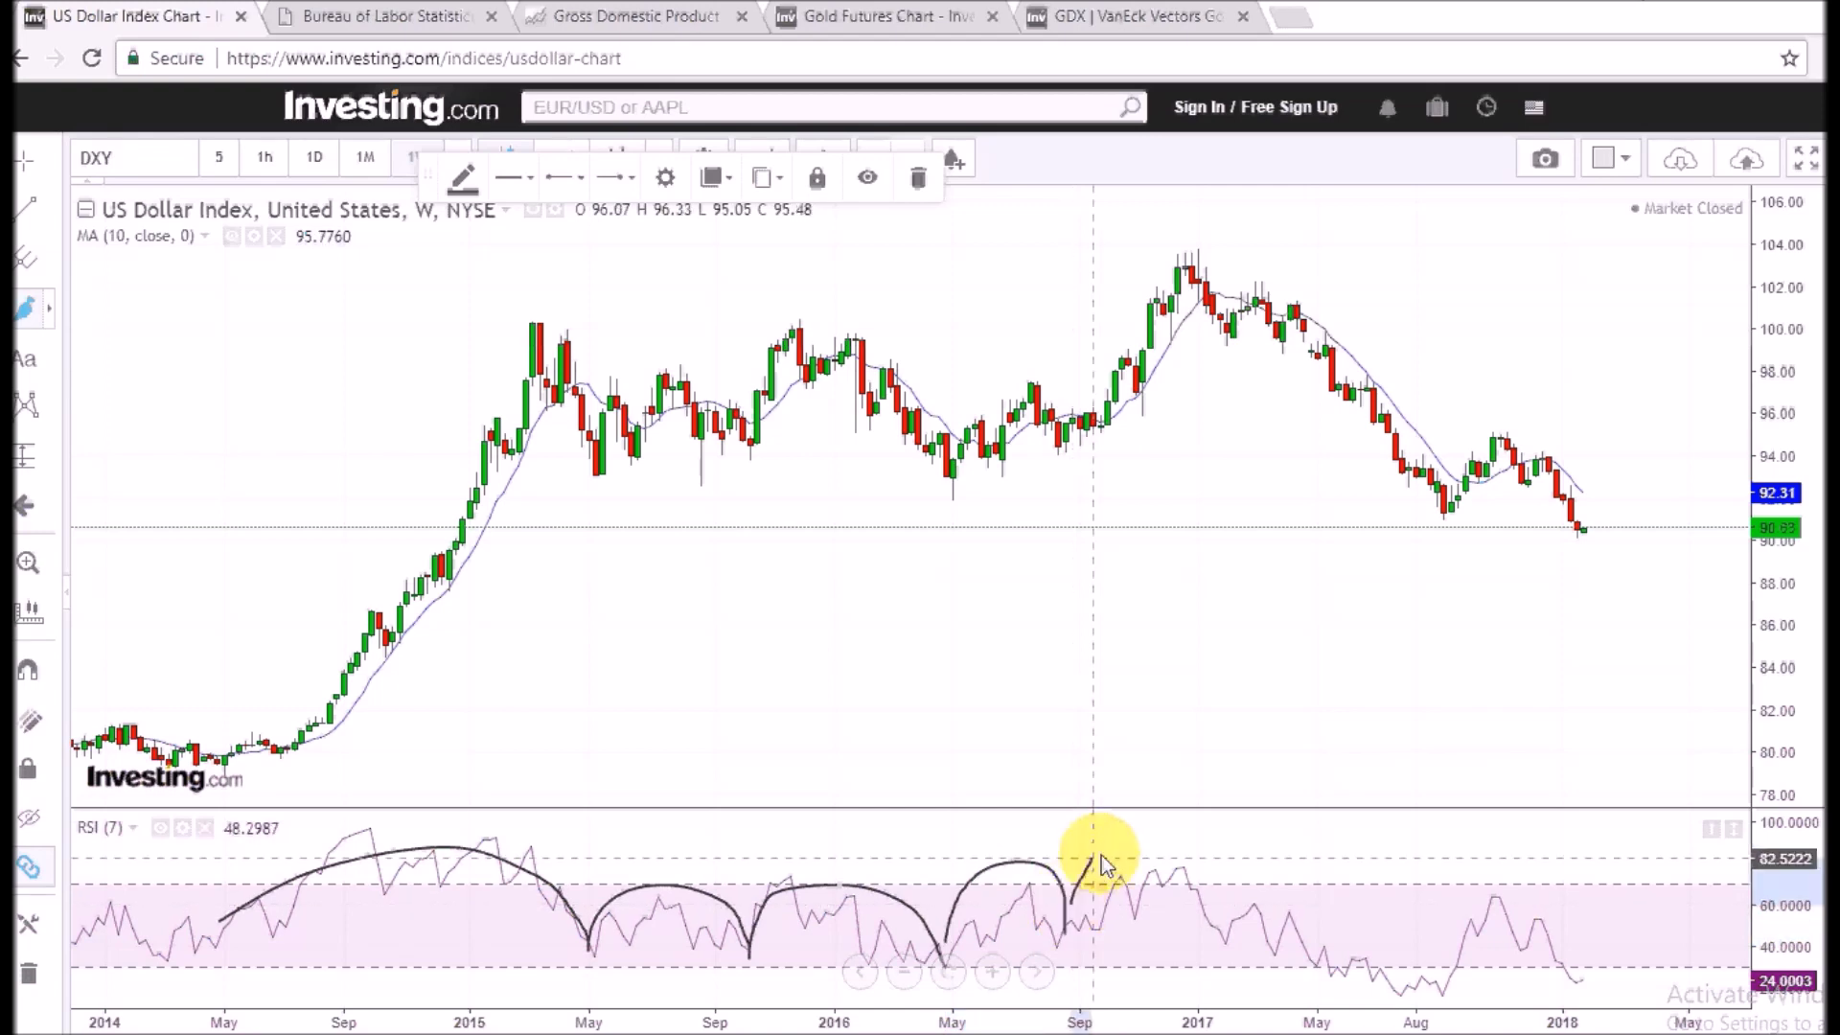
{"action": "left_click", "coordinate": [1228, 914]}
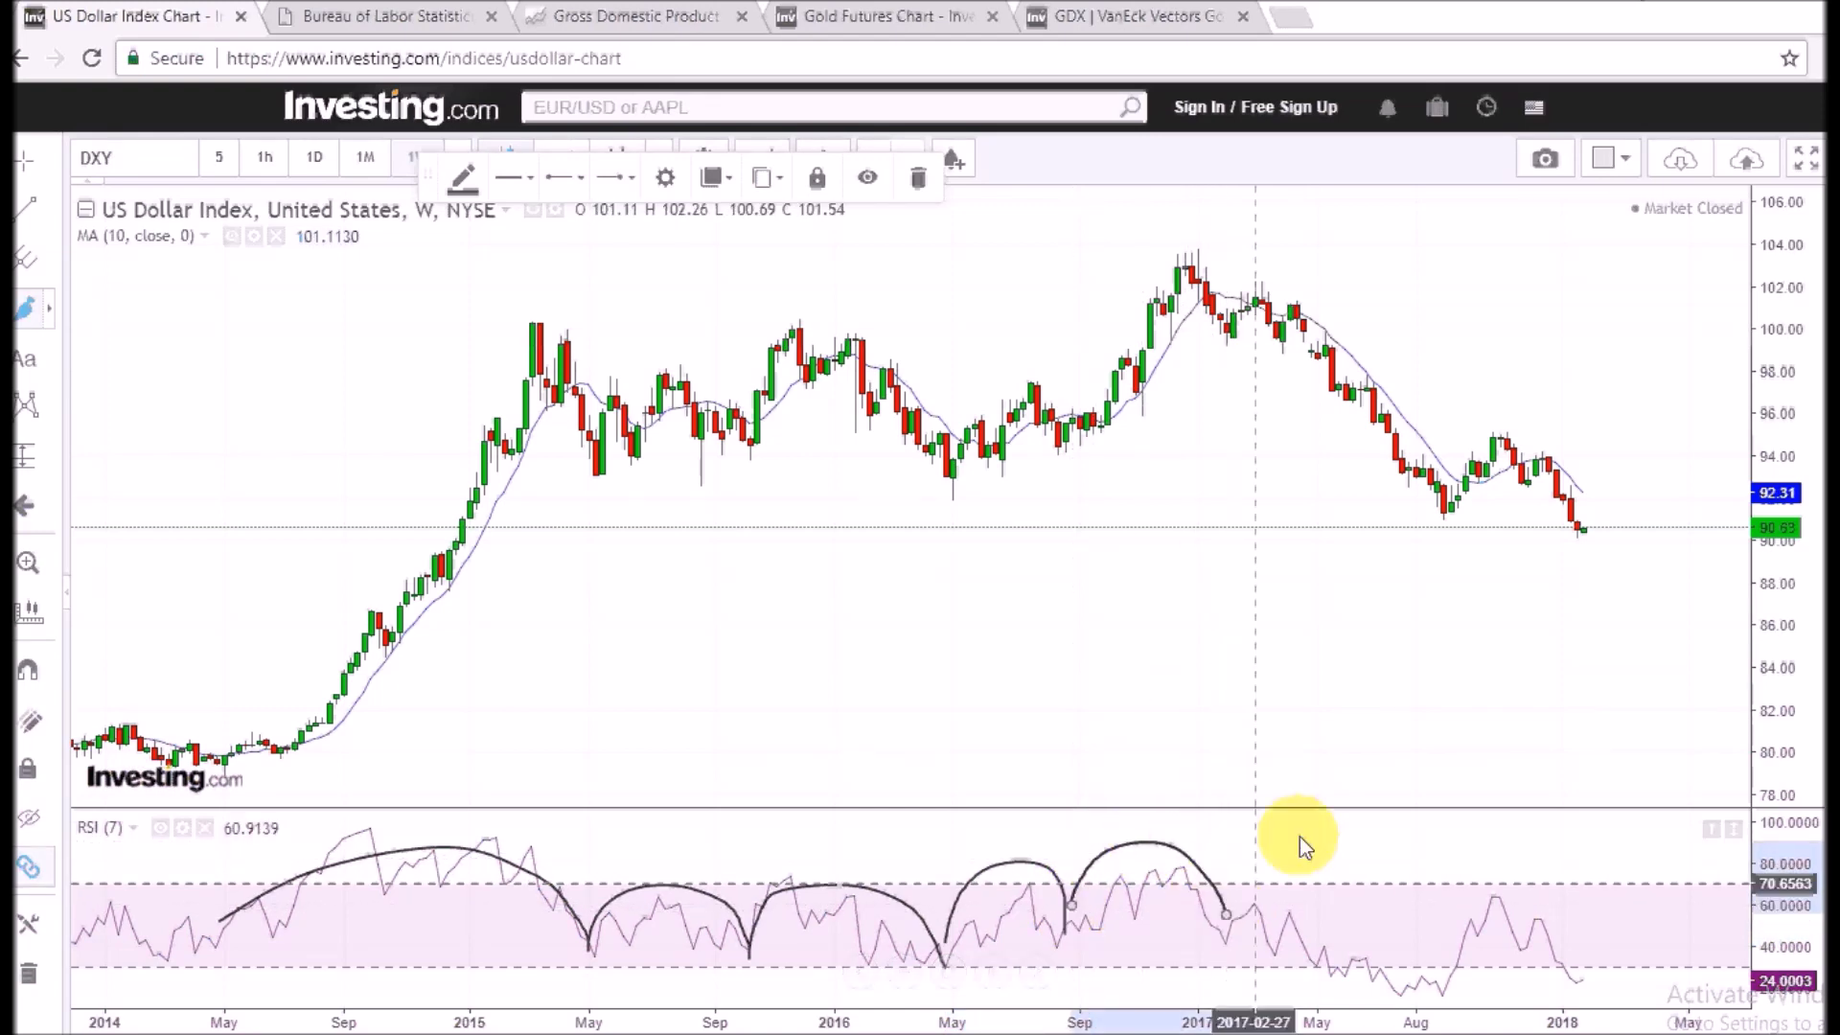
{"action": "left_click", "coordinate": [1236, 900]}
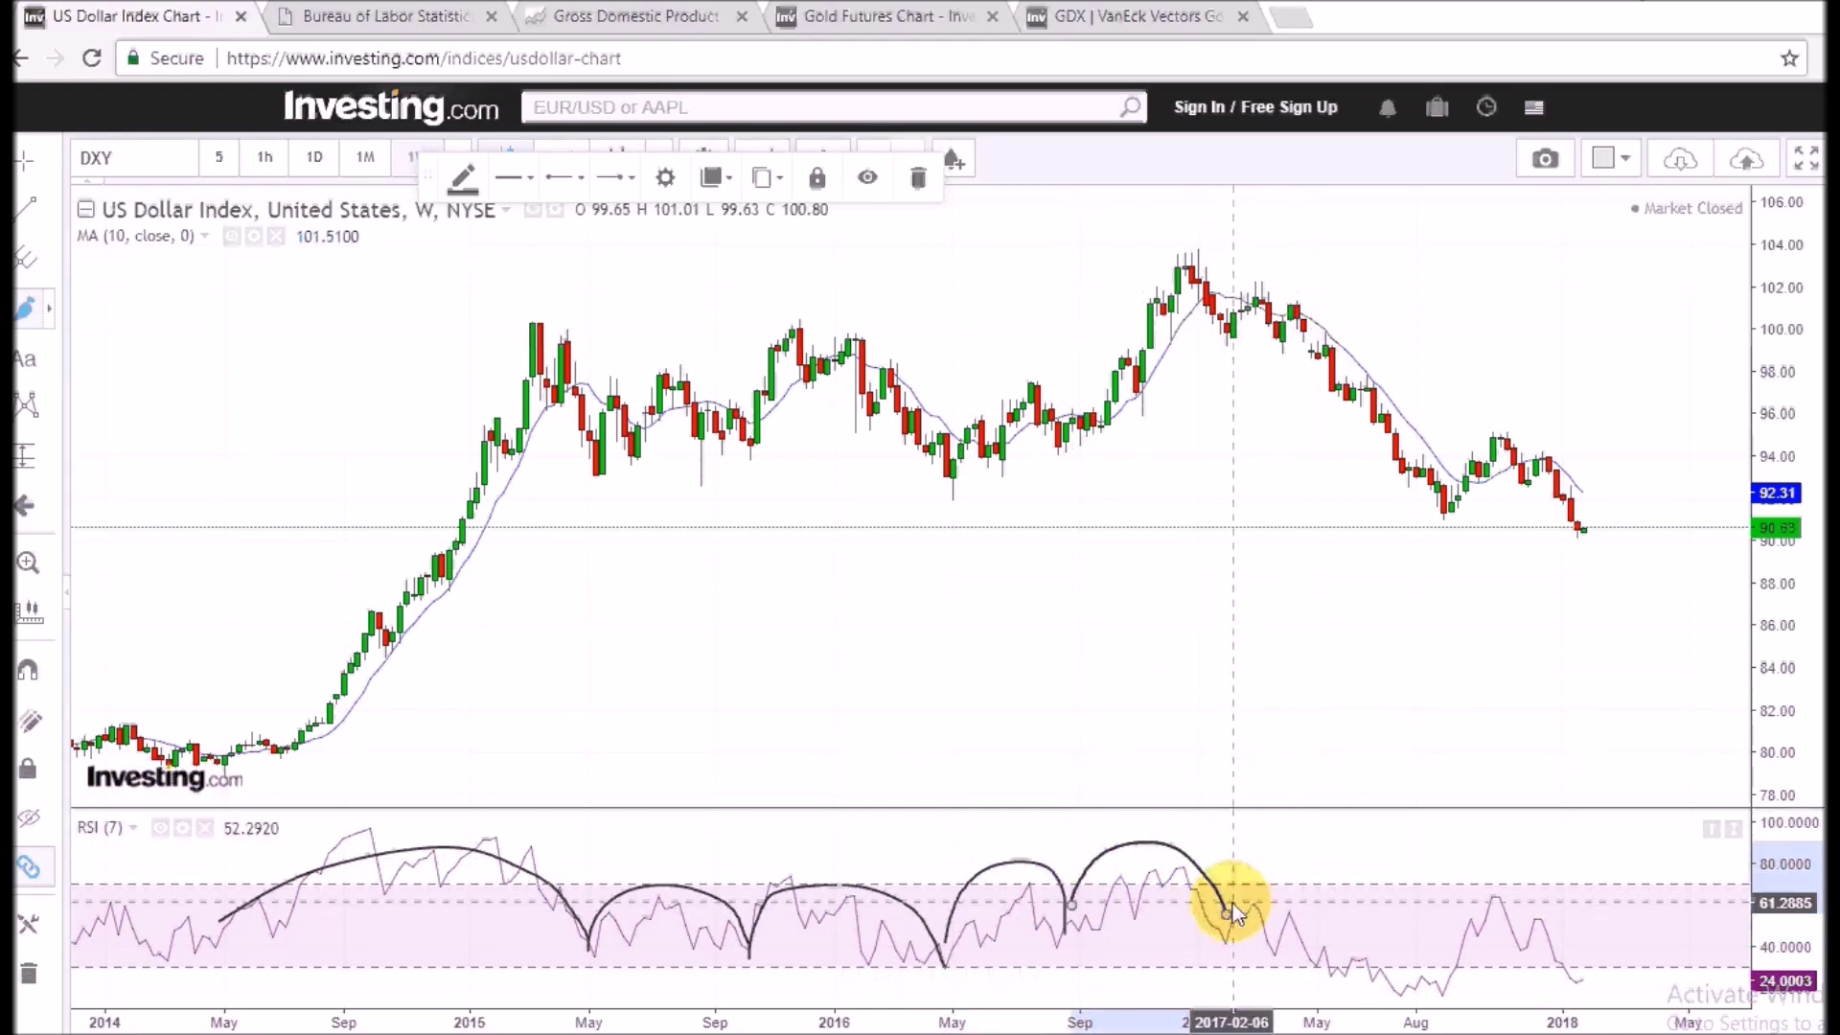
{"action": "left_click", "coordinate": [1407, 977]}
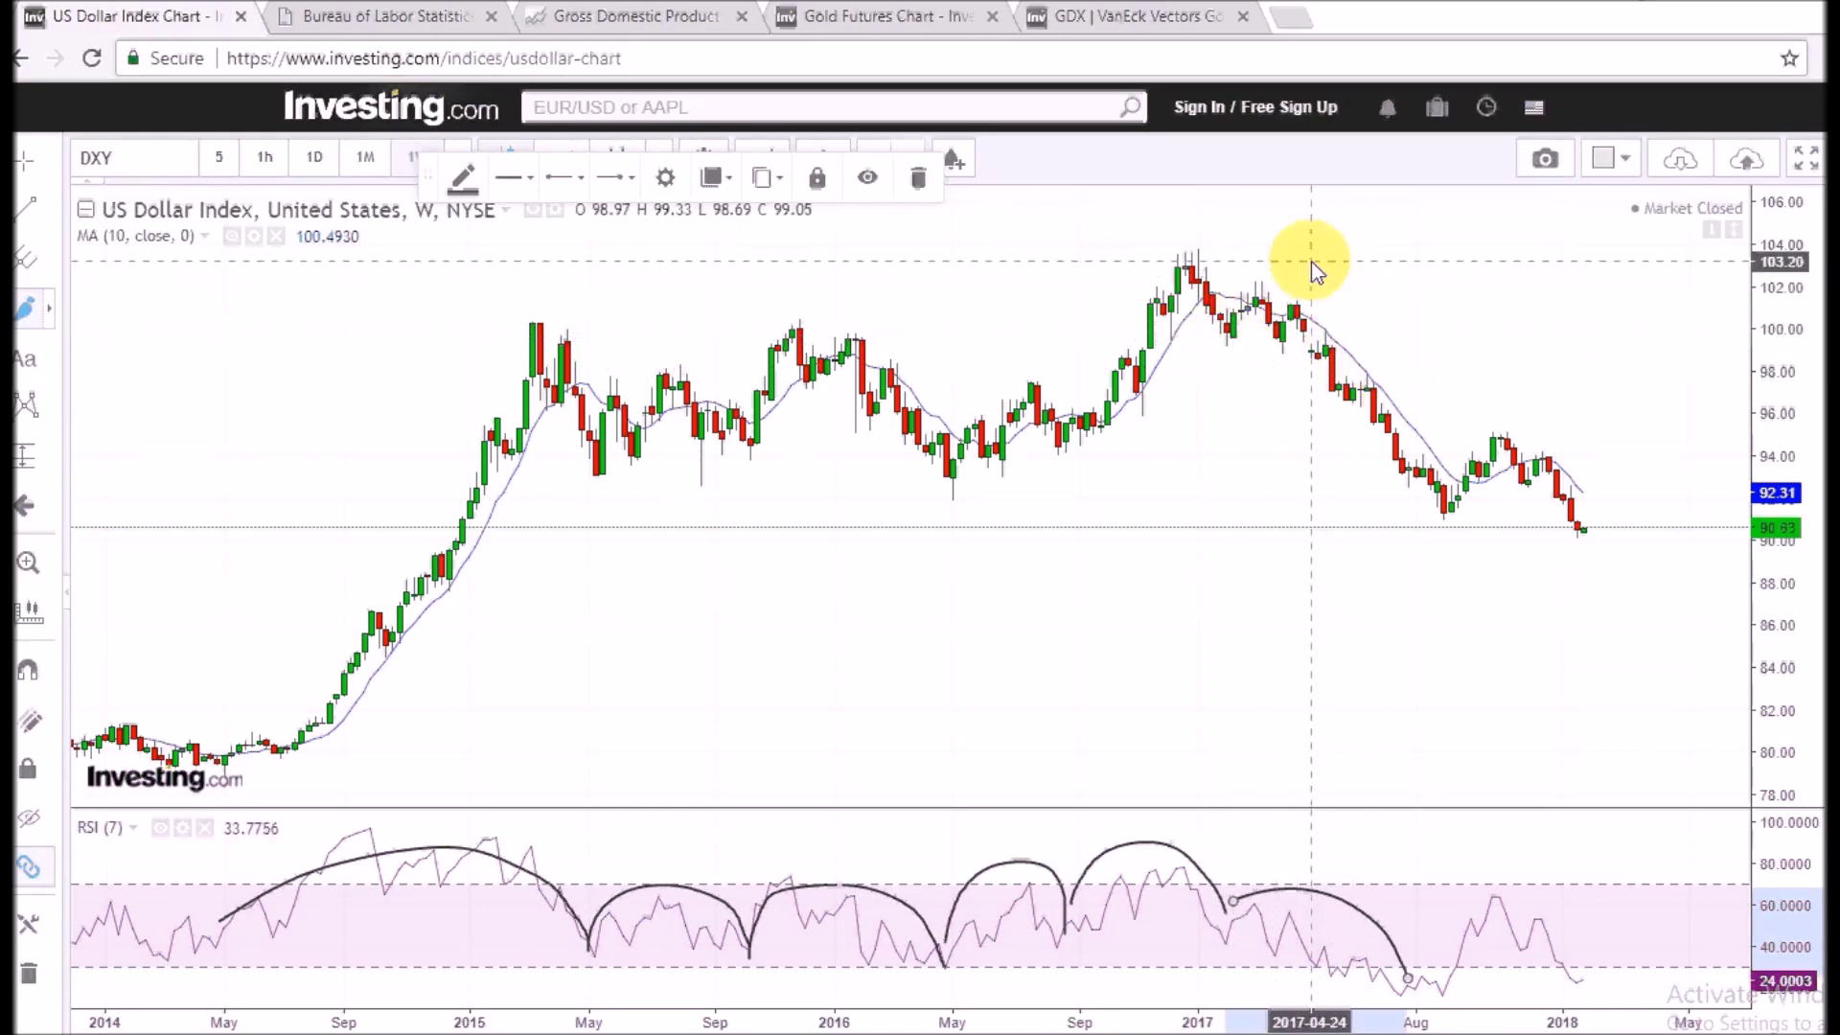
Step: Brush a larger RSI arc spanning September 2016 to July 2017, and another arc from August 2017 to January 2018
{"action": "left_click", "coordinate": [1074, 936]}
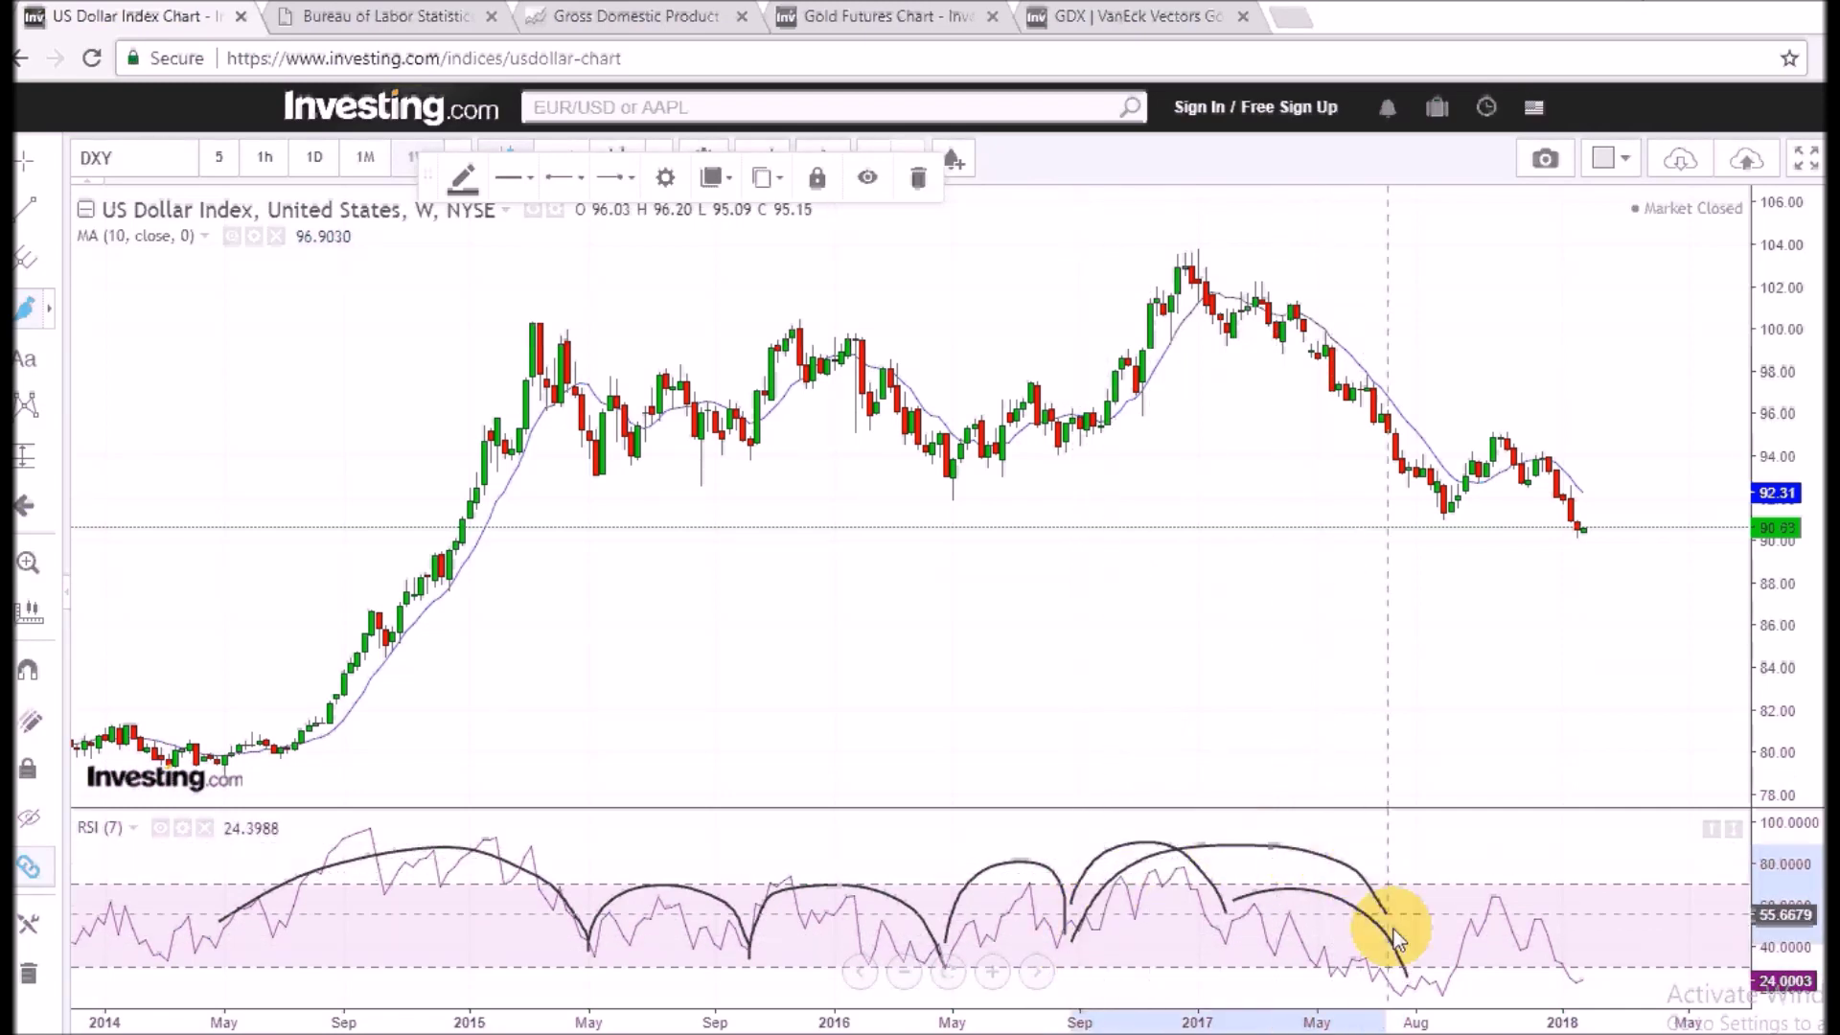
{"action": "left_click", "coordinate": [1407, 971]}
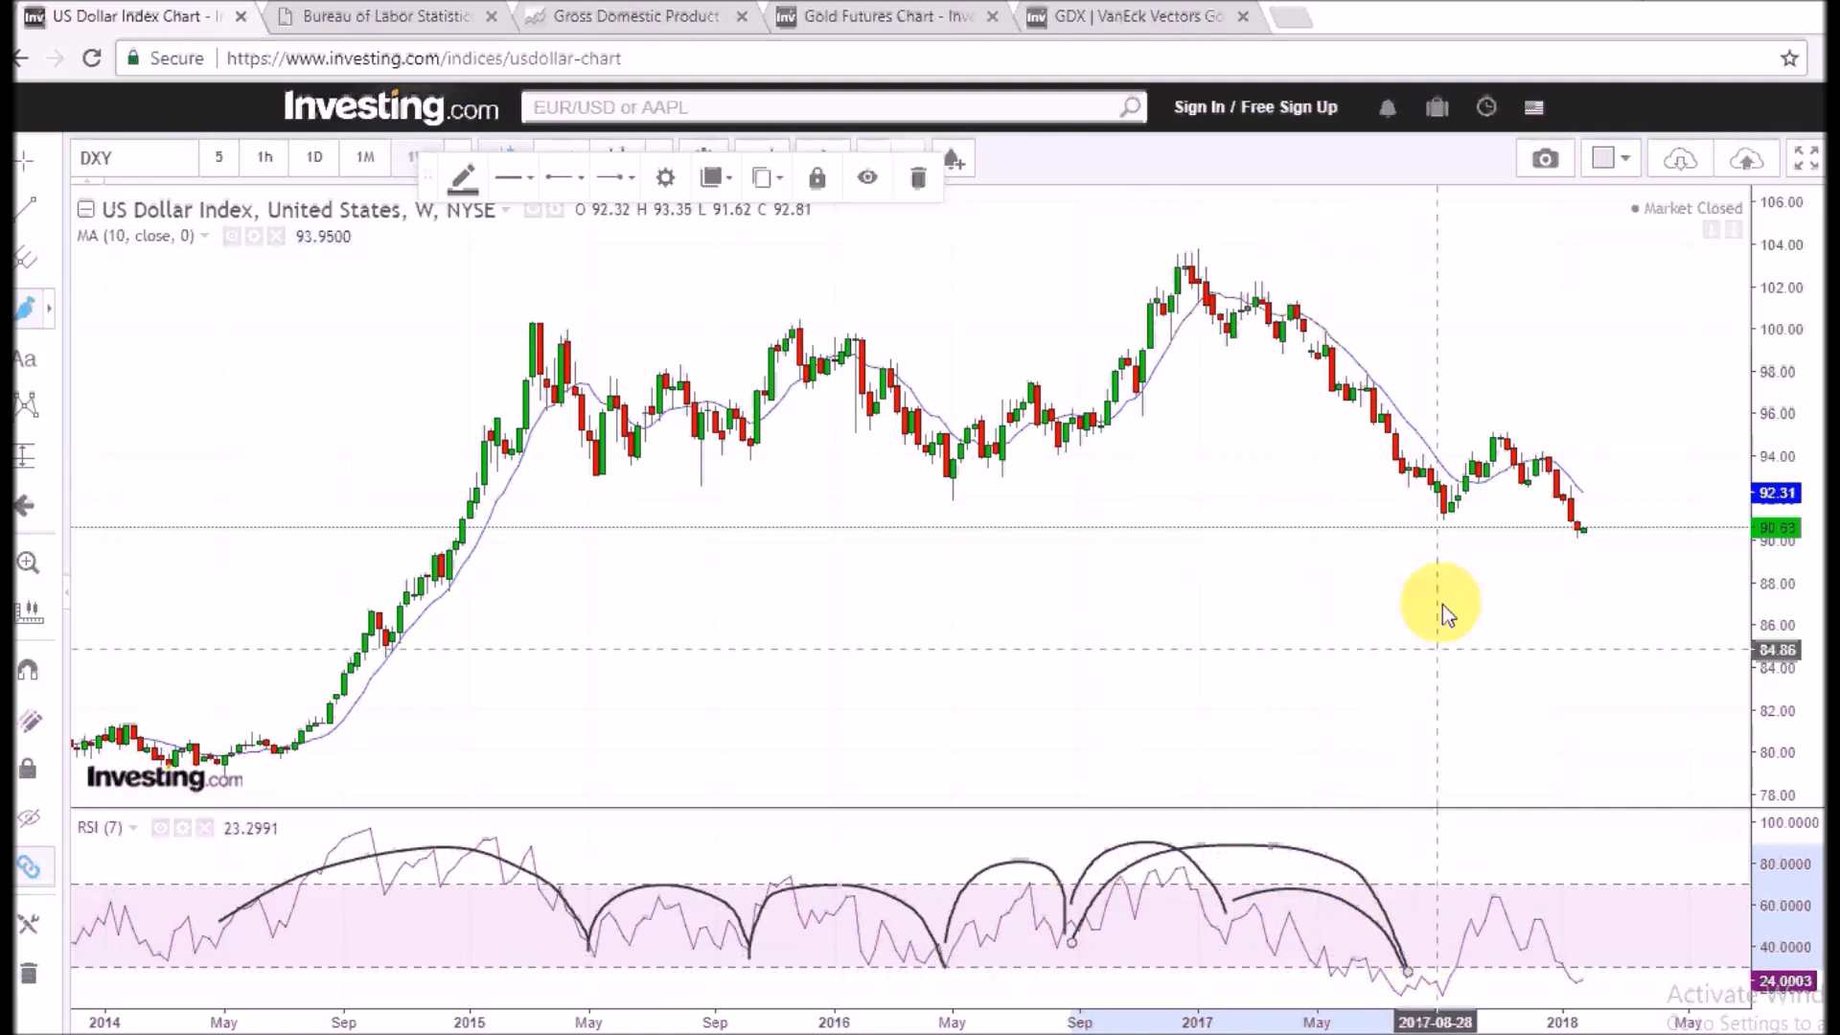
{"action": "left_click", "coordinate": [1417, 956]}
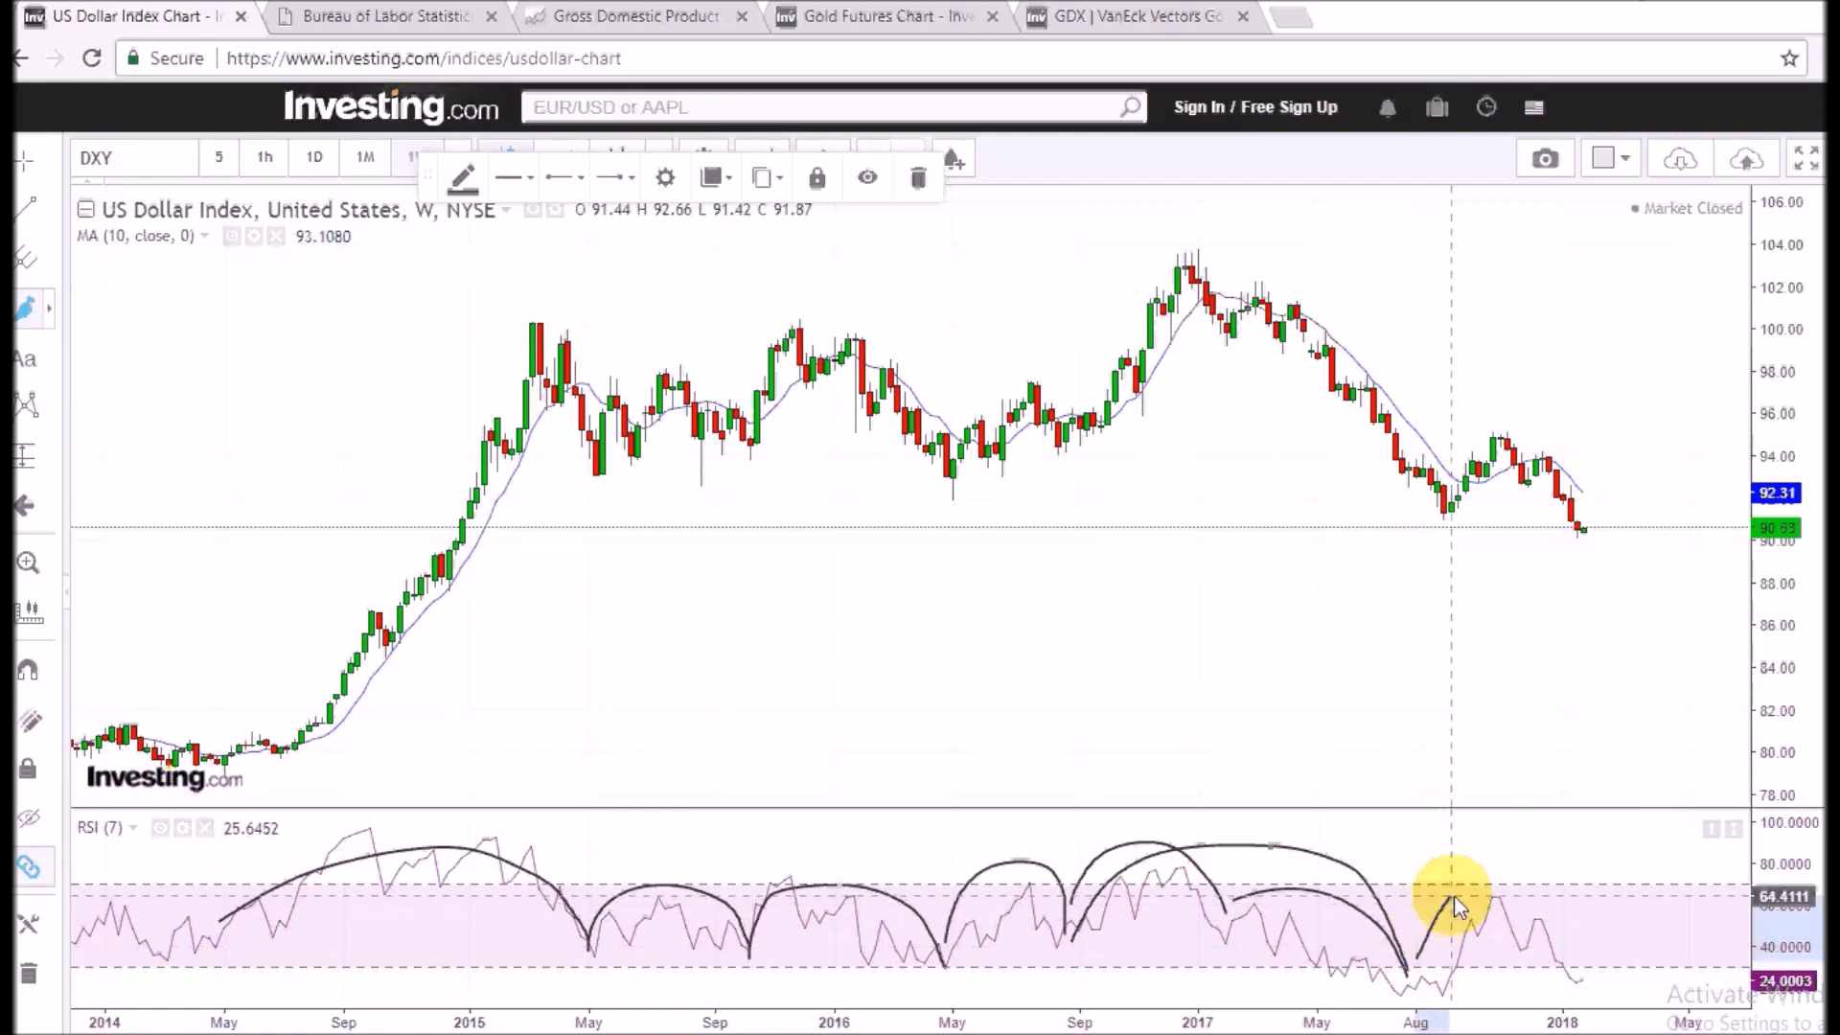
{"action": "left_click", "coordinate": [1583, 956]}
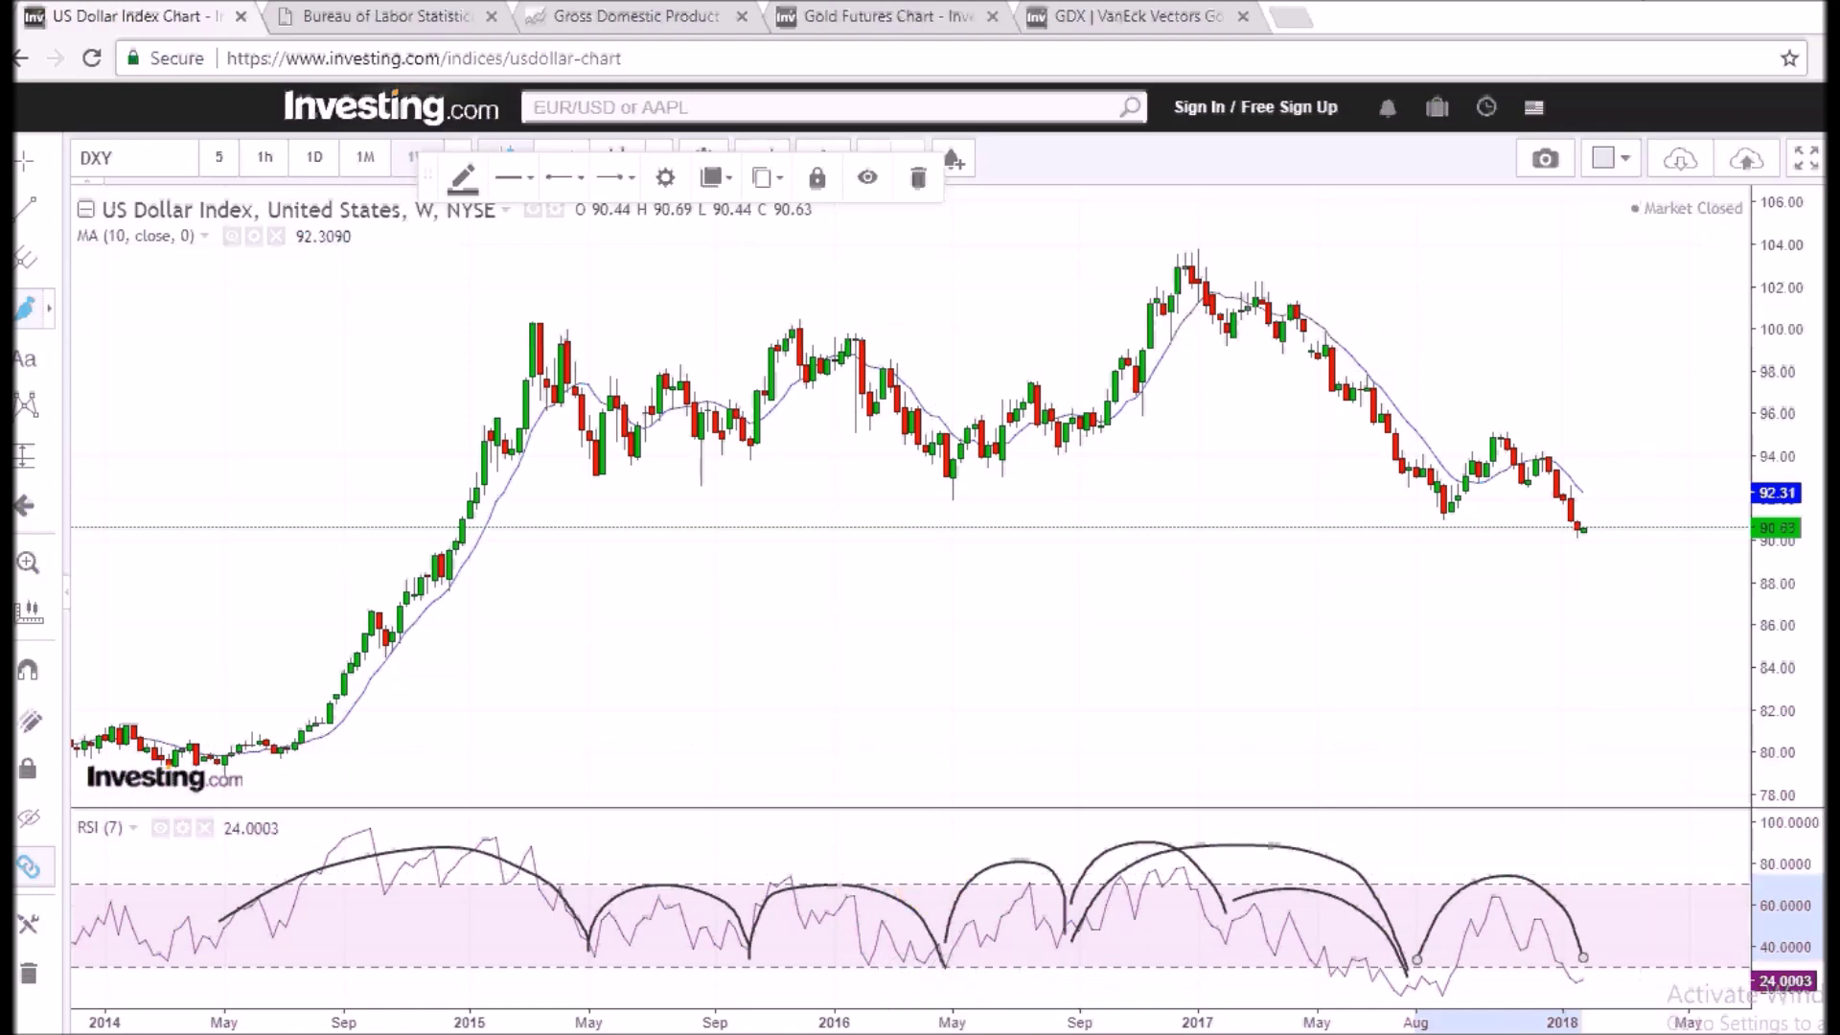
Step: Try brushing projection curves on the price candles from the September 2017 low and the latest candle into early 2018, and delete them
{"action": "scroll", "coordinate": [1232, 611], "scroll_direction": "up", "scroll_amount": 1}
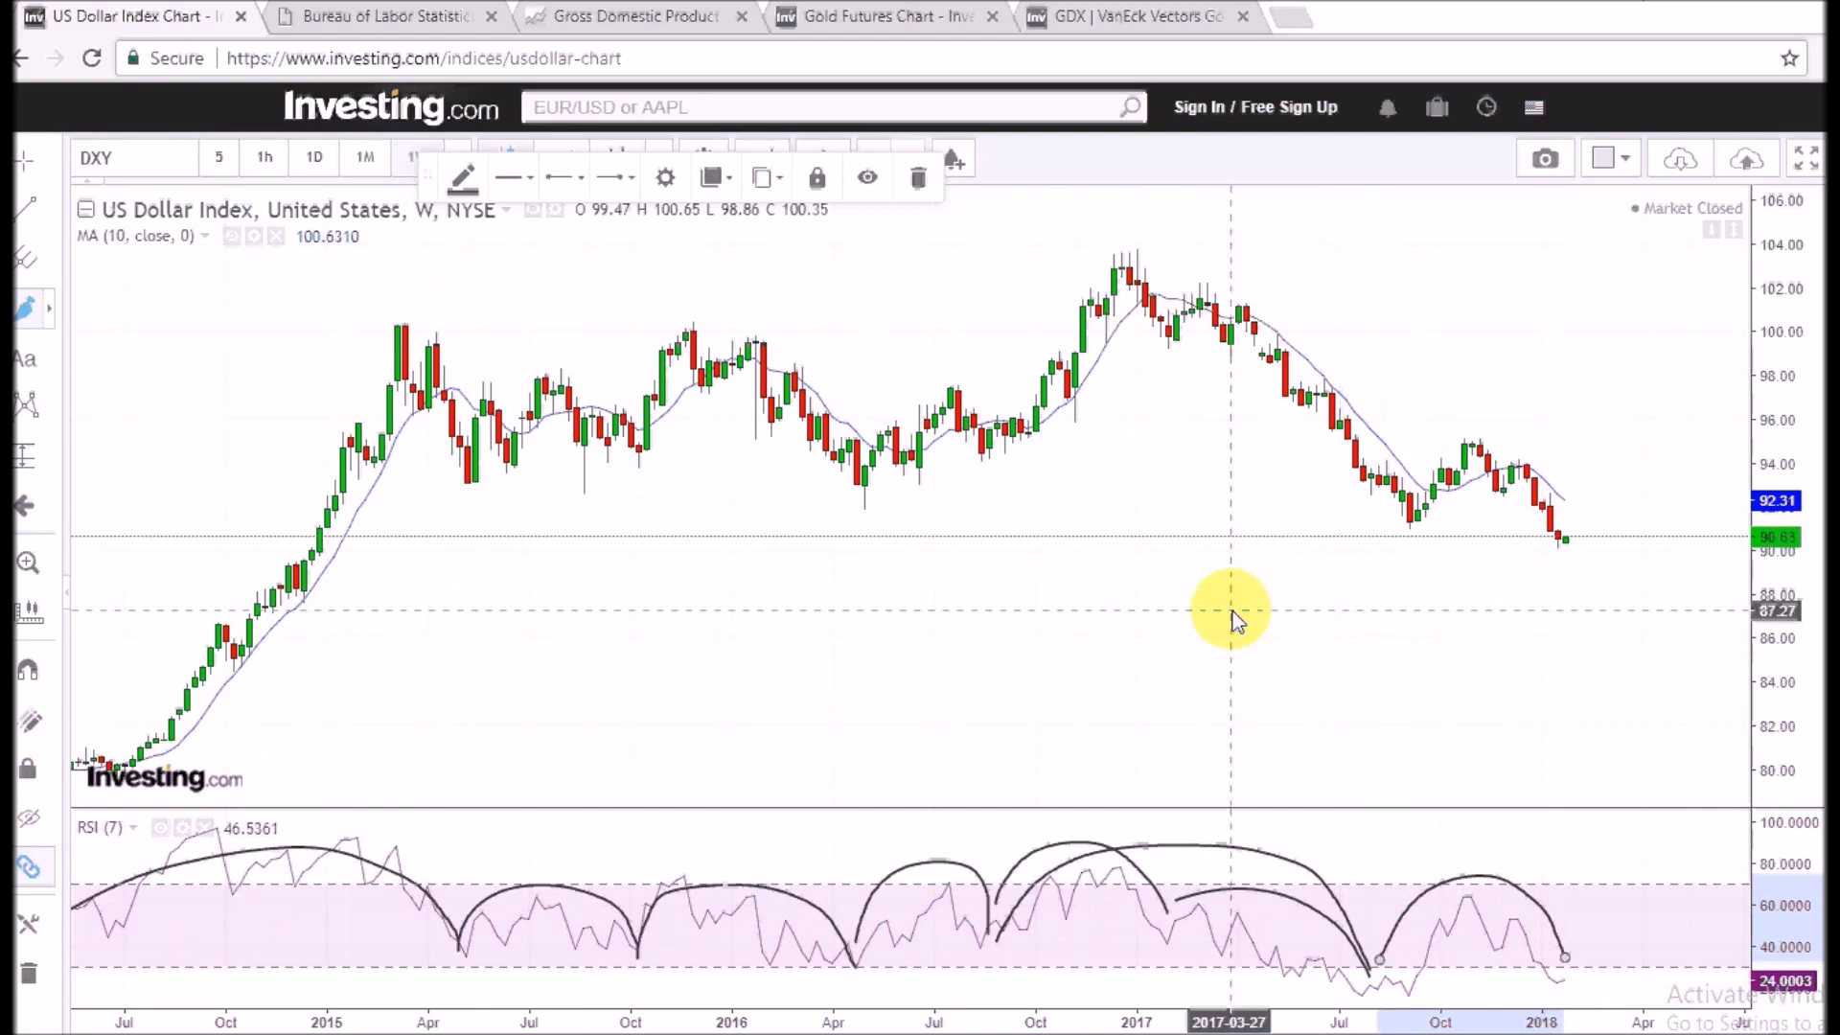
{"action": "scroll", "coordinate": [1233, 603], "scroll_direction": "up", "scroll_amount": 1}
{"action": "scroll", "coordinate": [1250, 634], "scroll_direction": "up", "scroll_amount": 1}
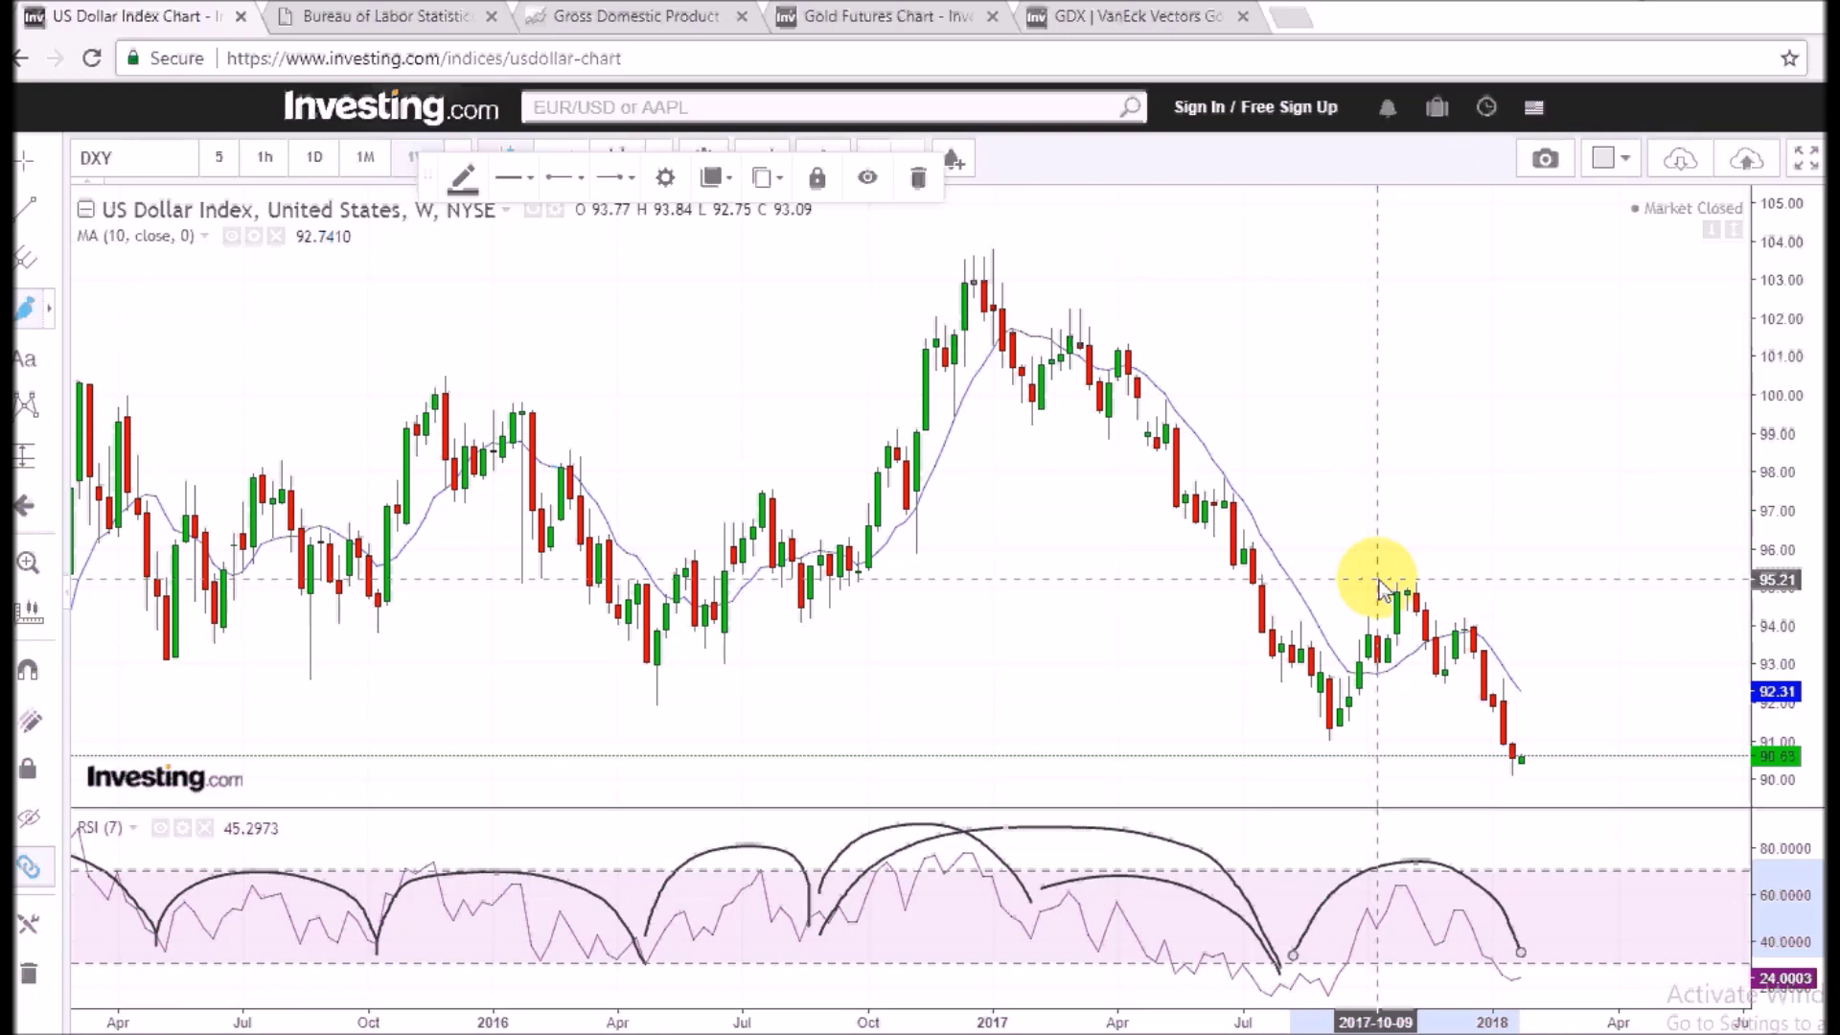
{"action": "scroll", "coordinate": [1380, 586], "scroll_direction": "down", "scroll_amount": 1}
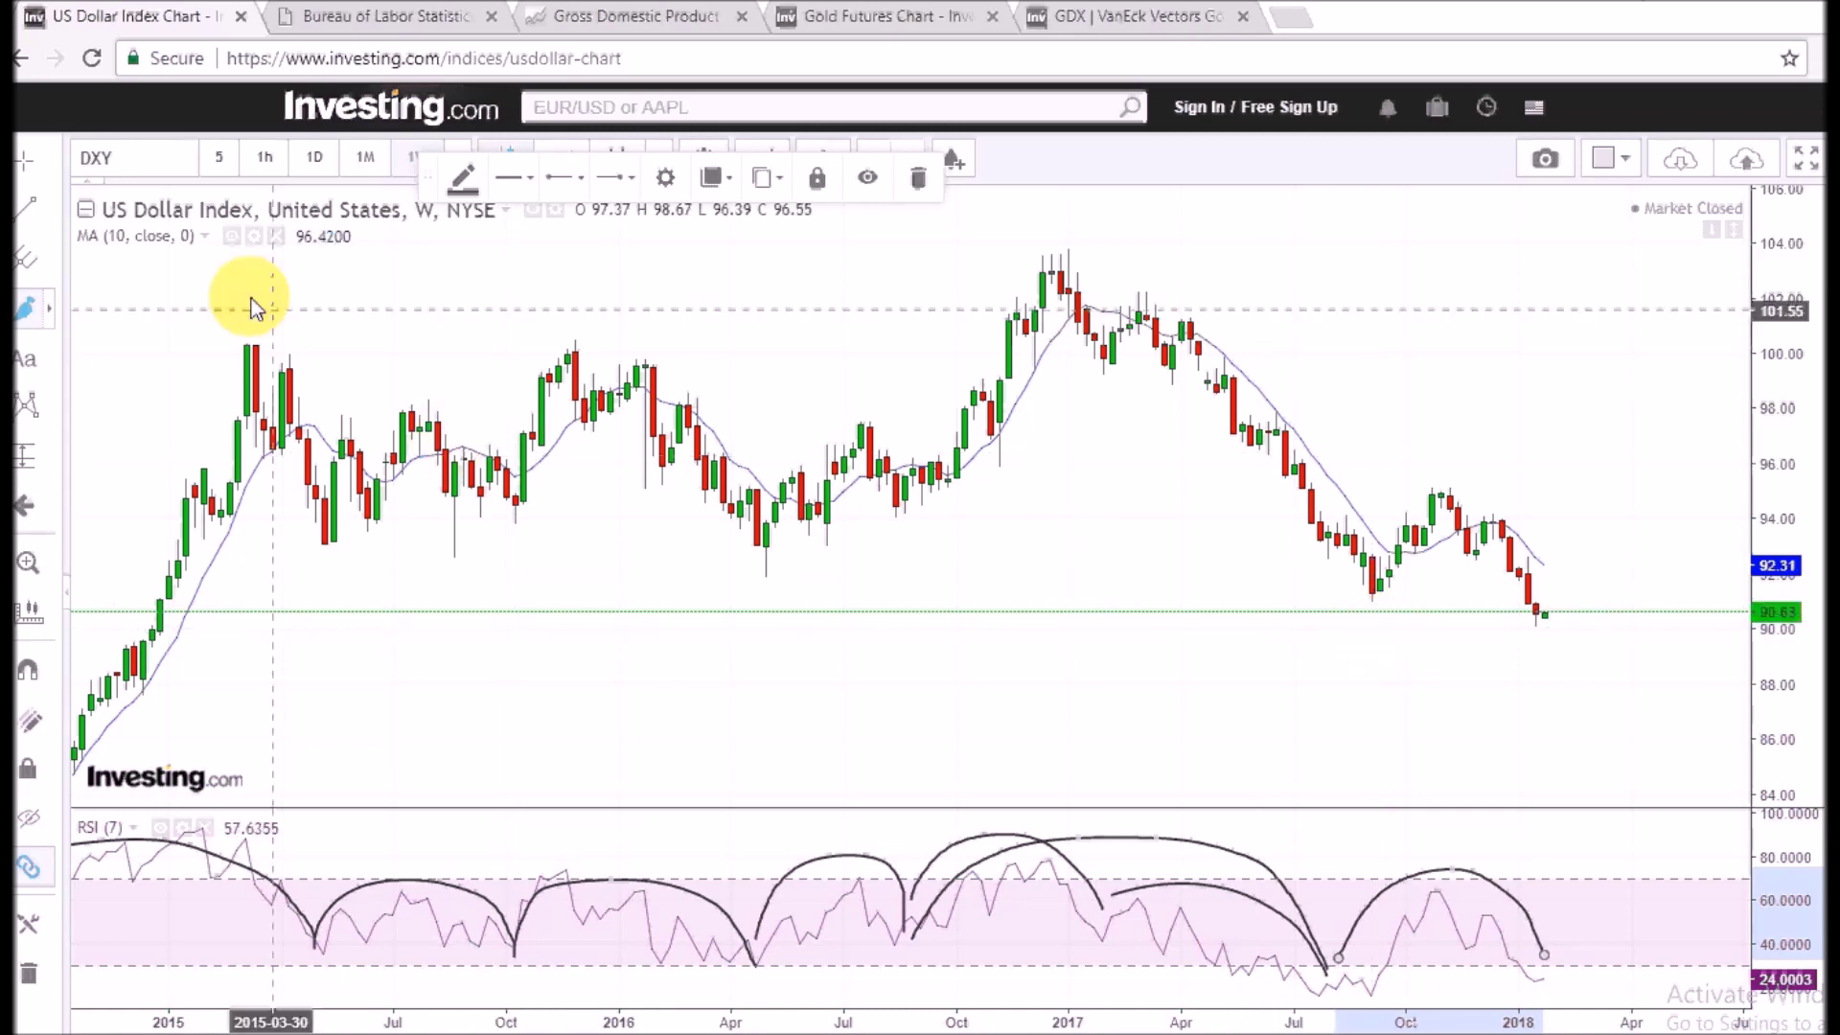
{"action": "left_click", "coordinate": [1373, 624]}
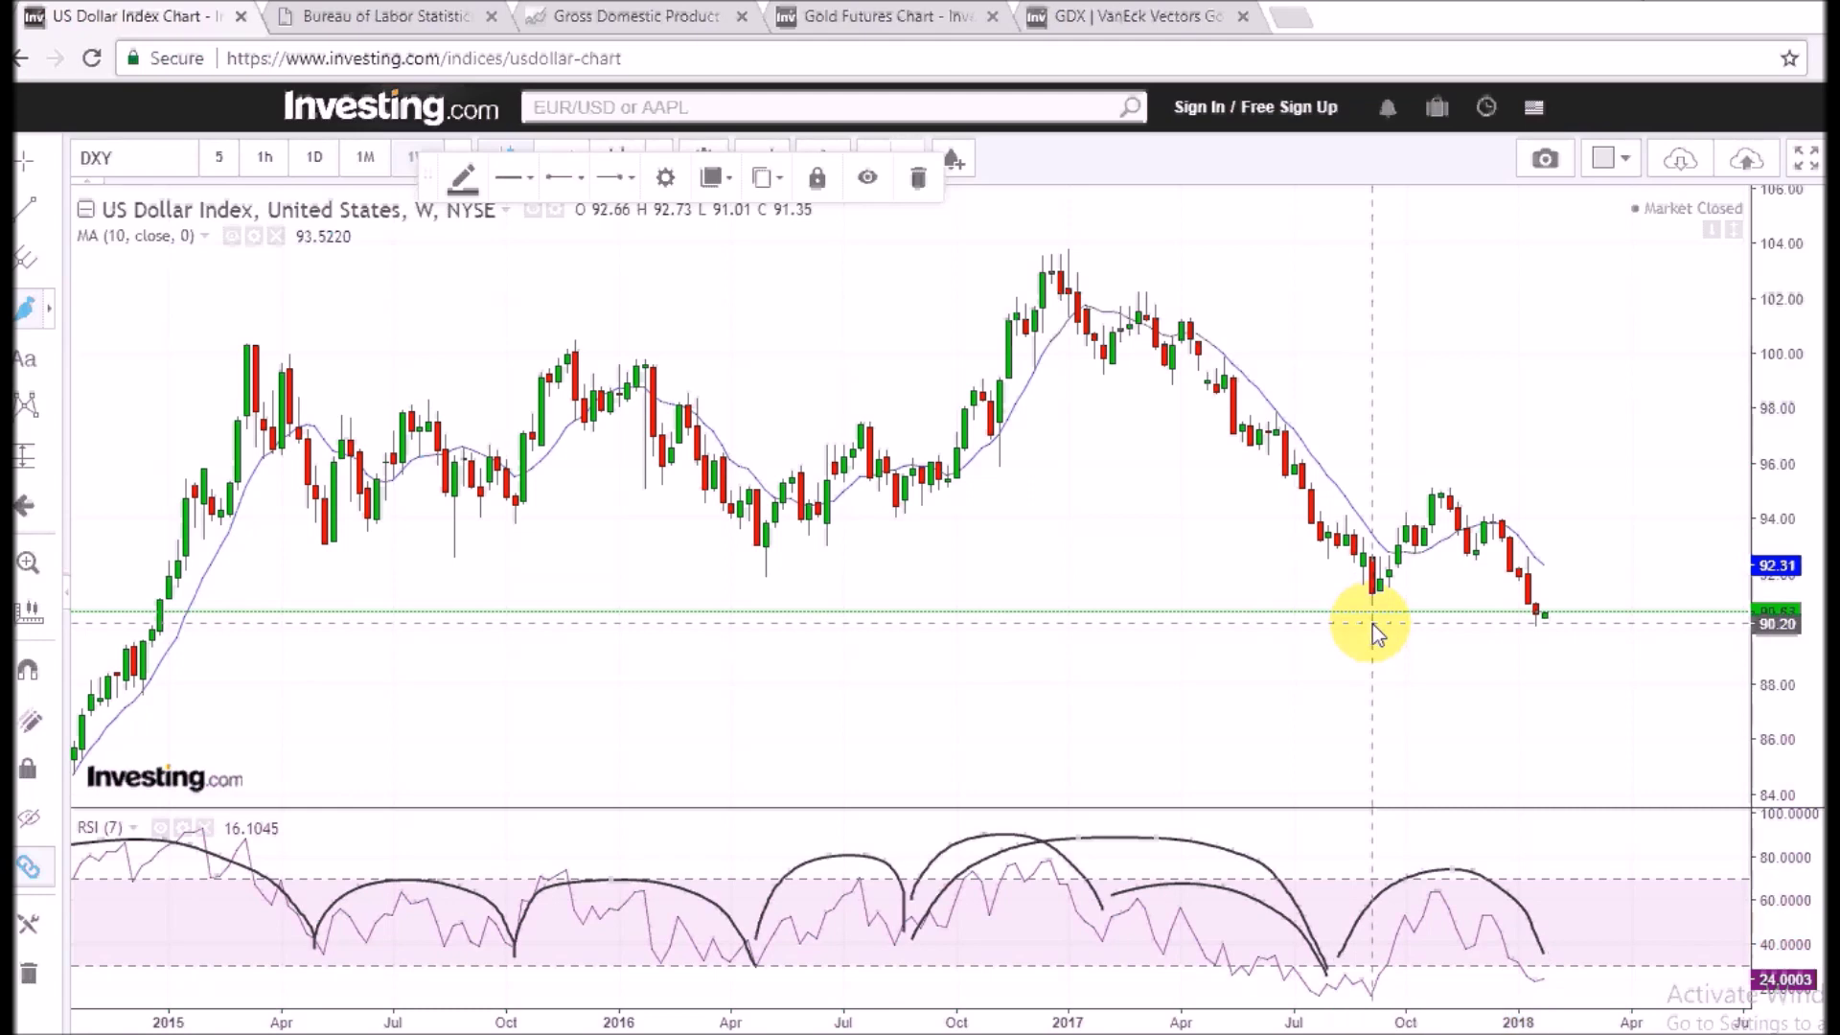
{"action": "mouse_move", "coordinate": [1377, 594]}
{"action": "left_mouse_down"}
{"action": "mouse_move", "coordinate": [1409, 540]}
{"action": "mouse_move", "coordinate": [1470, 528]}
{"action": "mouse_move", "coordinate": [1604, 707]}
{"action": "left_mouse_up"}
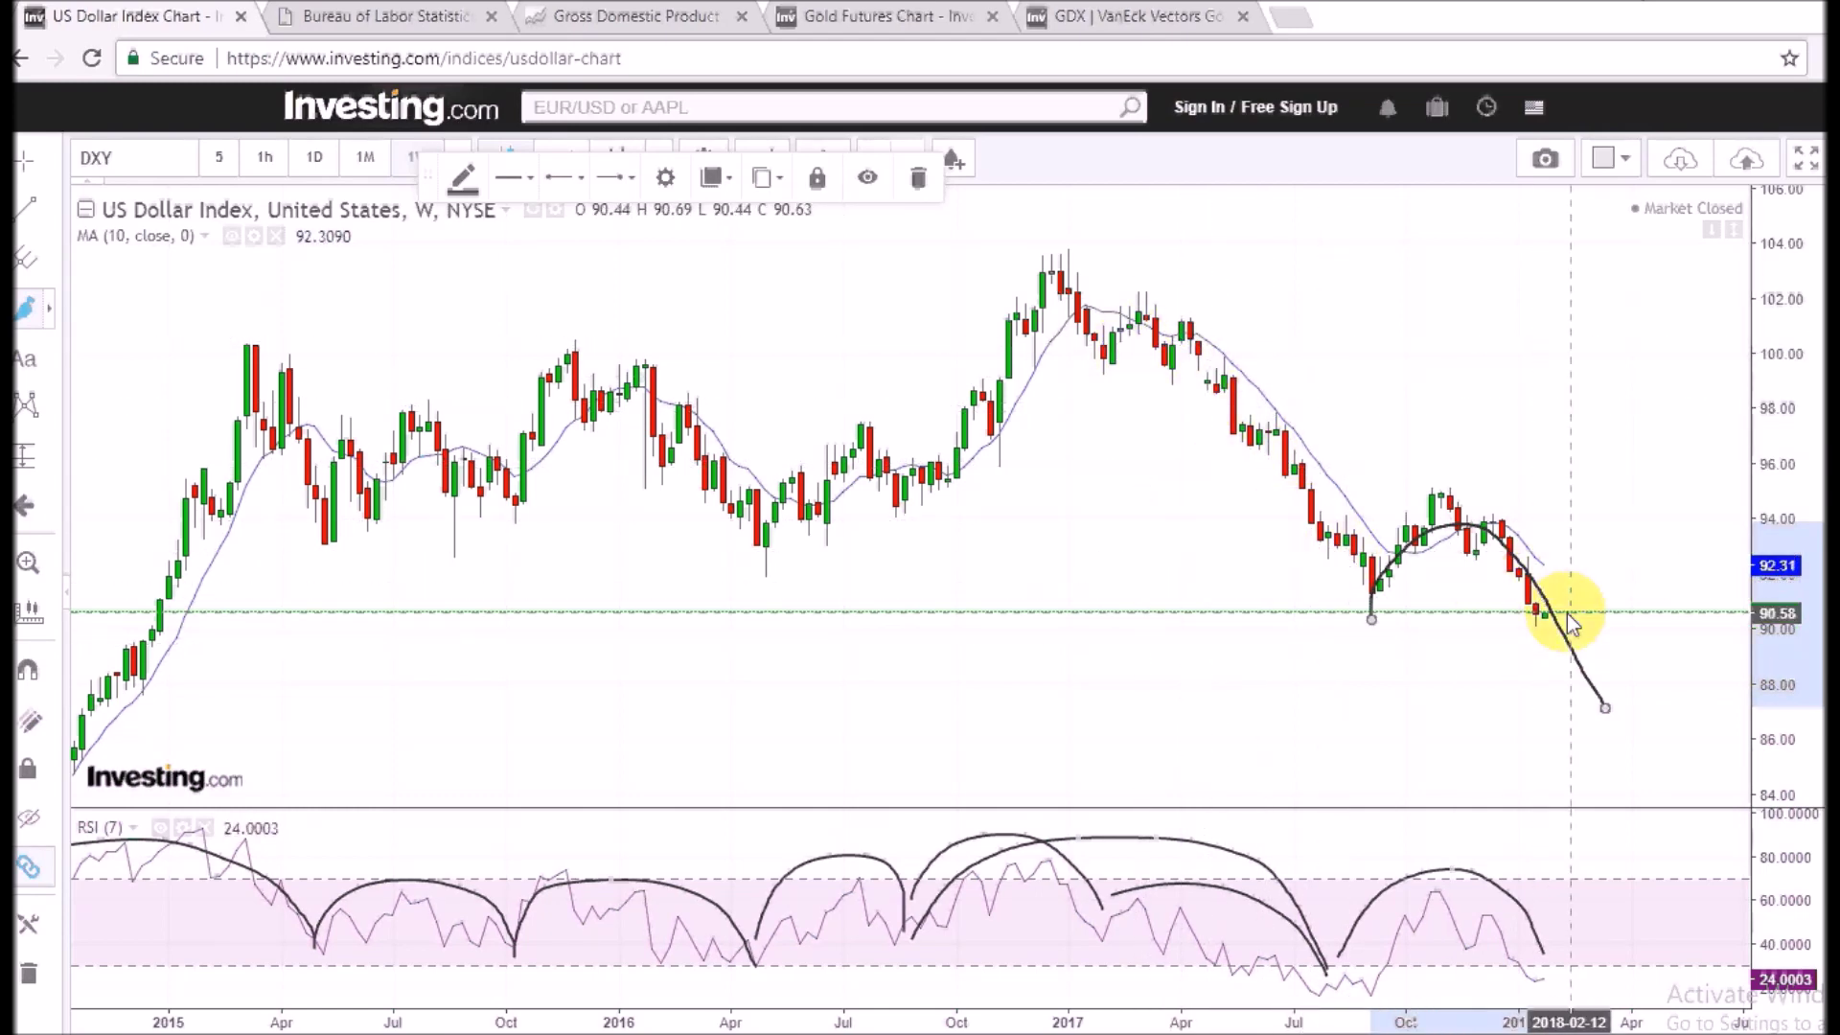
{"action": "key", "text": "Delete"}
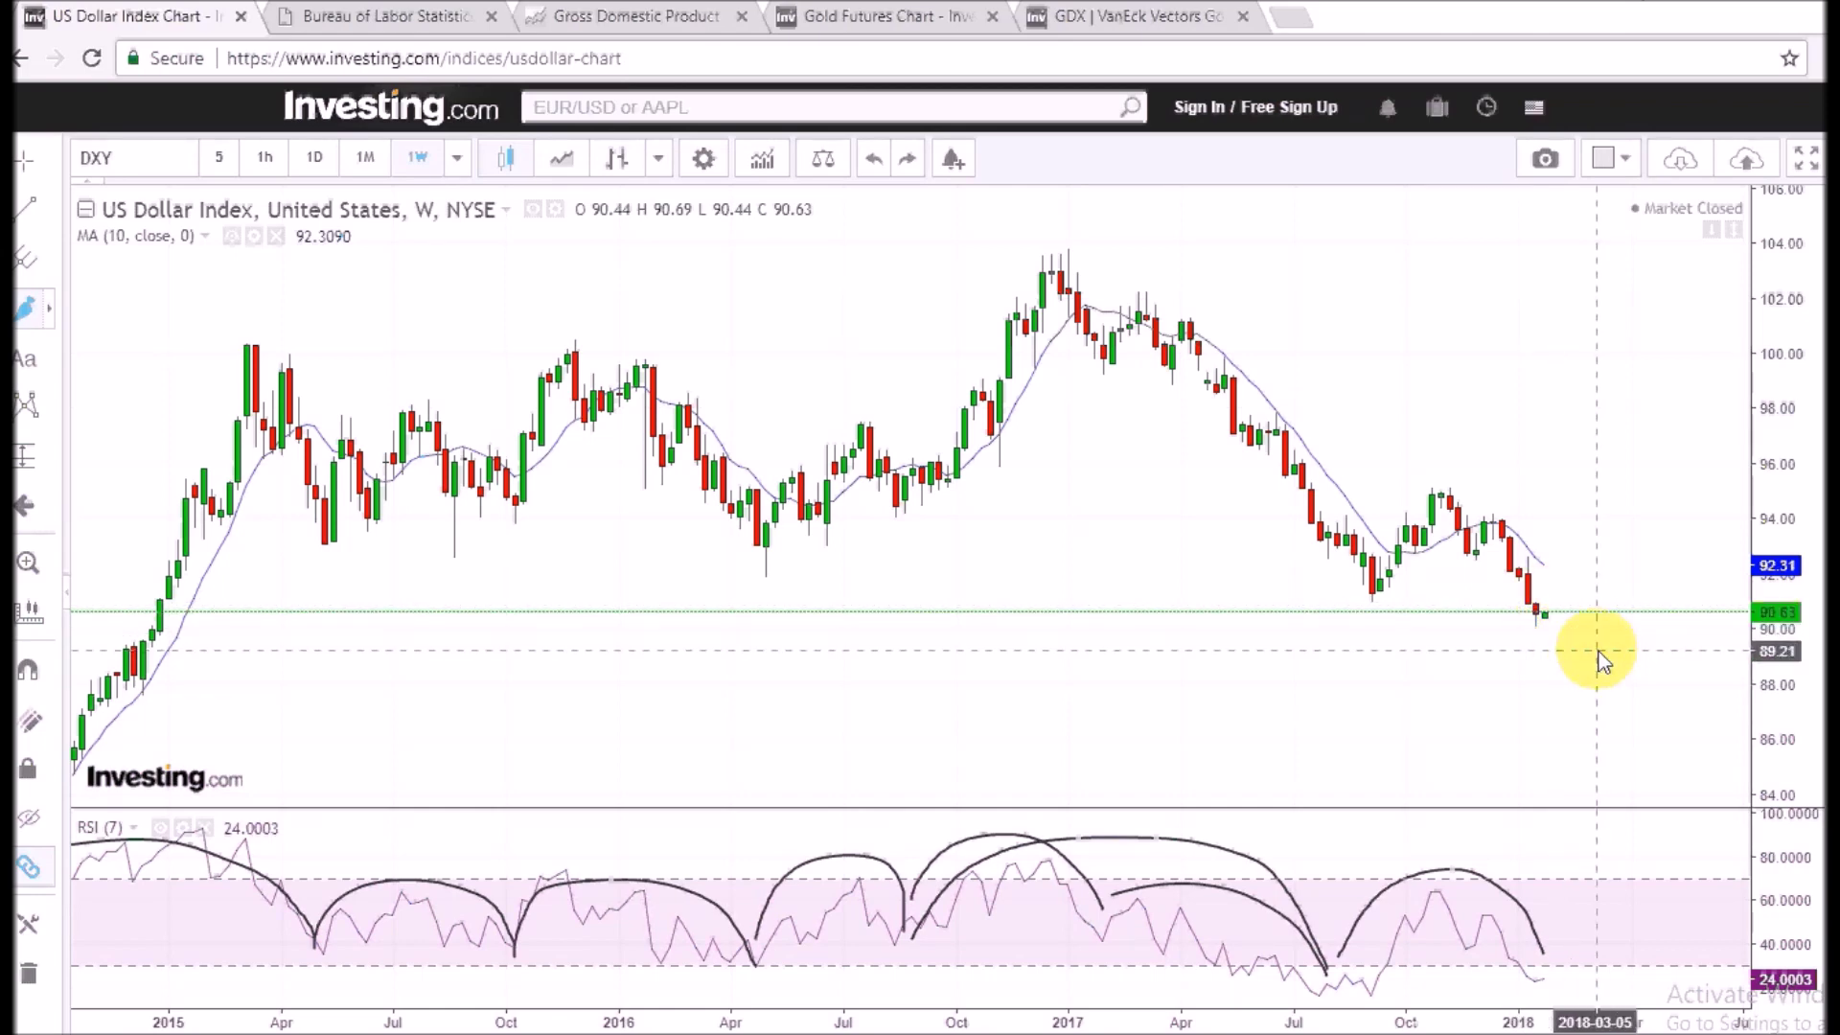
{"action": "left_click_drag", "start_coordinate": [1543, 611], "coordinate": [1654, 710]}
{"action": "key", "text": "Delete"}
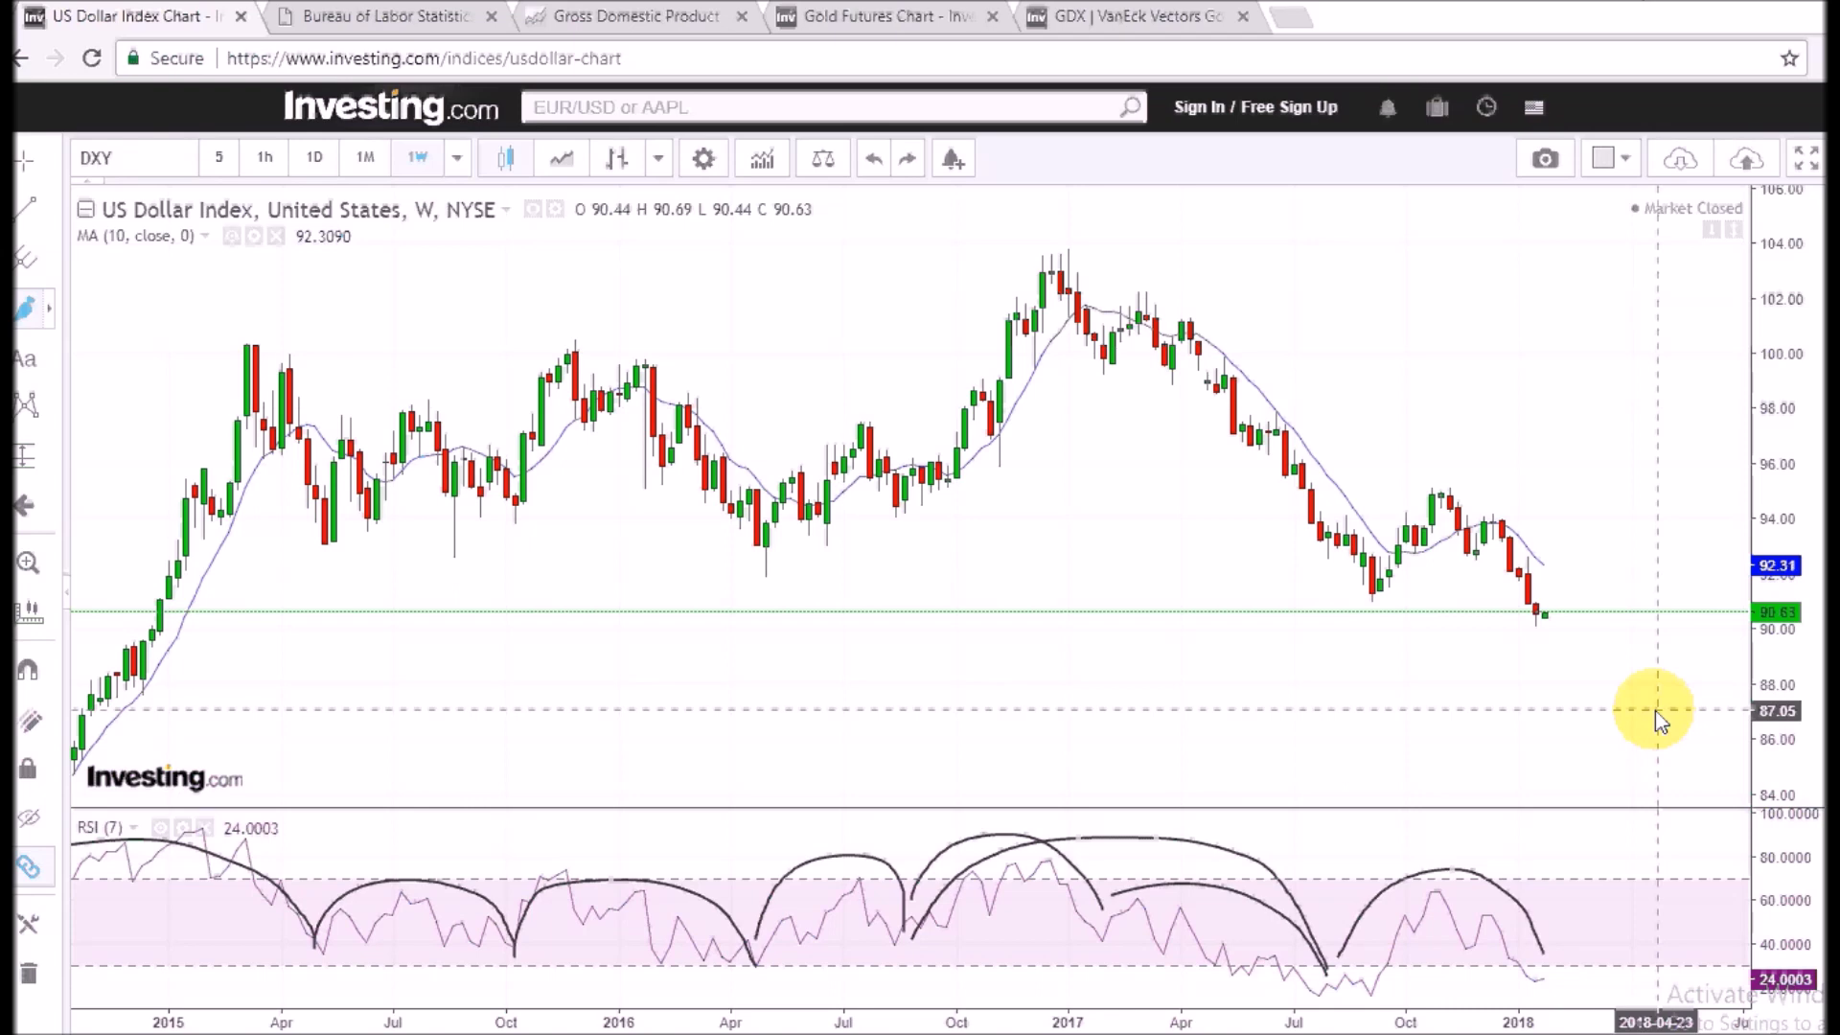
Step: Draw a descending channel with two trend lines, from about 95.10 to 89.40 above the recent candles and about 93.45 to 87.75 below them
{"action": "left_click", "coordinate": [28, 207]}
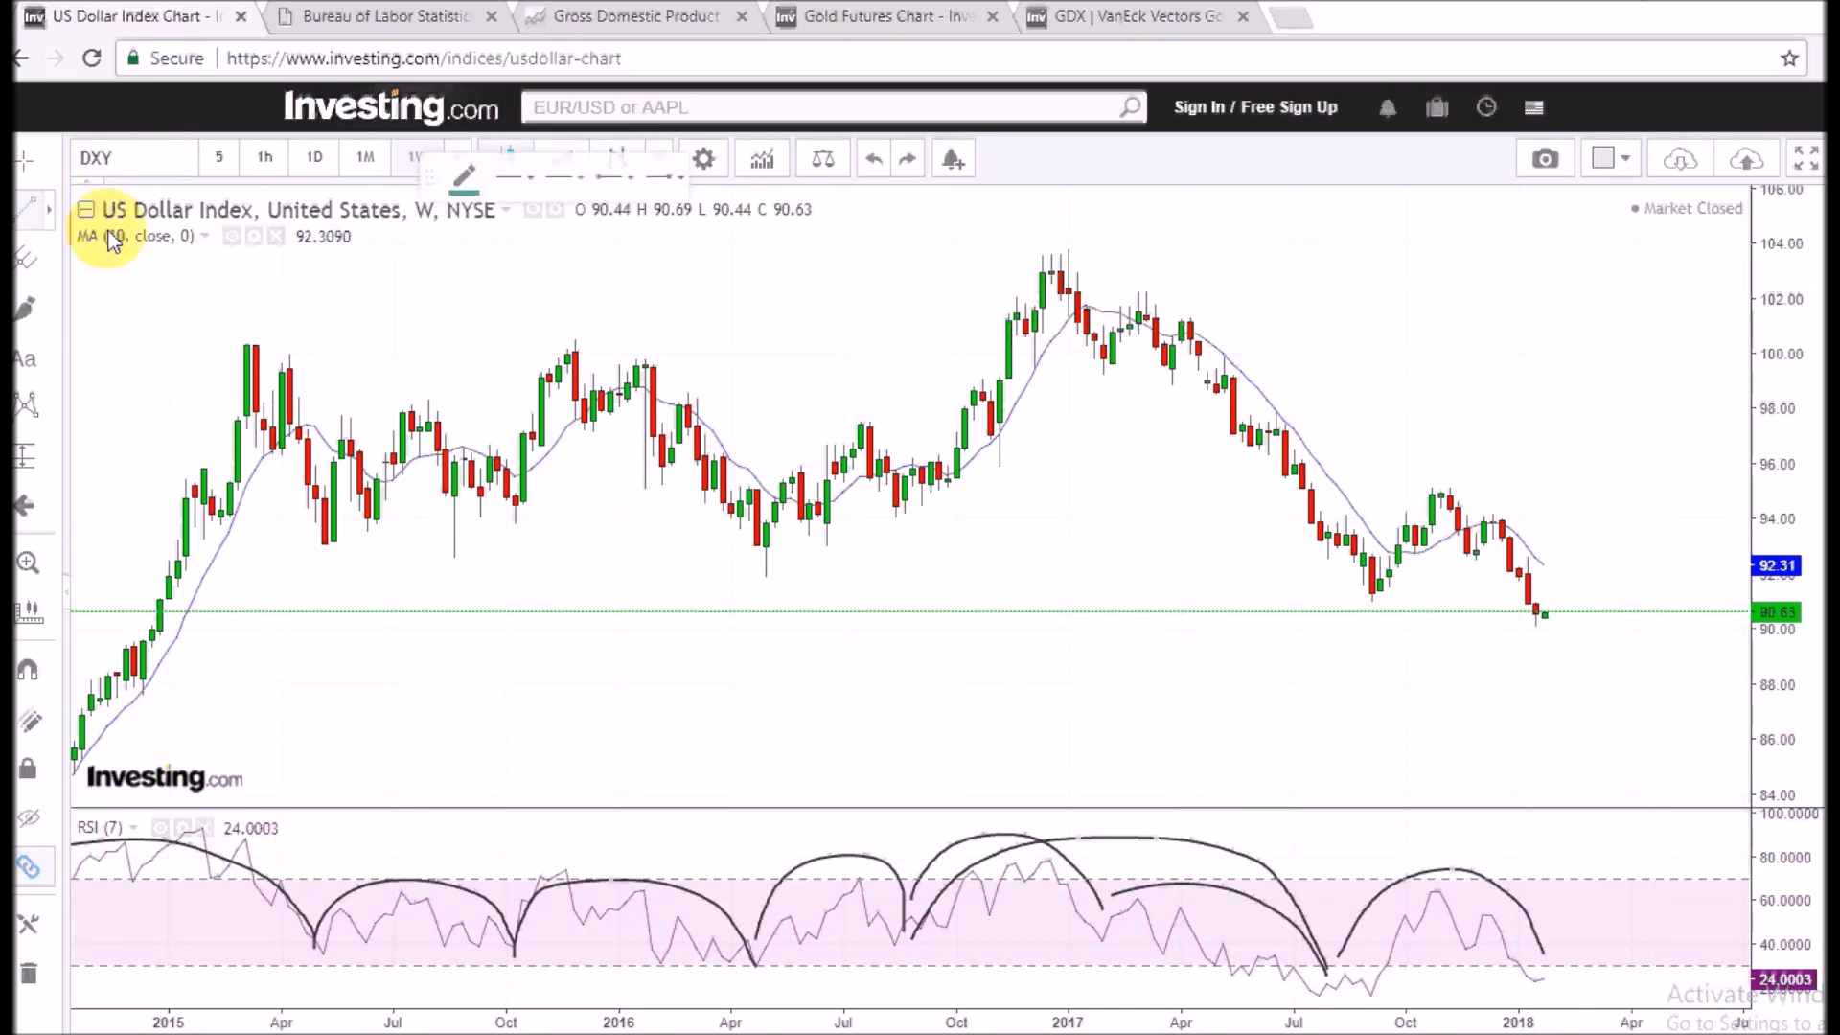
{"action": "left_click", "coordinate": [1449, 490]}
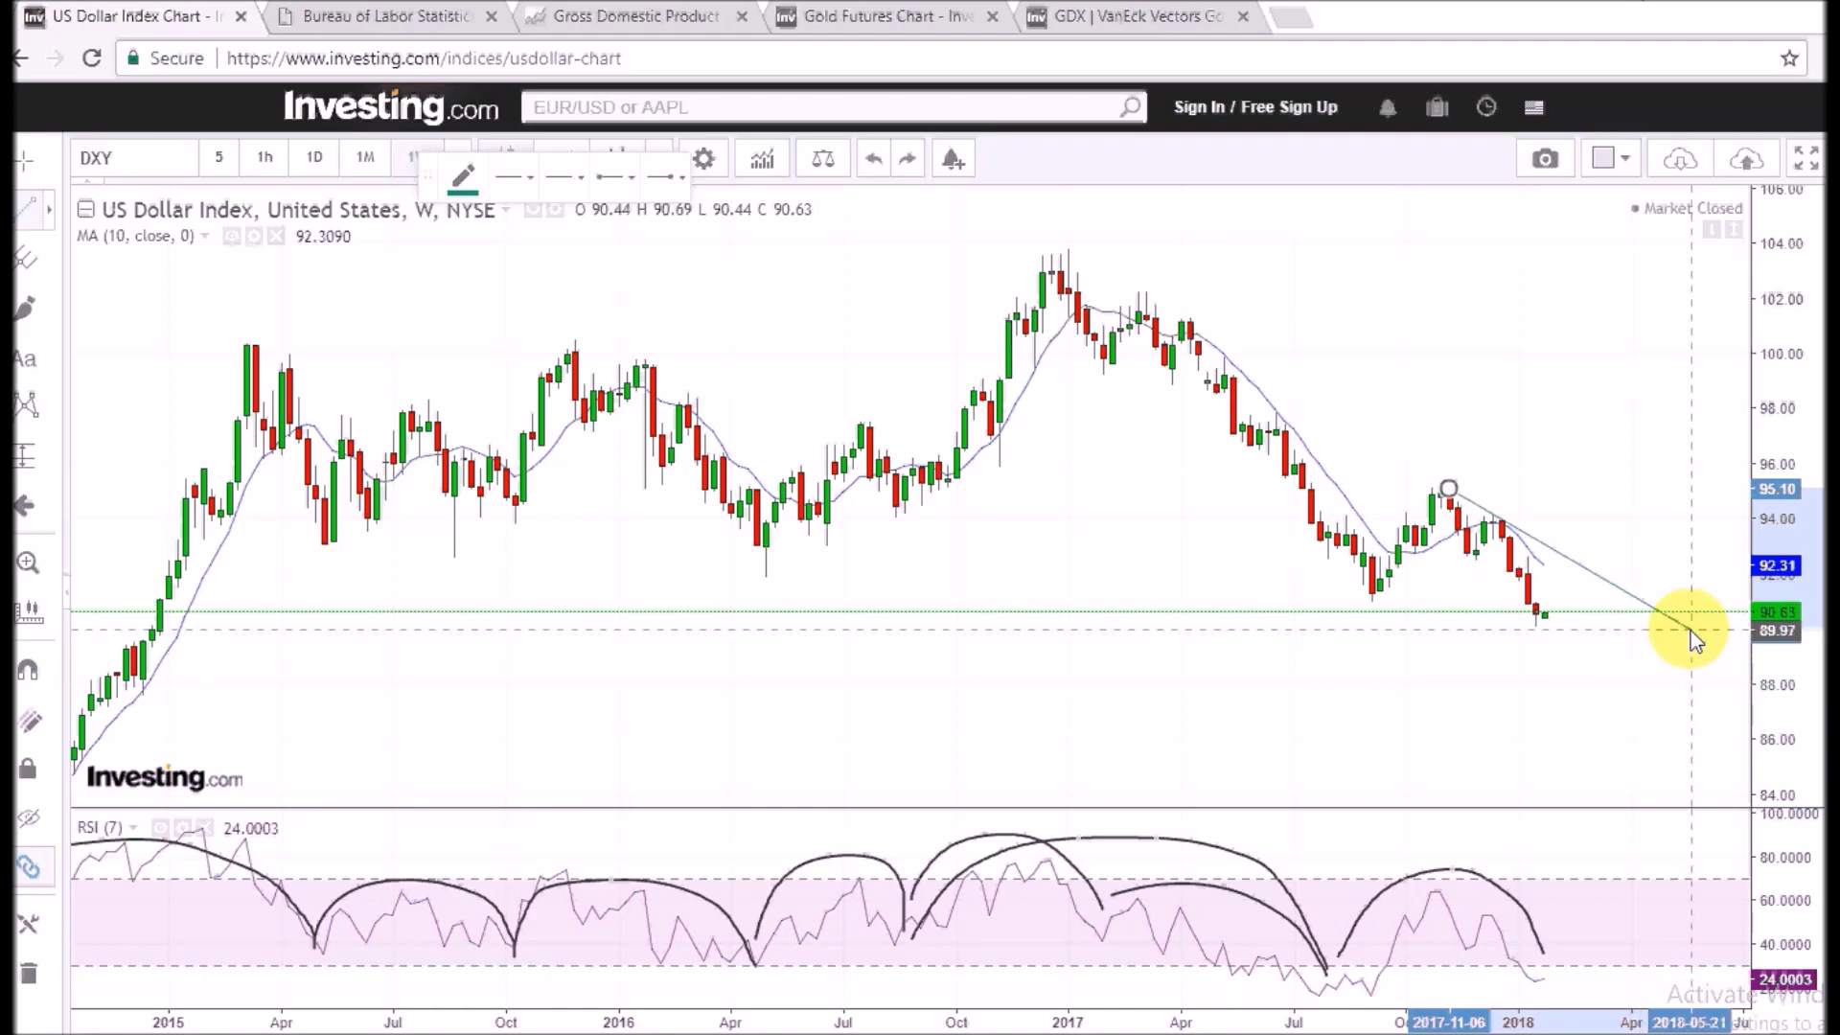
{"action": "left_click", "coordinate": [1717, 646]}
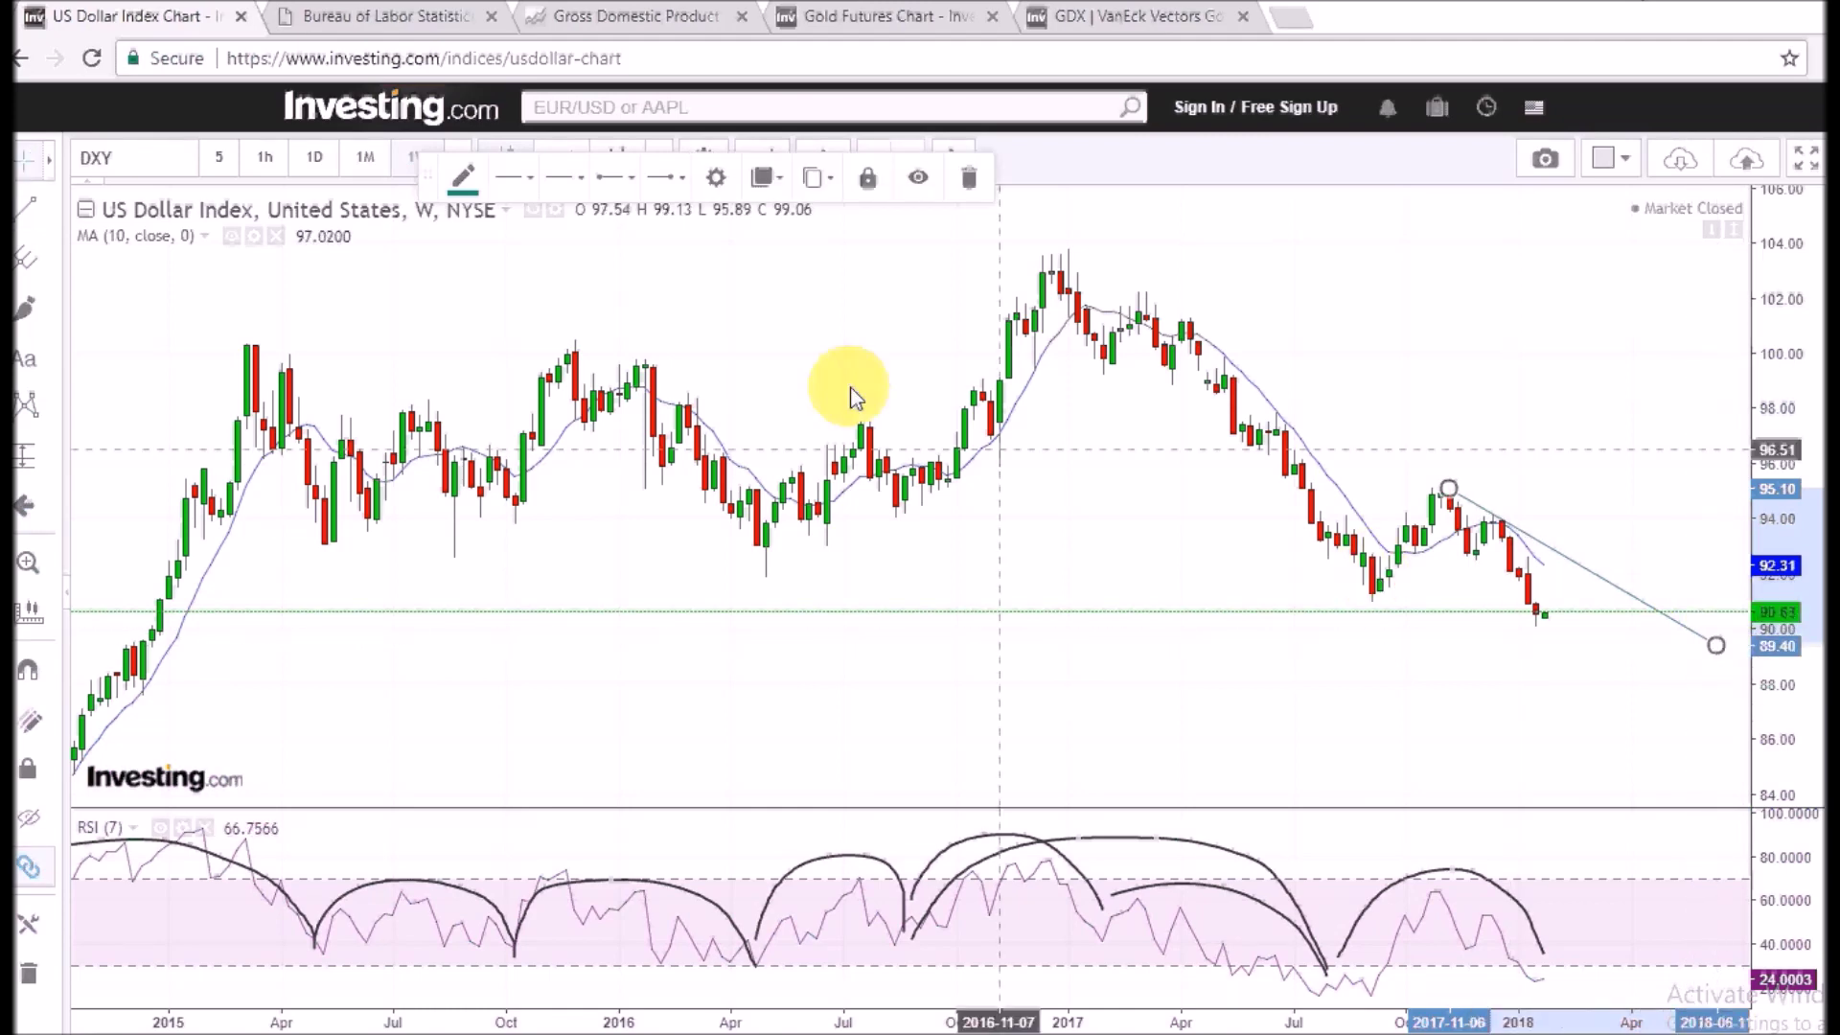
{"action": "left_click", "coordinate": [27, 207]}
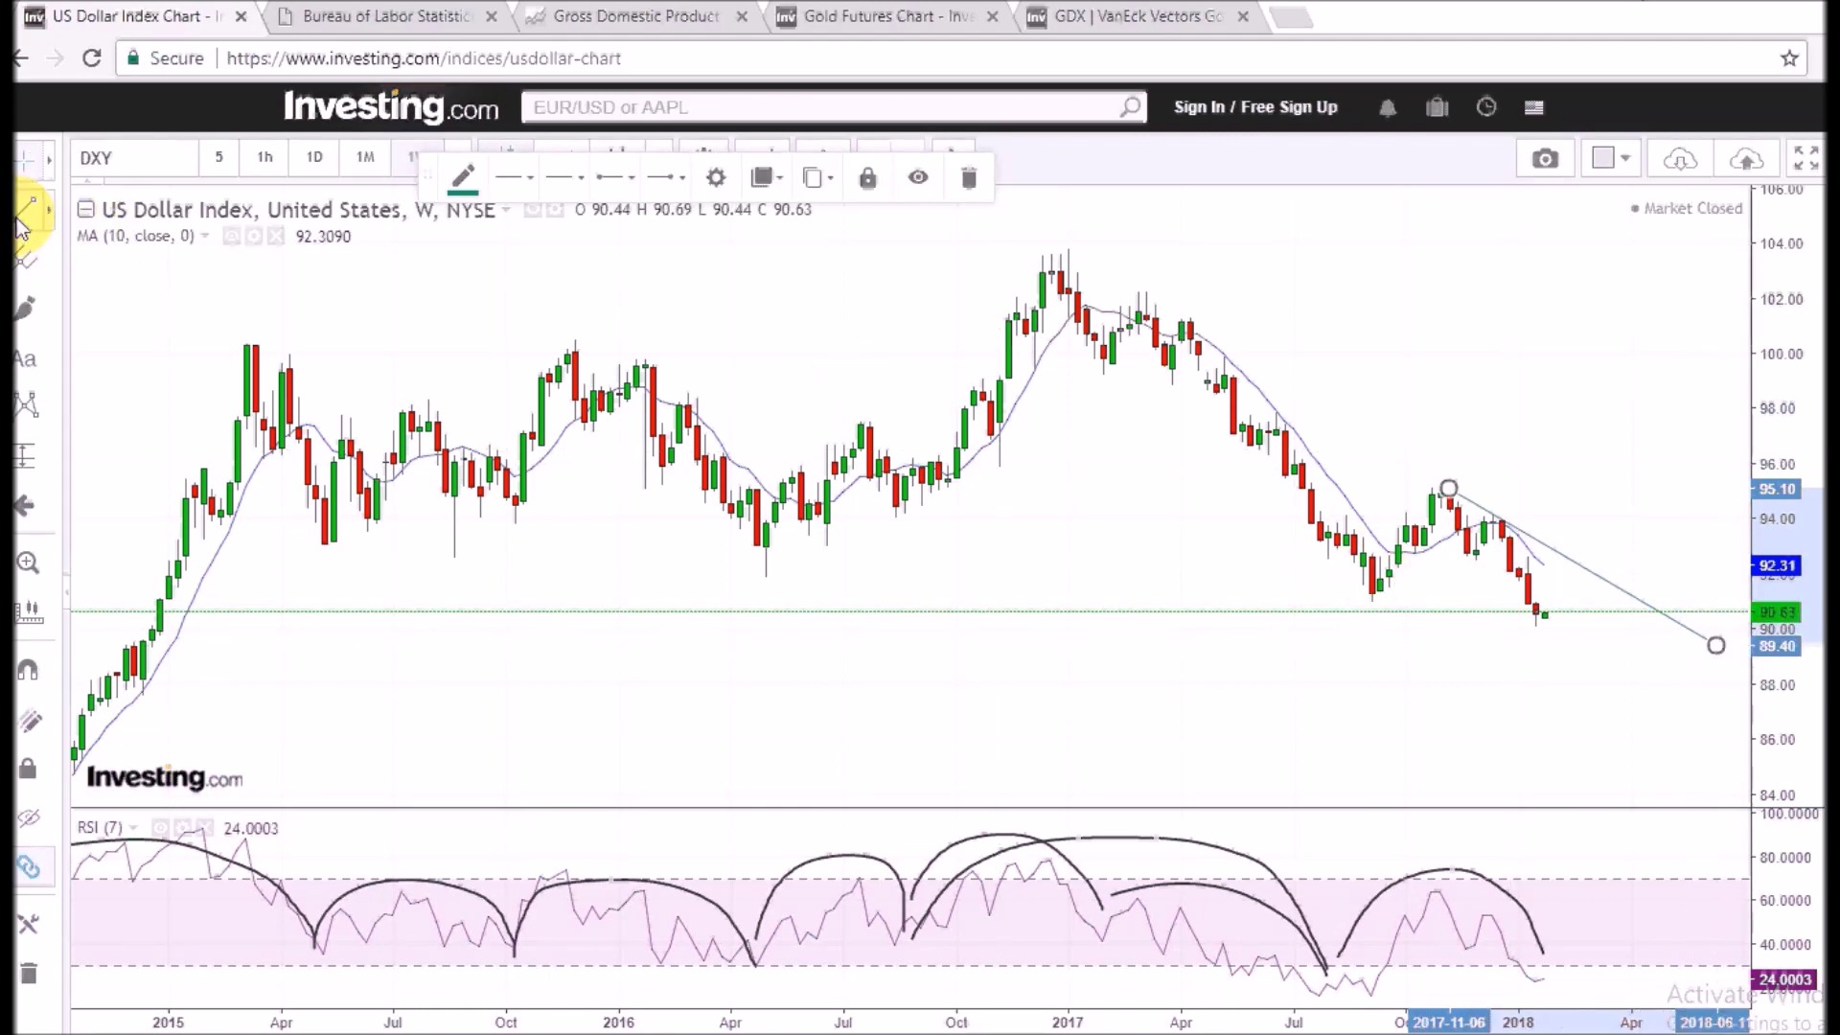
{"action": "left_click", "coordinate": [1430, 534]}
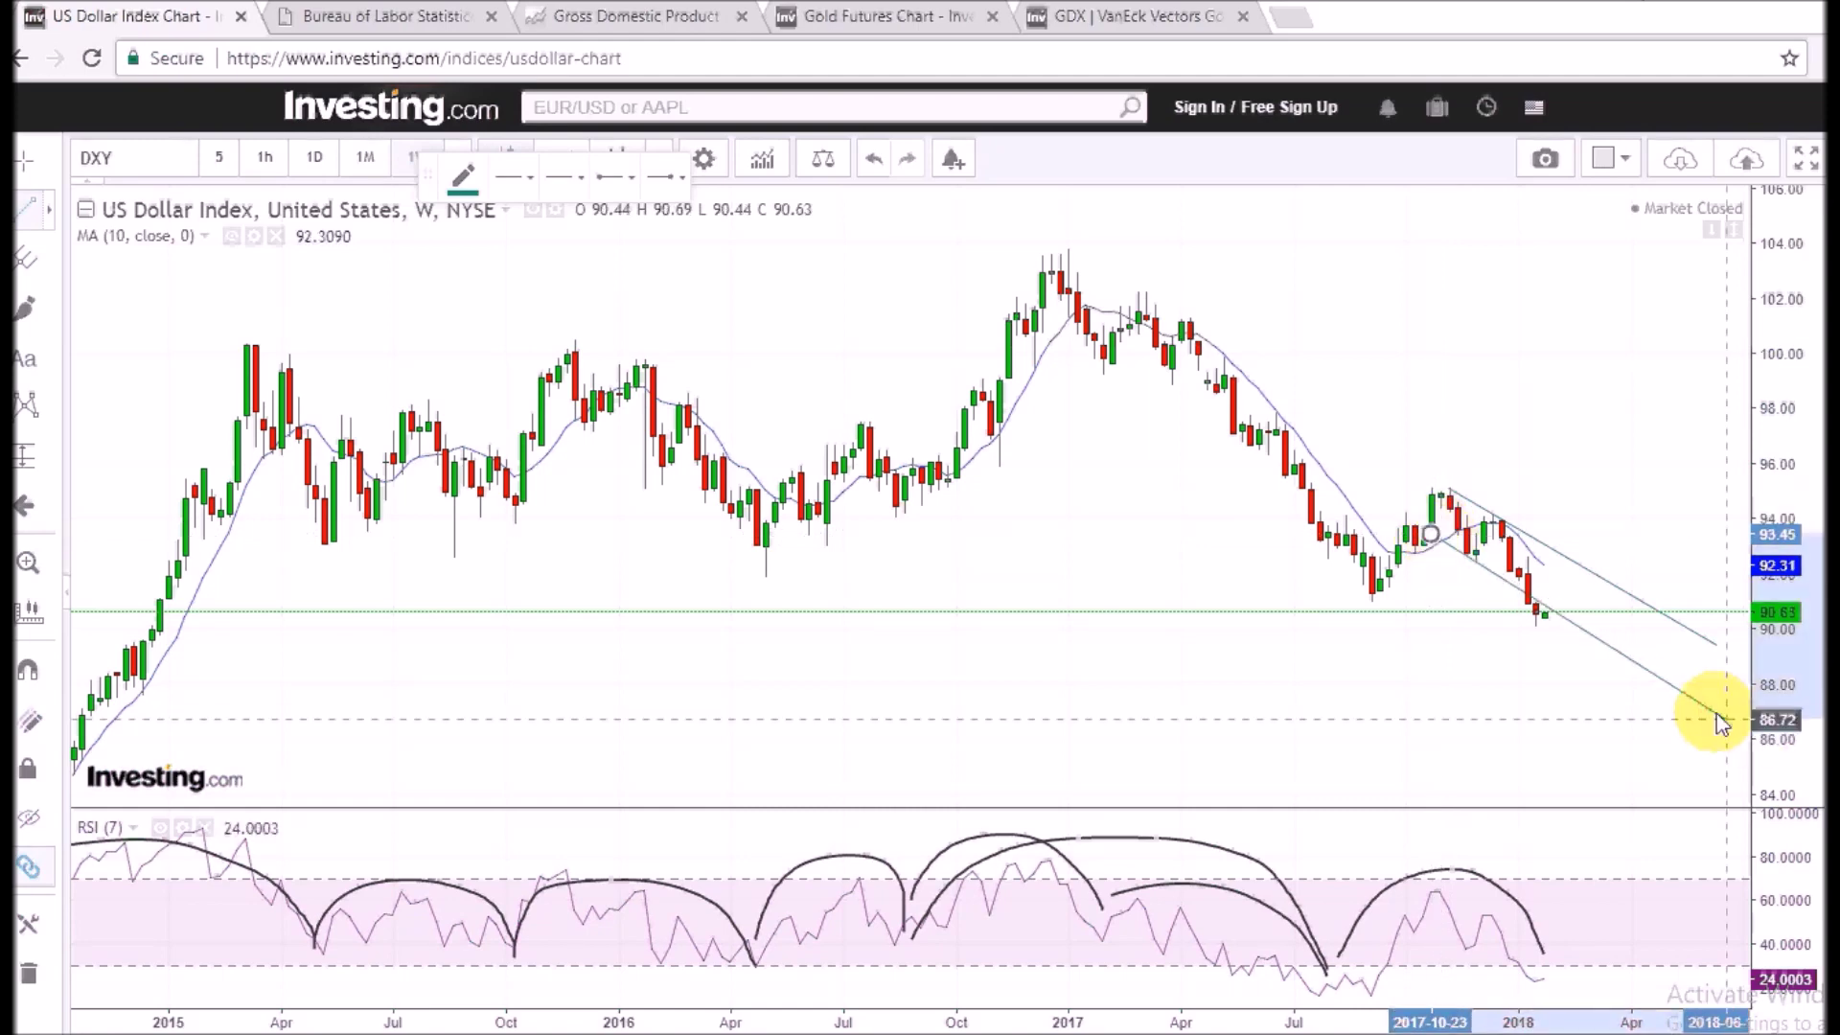
{"action": "left_click", "coordinate": [1701, 692]}
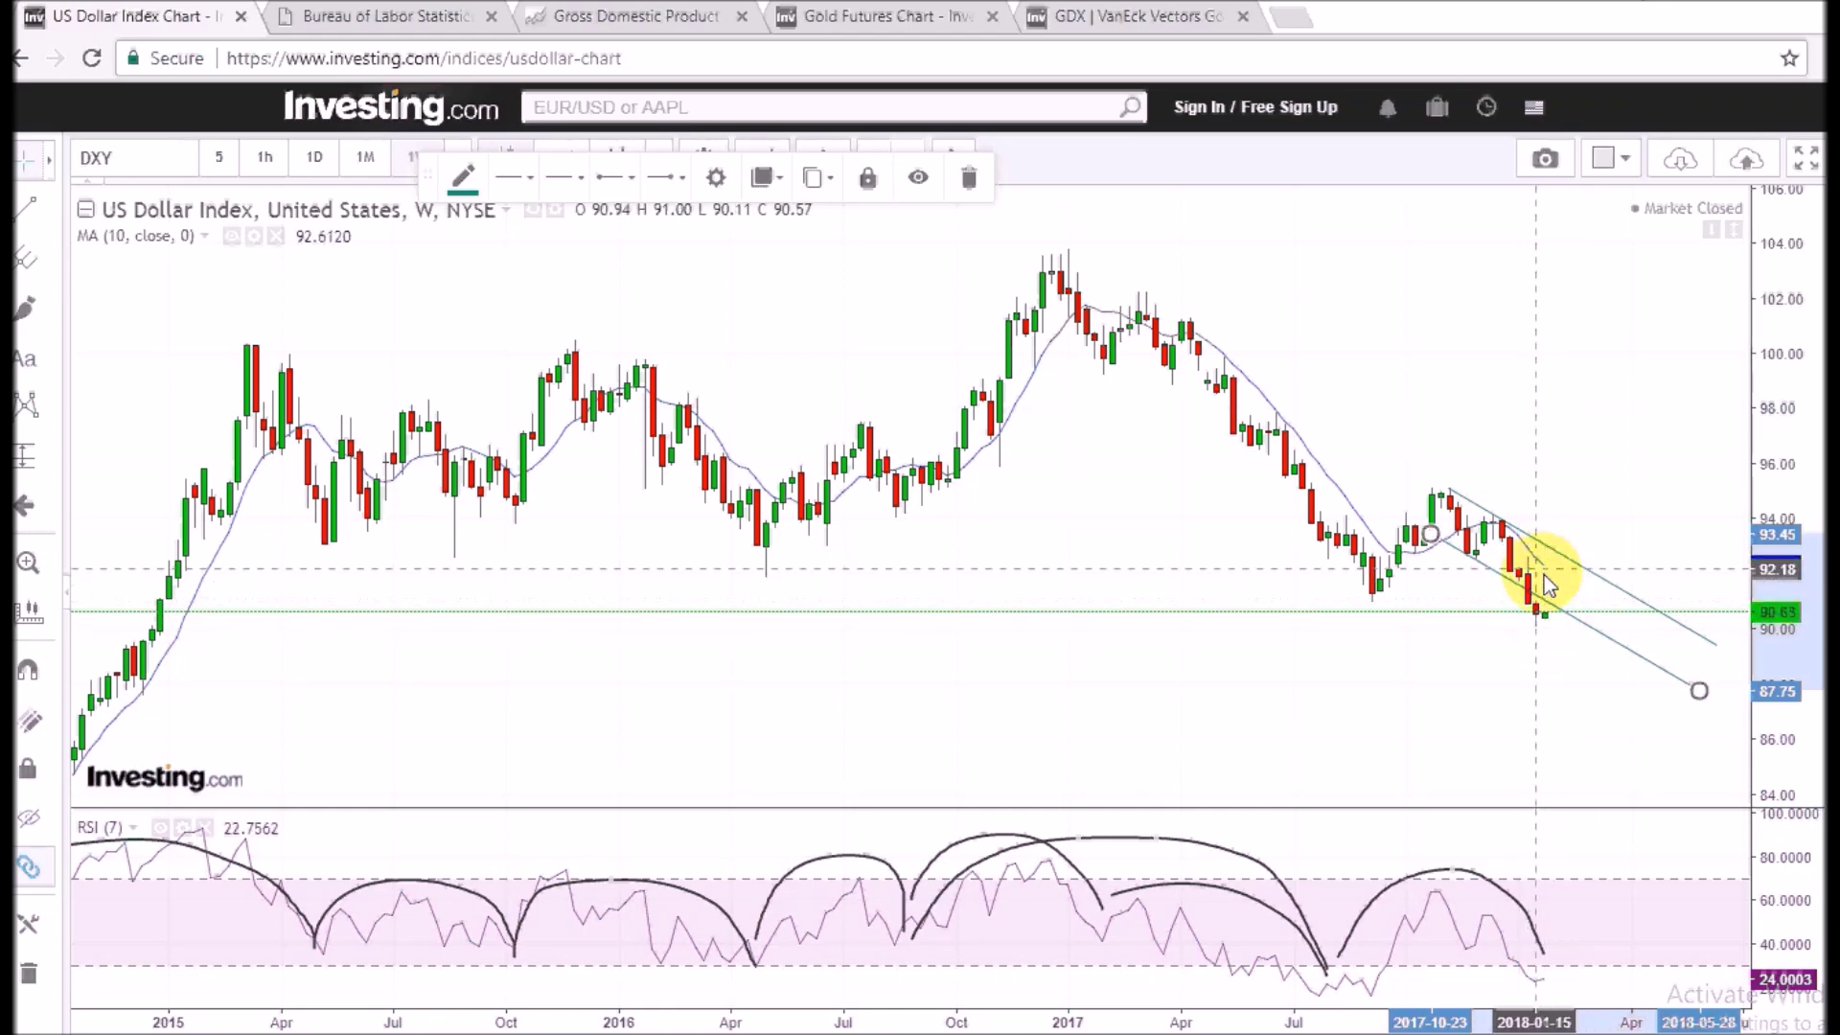
Step: Brush two projected declines inside the channel, one extending the moving average and one showing a small bounce and drop from the last candle
{"action": "left_click", "coordinate": [26, 307]}
{"action": "left_click_drag", "start_coordinate": [1550, 575], "coordinate": [1683, 647]}
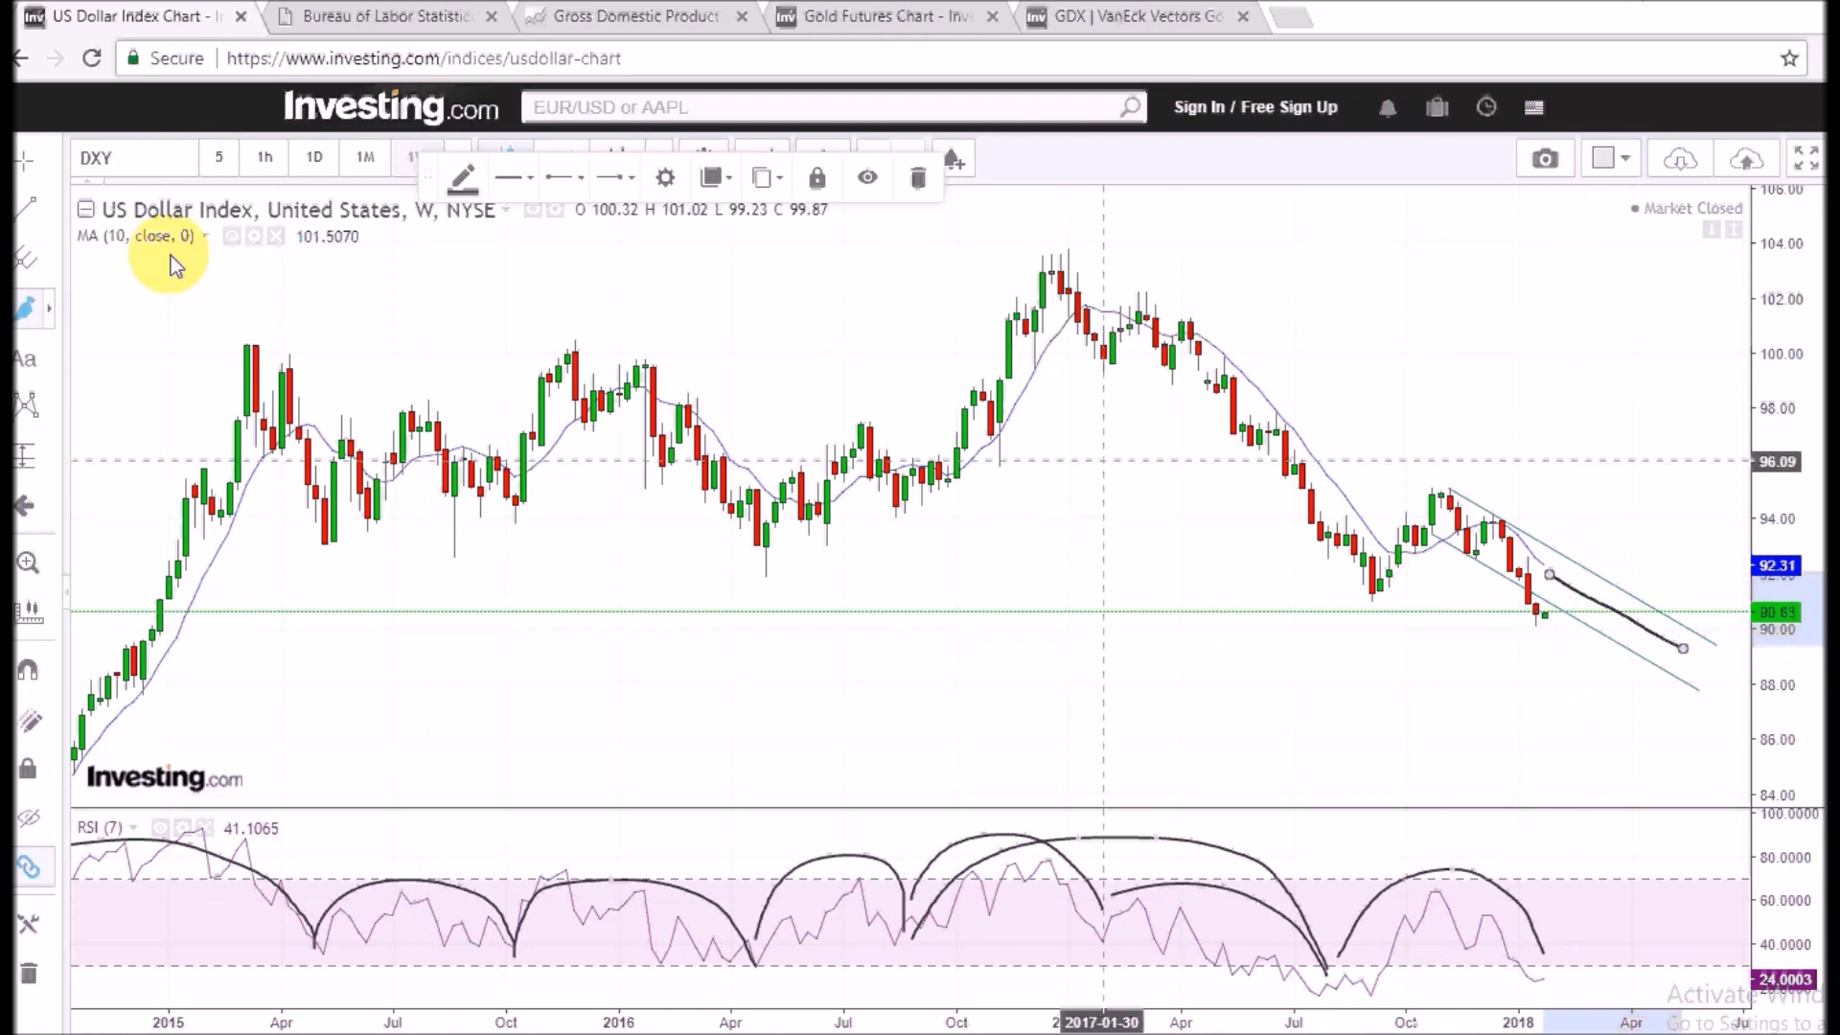
{"action": "scroll", "coordinate": [1528, 645], "scroll_direction": "up", "scroll_amount": 5}
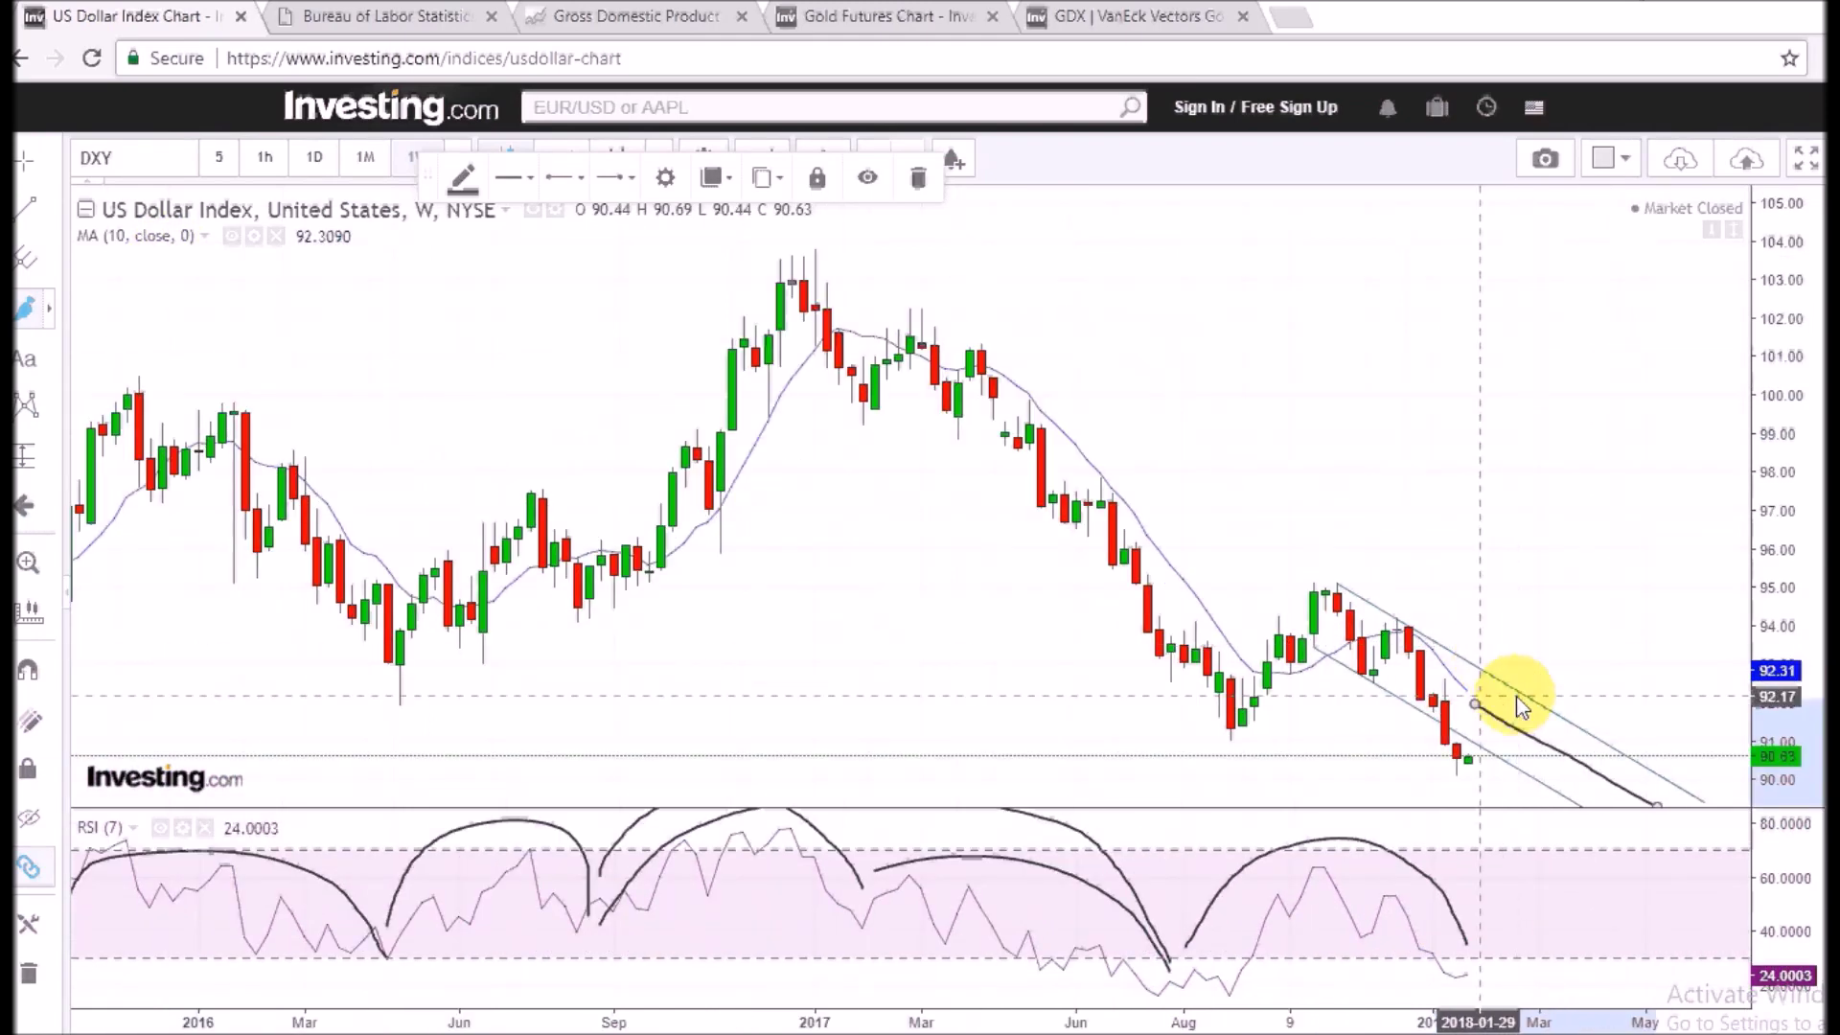
{"action": "scroll", "coordinate": [1541, 712], "scroll_direction": "down", "scroll_amount": 5}
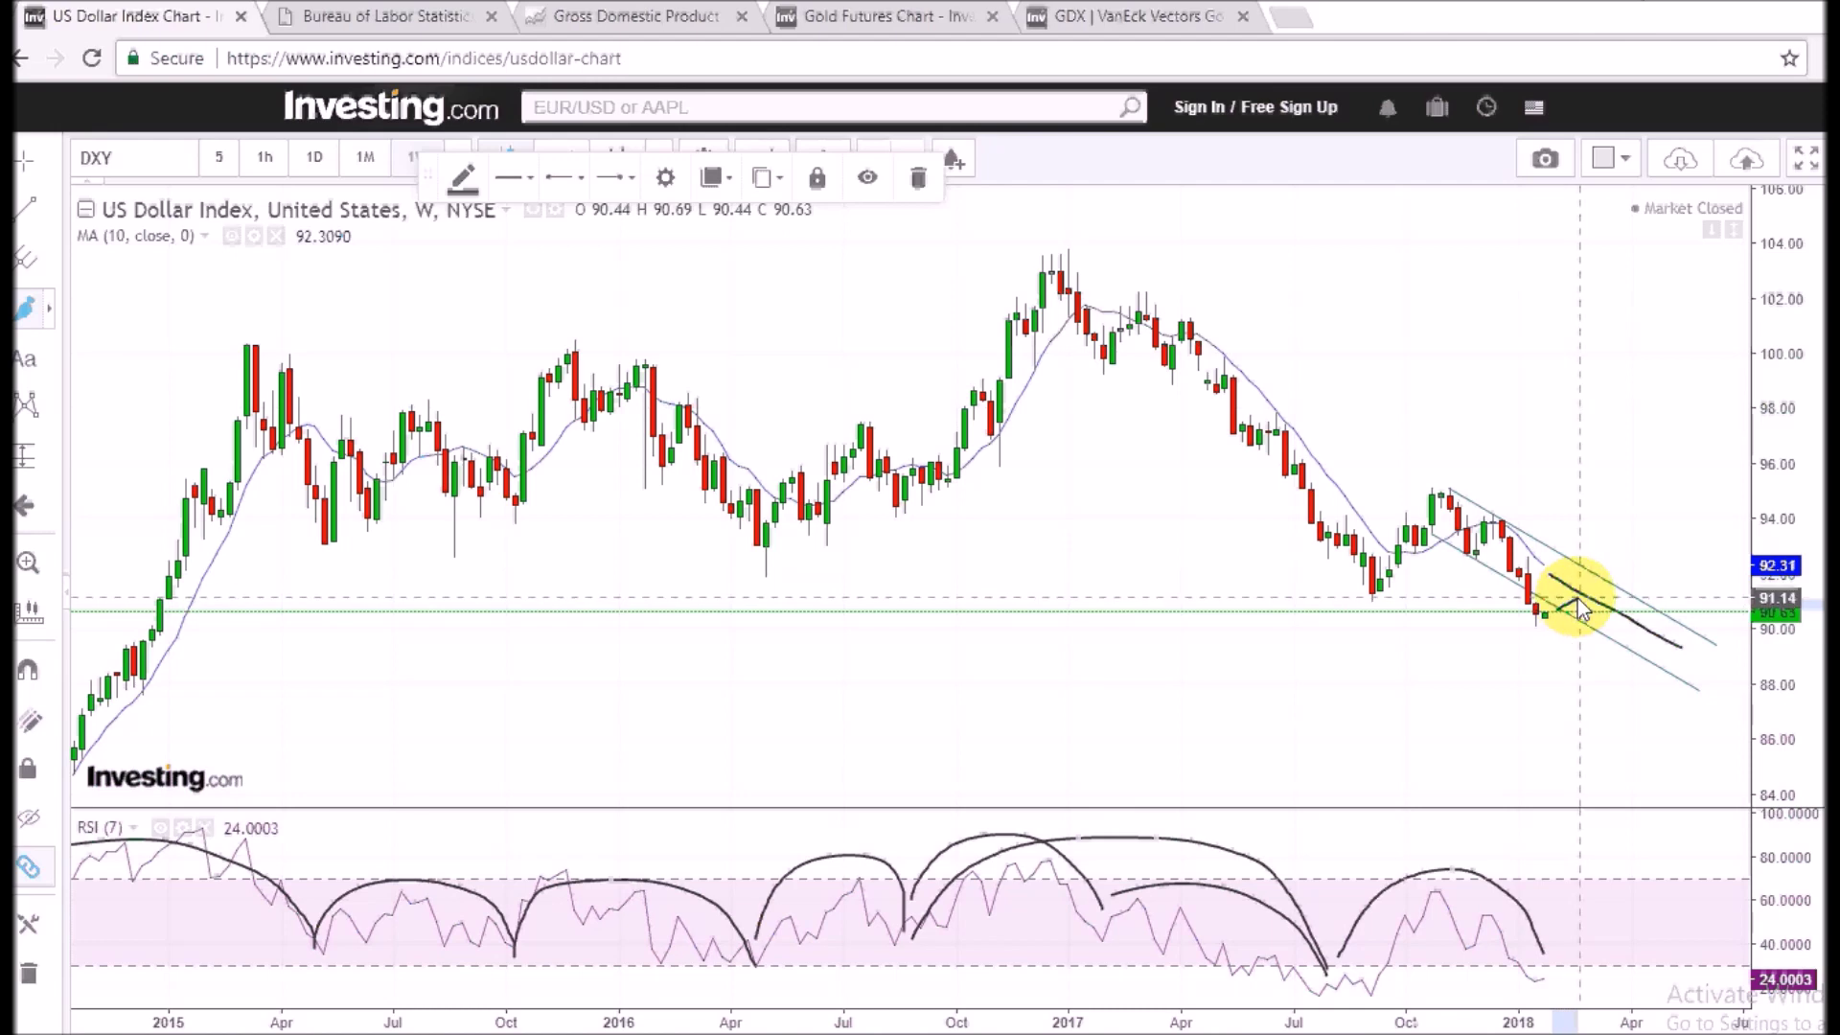
{"action": "left_click_drag", "start_coordinate": [1576, 606], "coordinate": [1648, 664]}
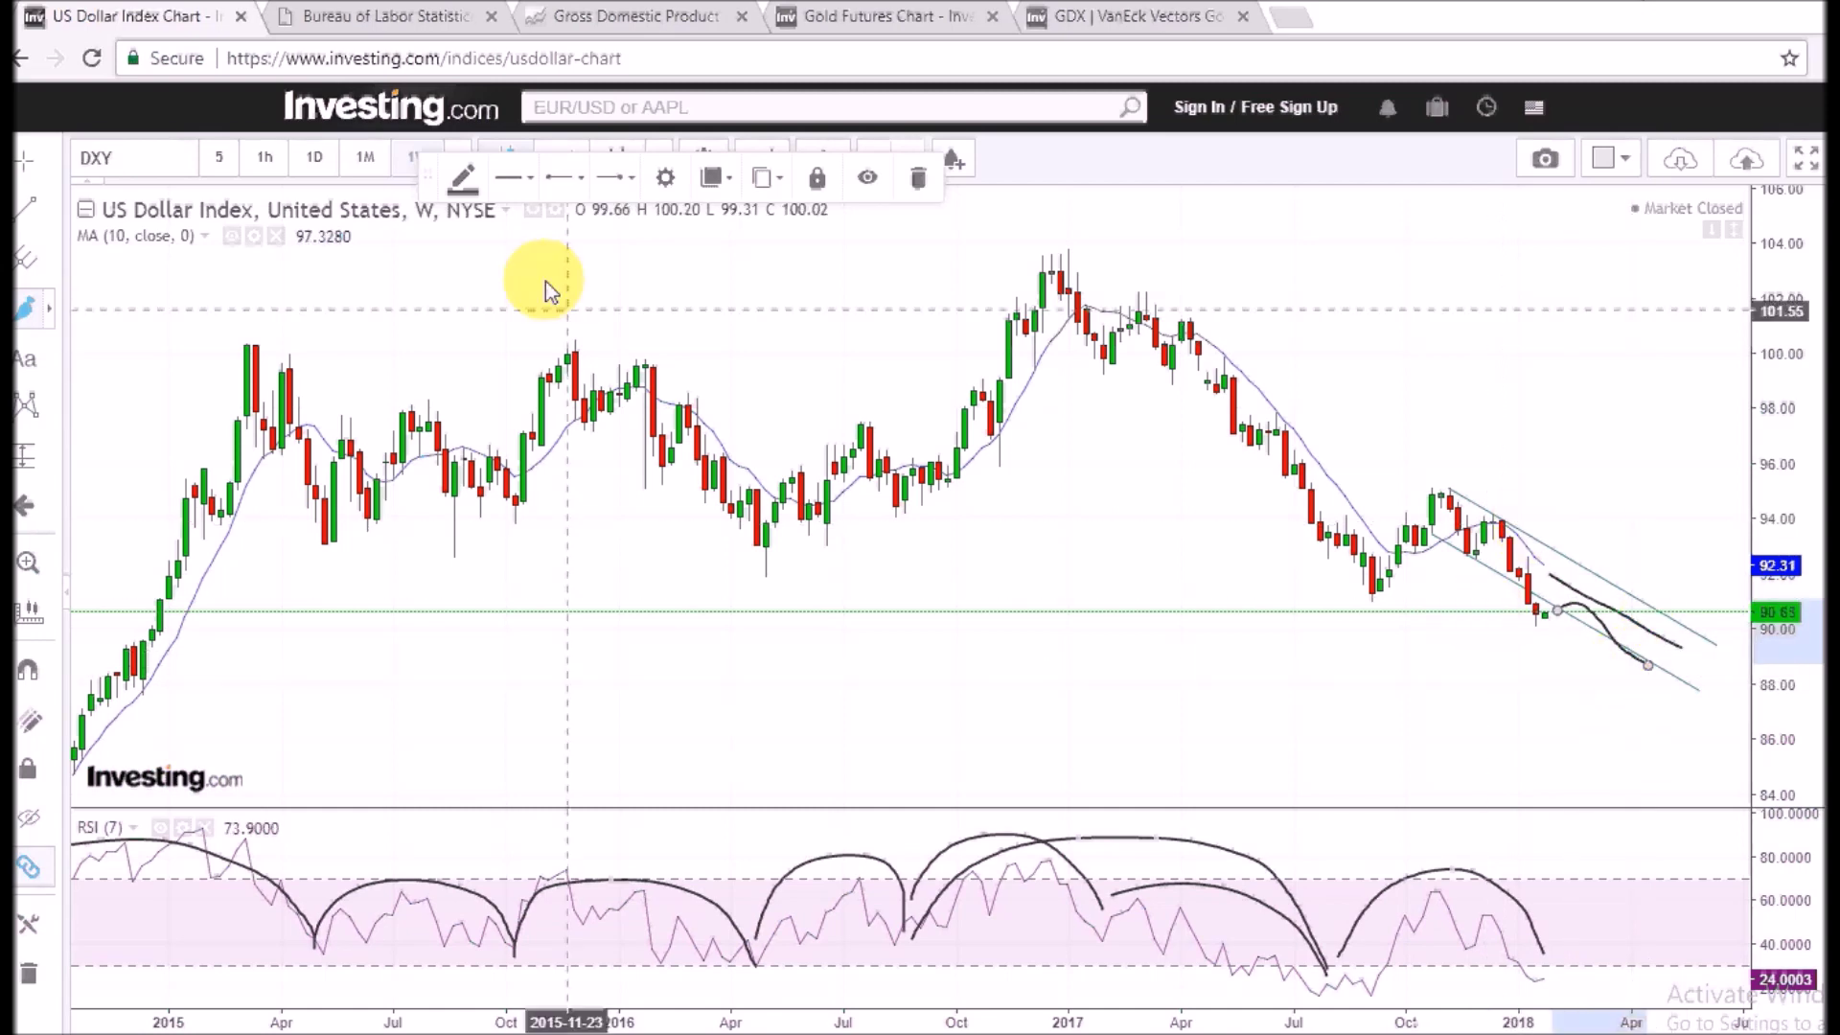
Step: Check the core CPI 12-month percent change graph on the Bureau of Labor Statistics page and return to the US Dollar Index chart
{"action": "left_click", "coordinate": [390, 21]}
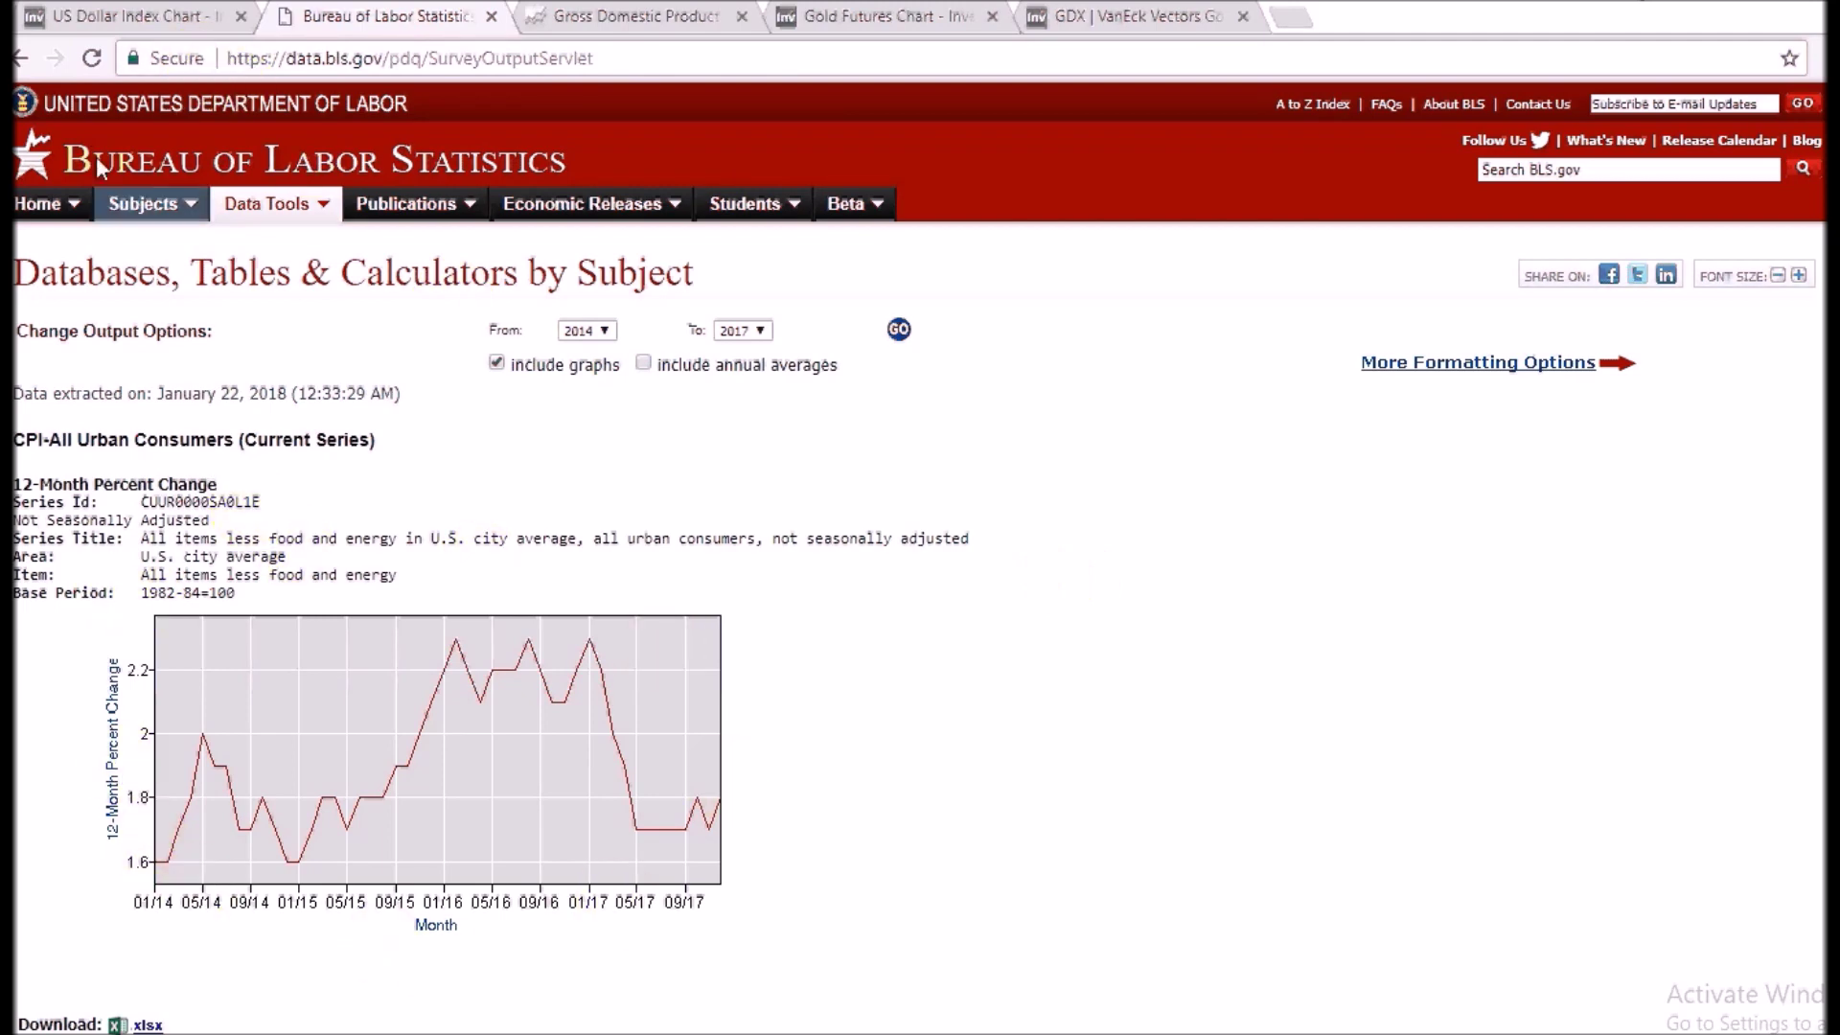
{"action": "left_click", "coordinate": [123, 18]}
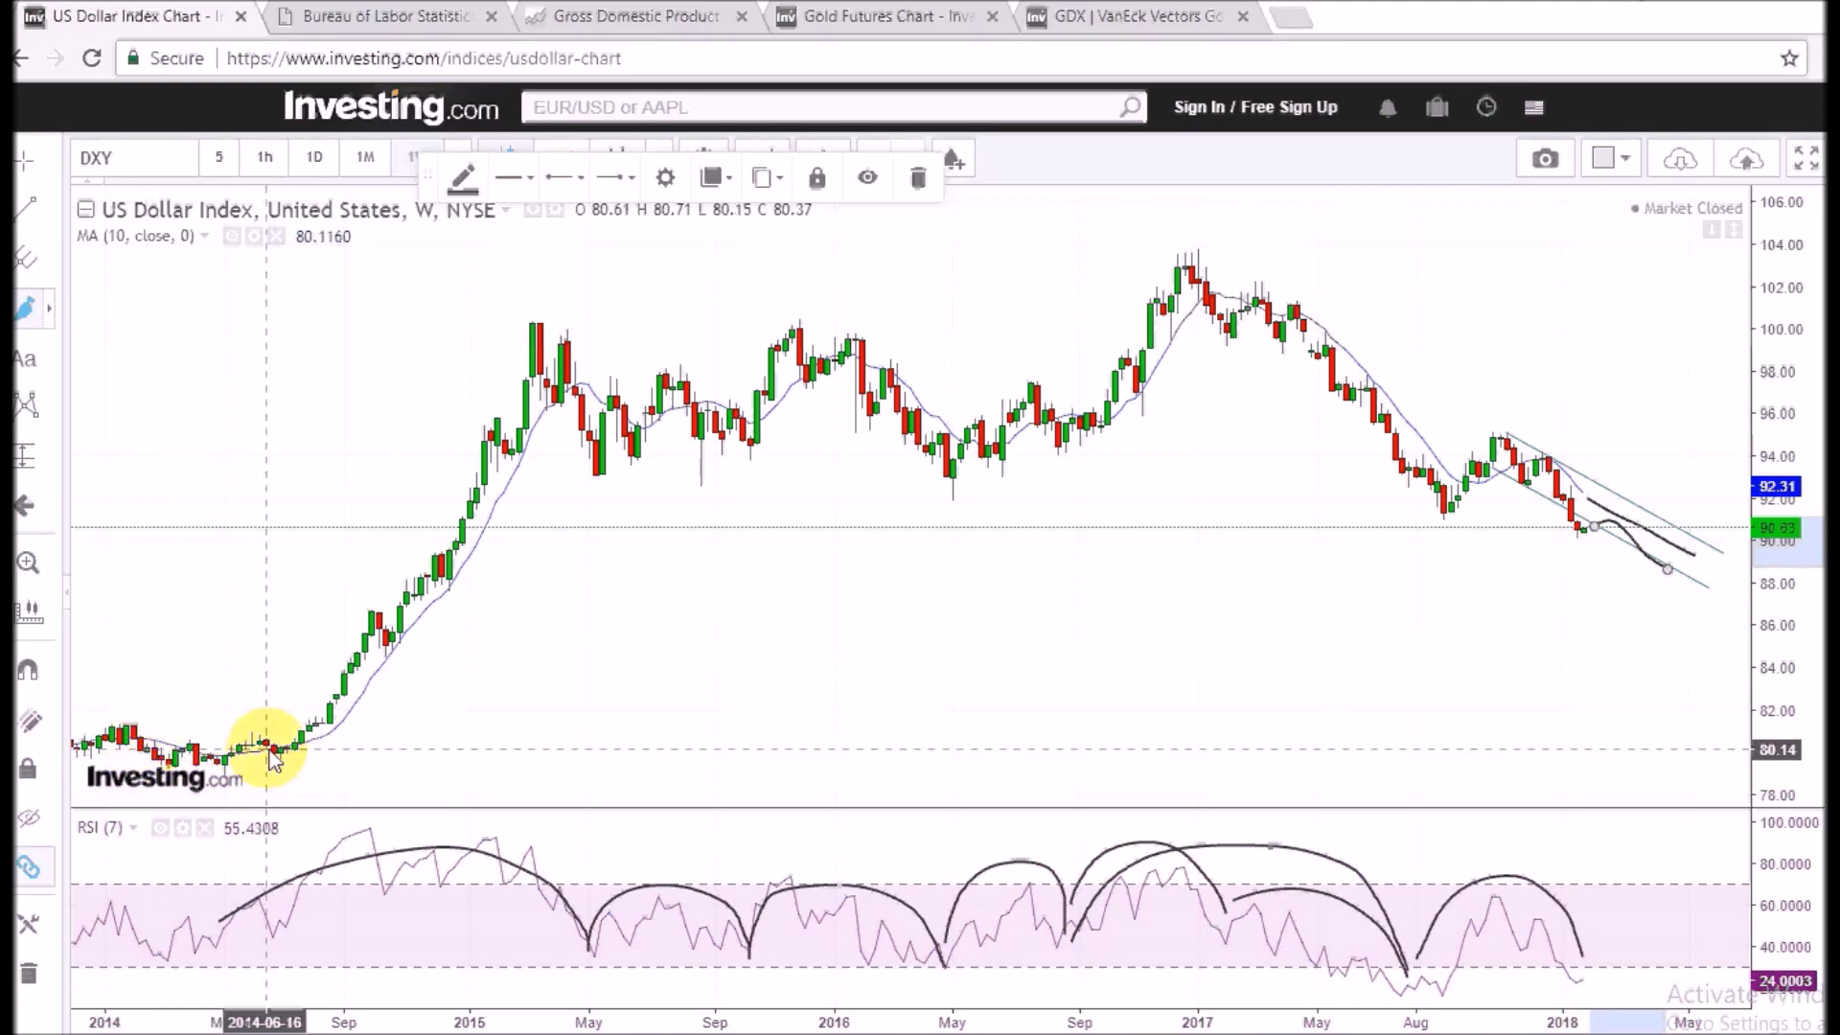
Step: Compare the US Dollar Index price swings from 2014 to 2017 with the core CPI 12-month percent change graph
{"action": "left_click", "coordinate": [388, 19]}
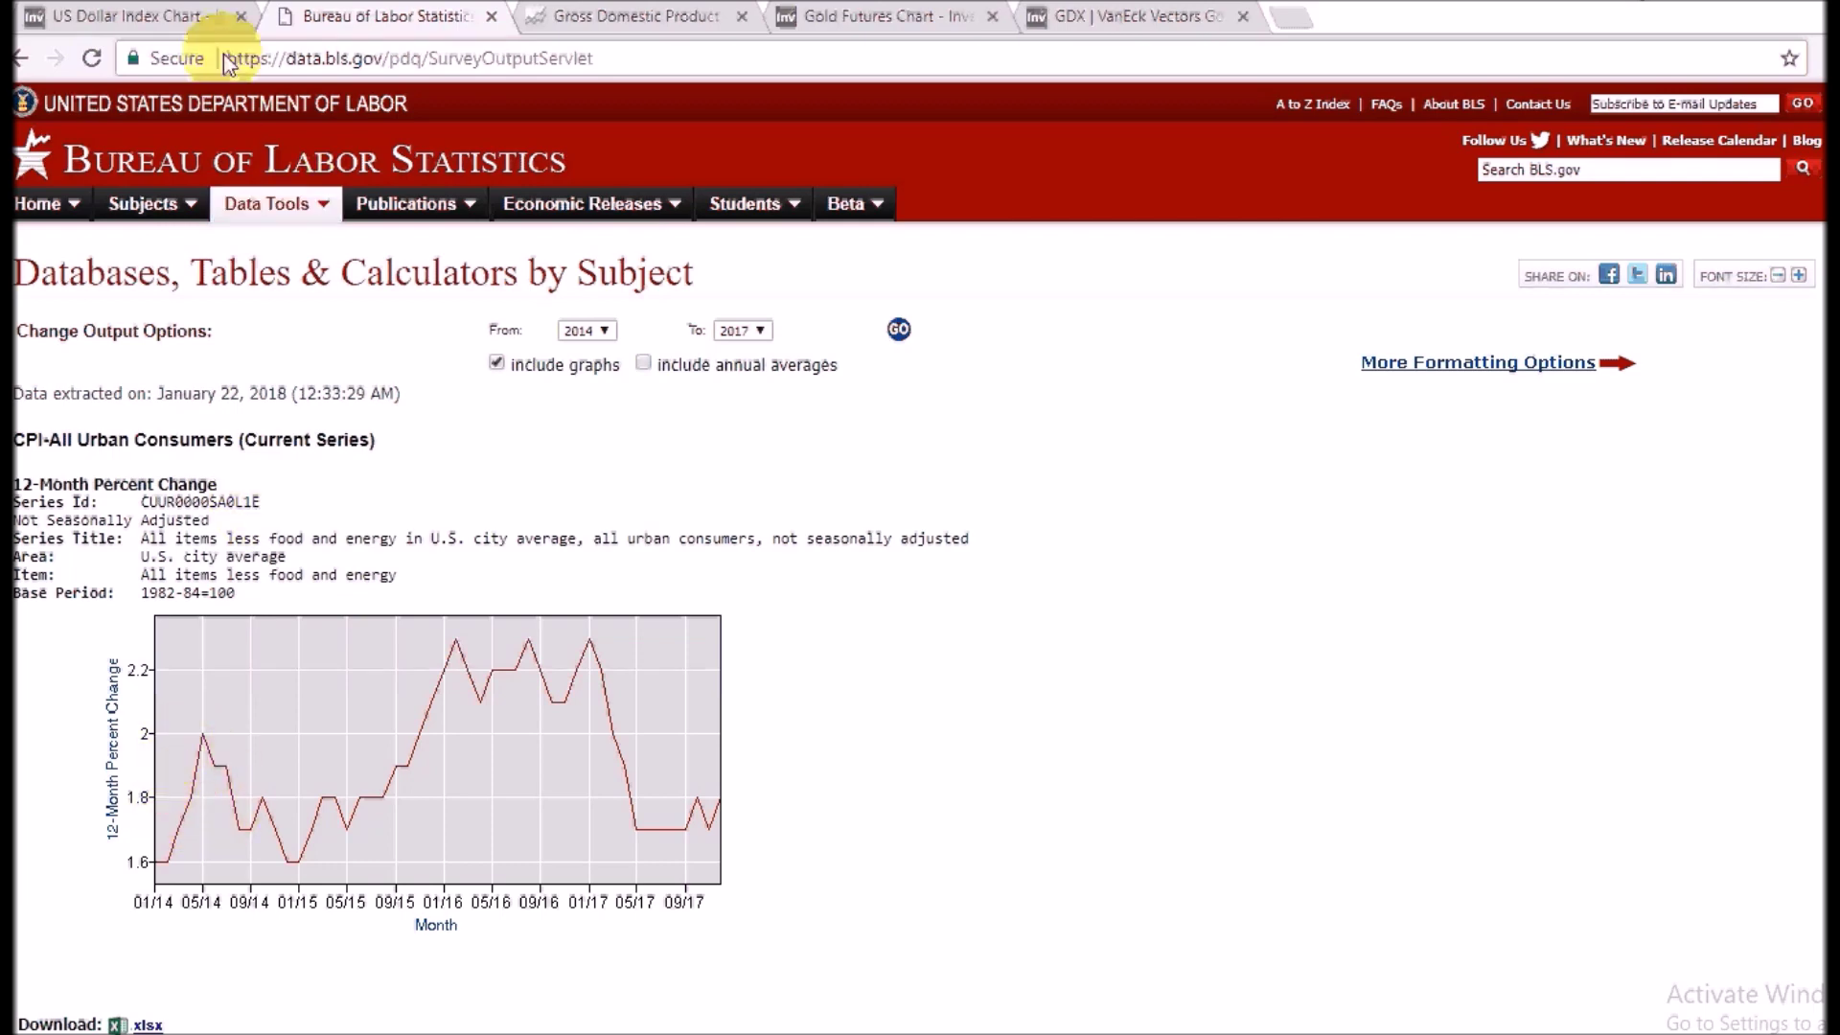
{"action": "left_click", "coordinate": [199, 26]}
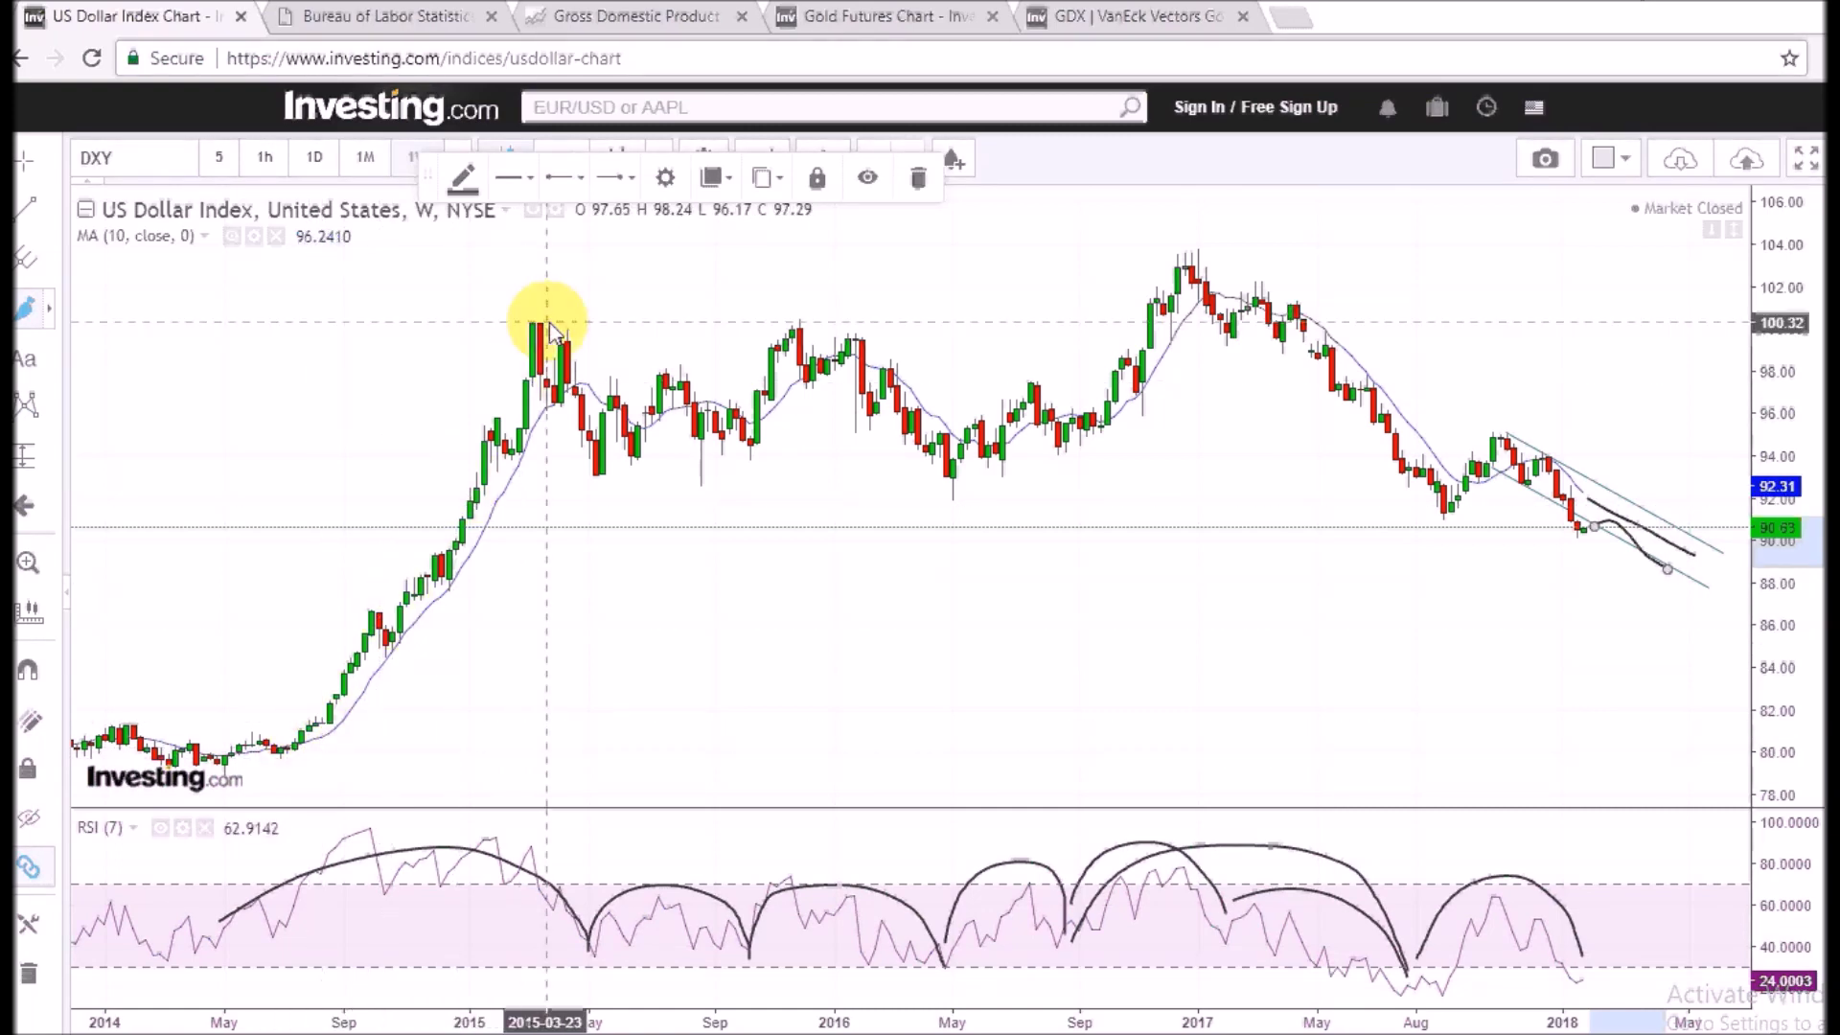
{"action": "key", "text": "ctrl+Tab"}
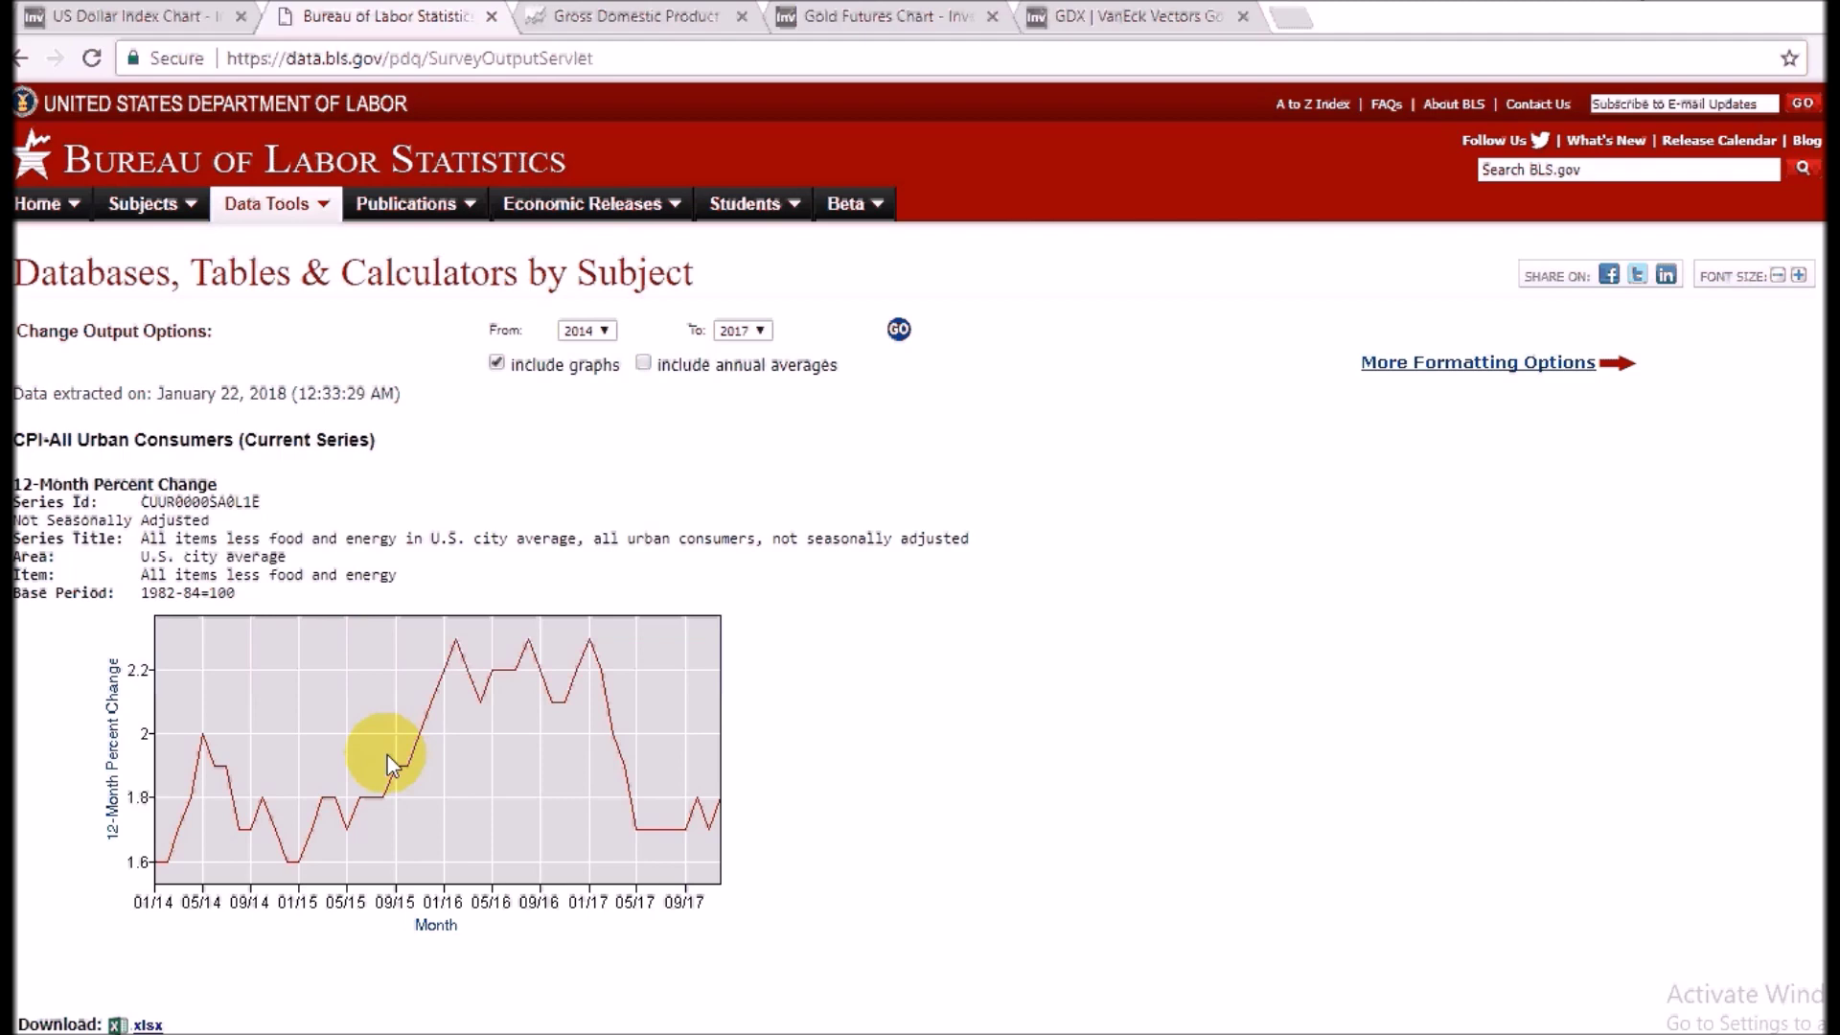
{"action": "left_click", "coordinate": [165, 19]}
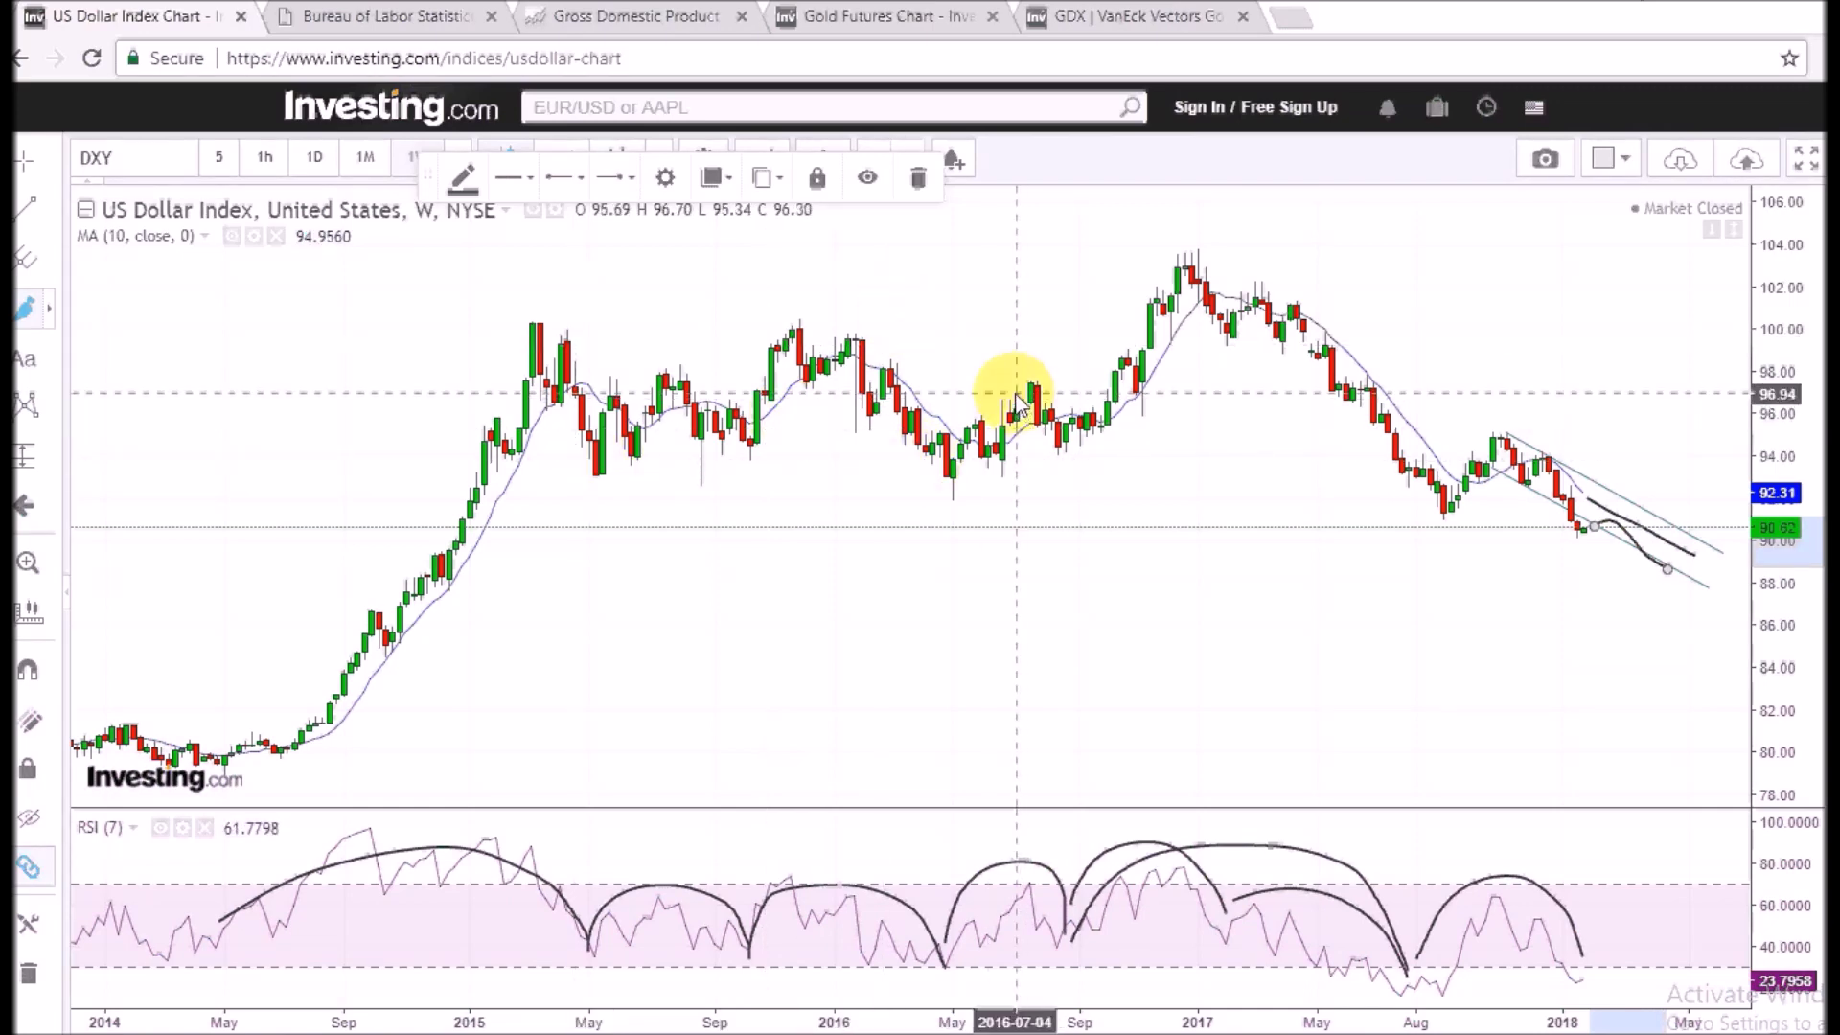
{"action": "left_click", "coordinate": [387, 23]}
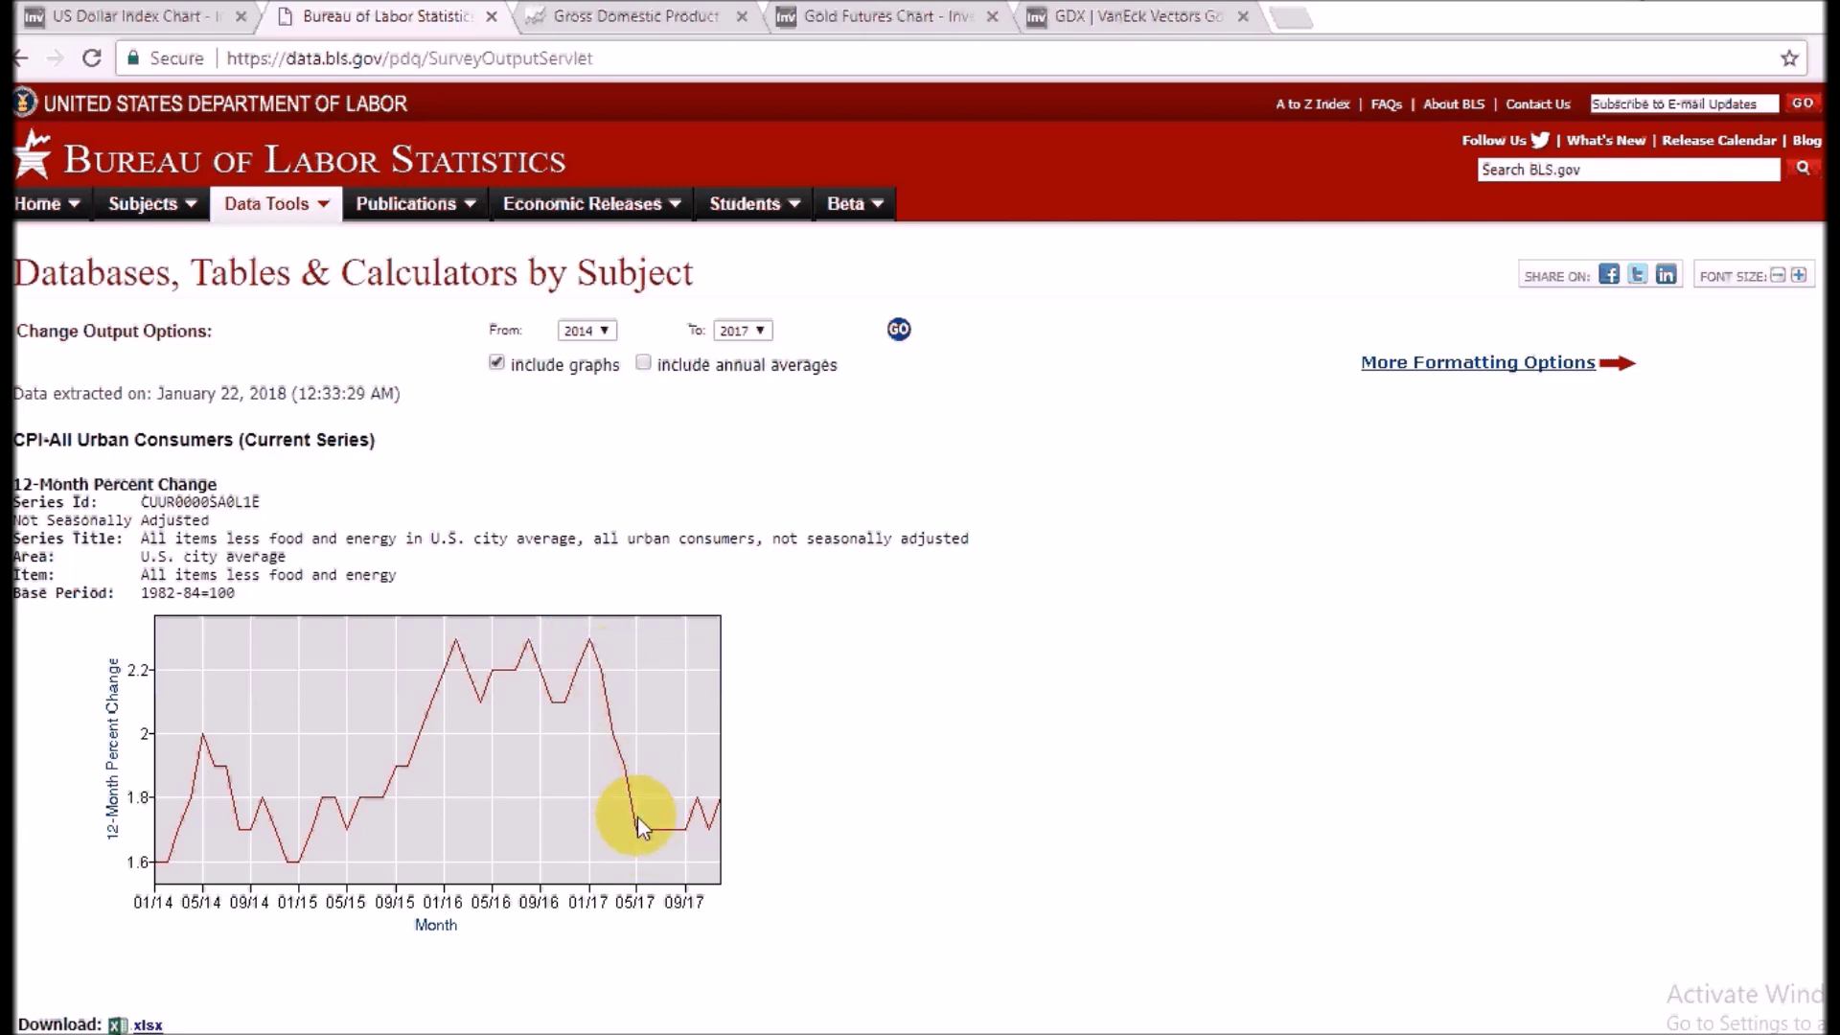
{"action": "left_click", "coordinate": [134, 17]}
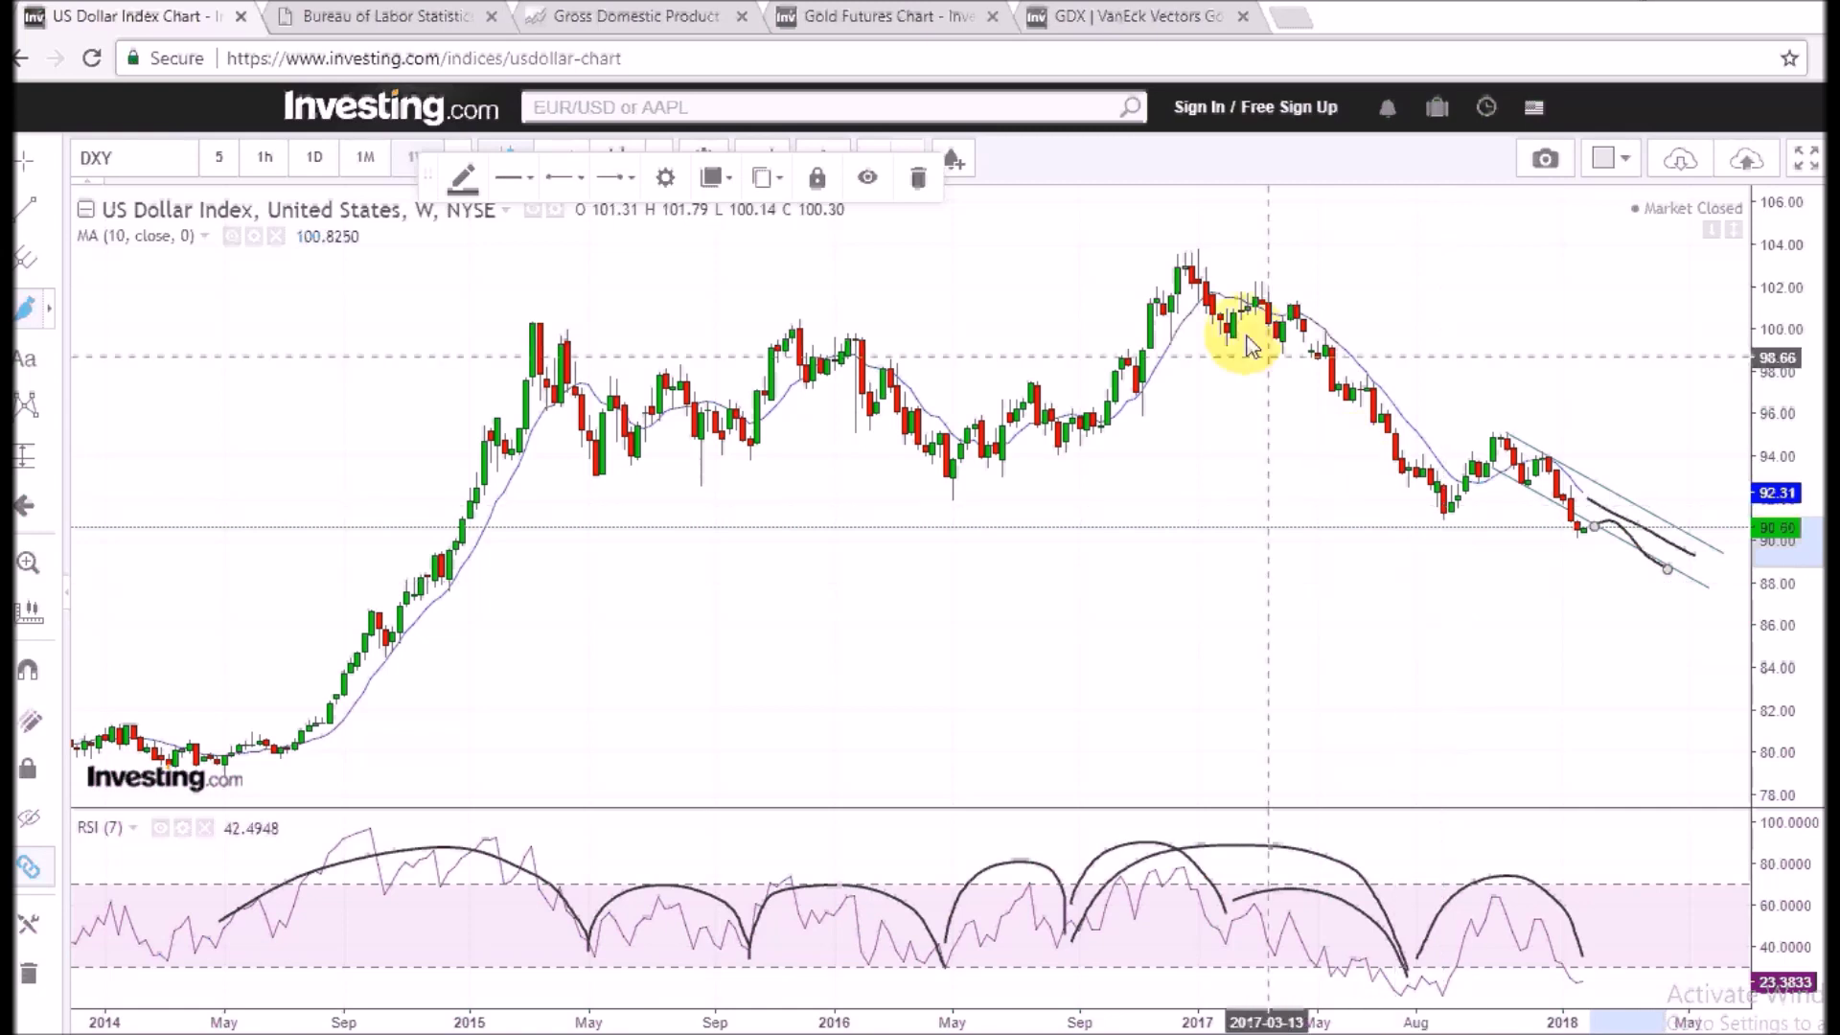
{"action": "left_click", "coordinate": [324, 16]}
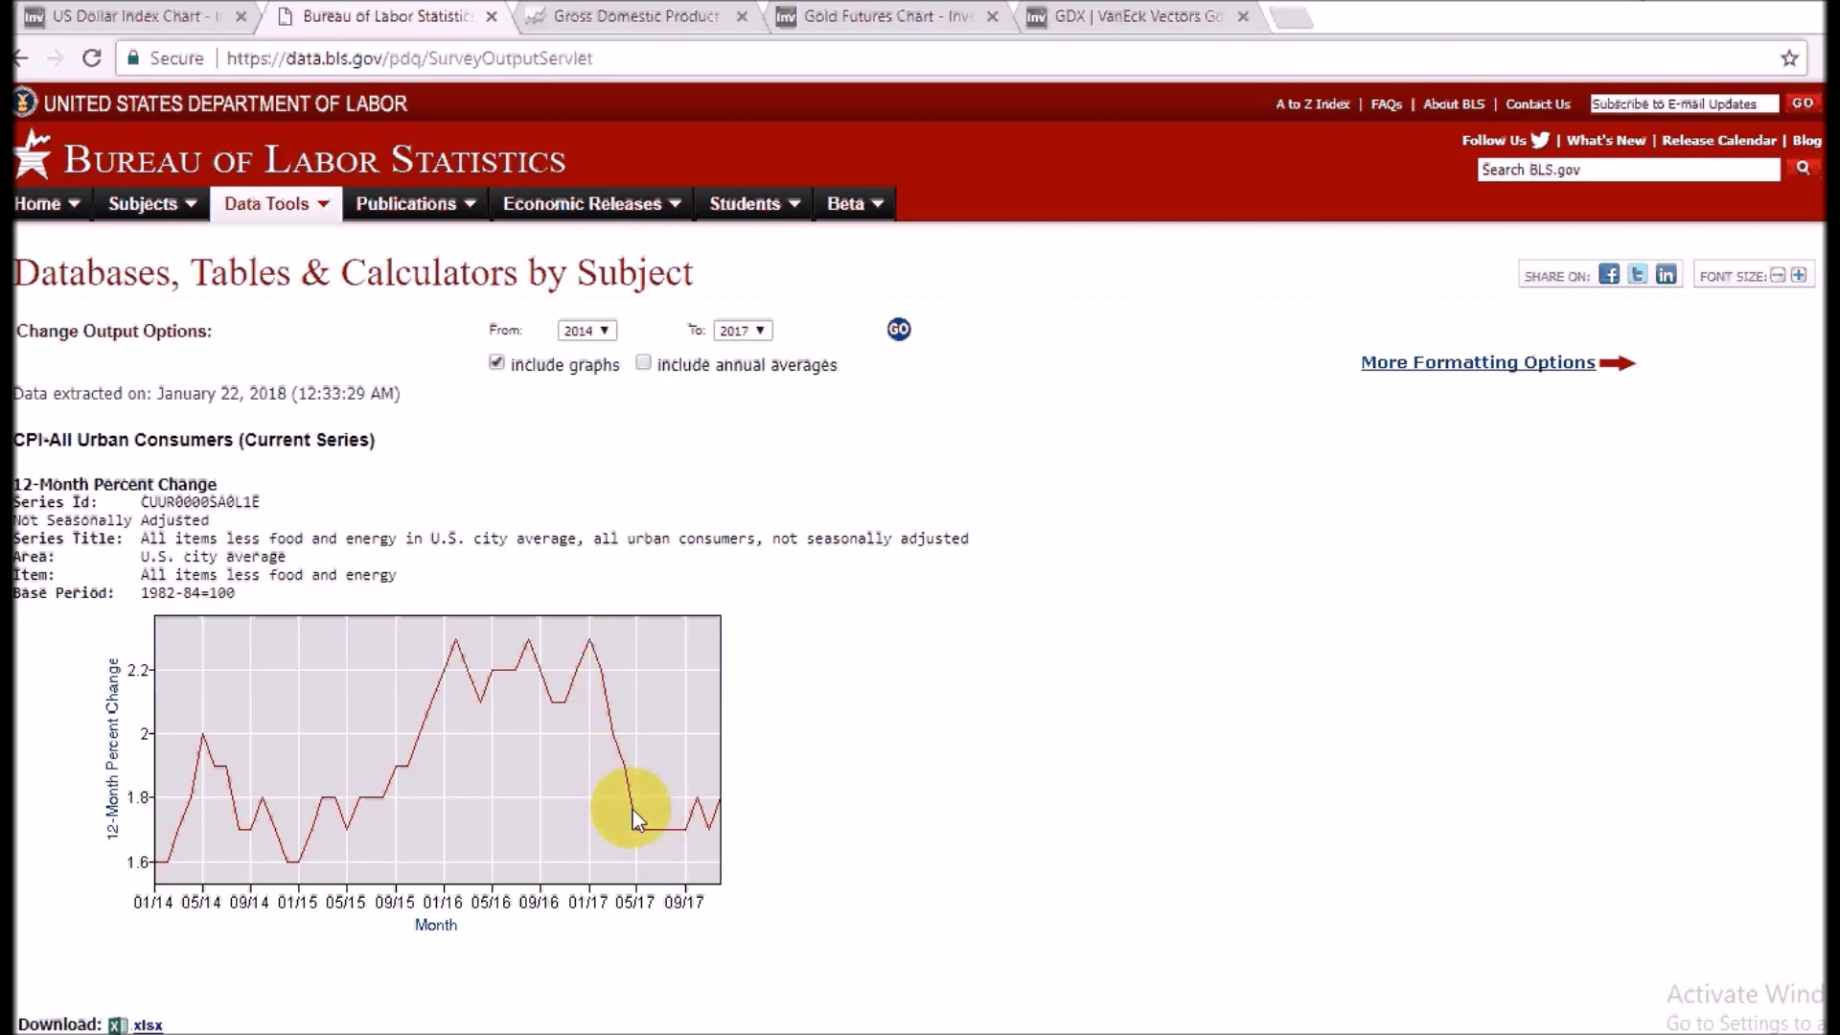
Step: Examine the FRED quarterly Gross Domestic Product graph from Q2 2016 onward, checking it against the core CPI graph
{"action": "left_click", "coordinate": [619, 16]}
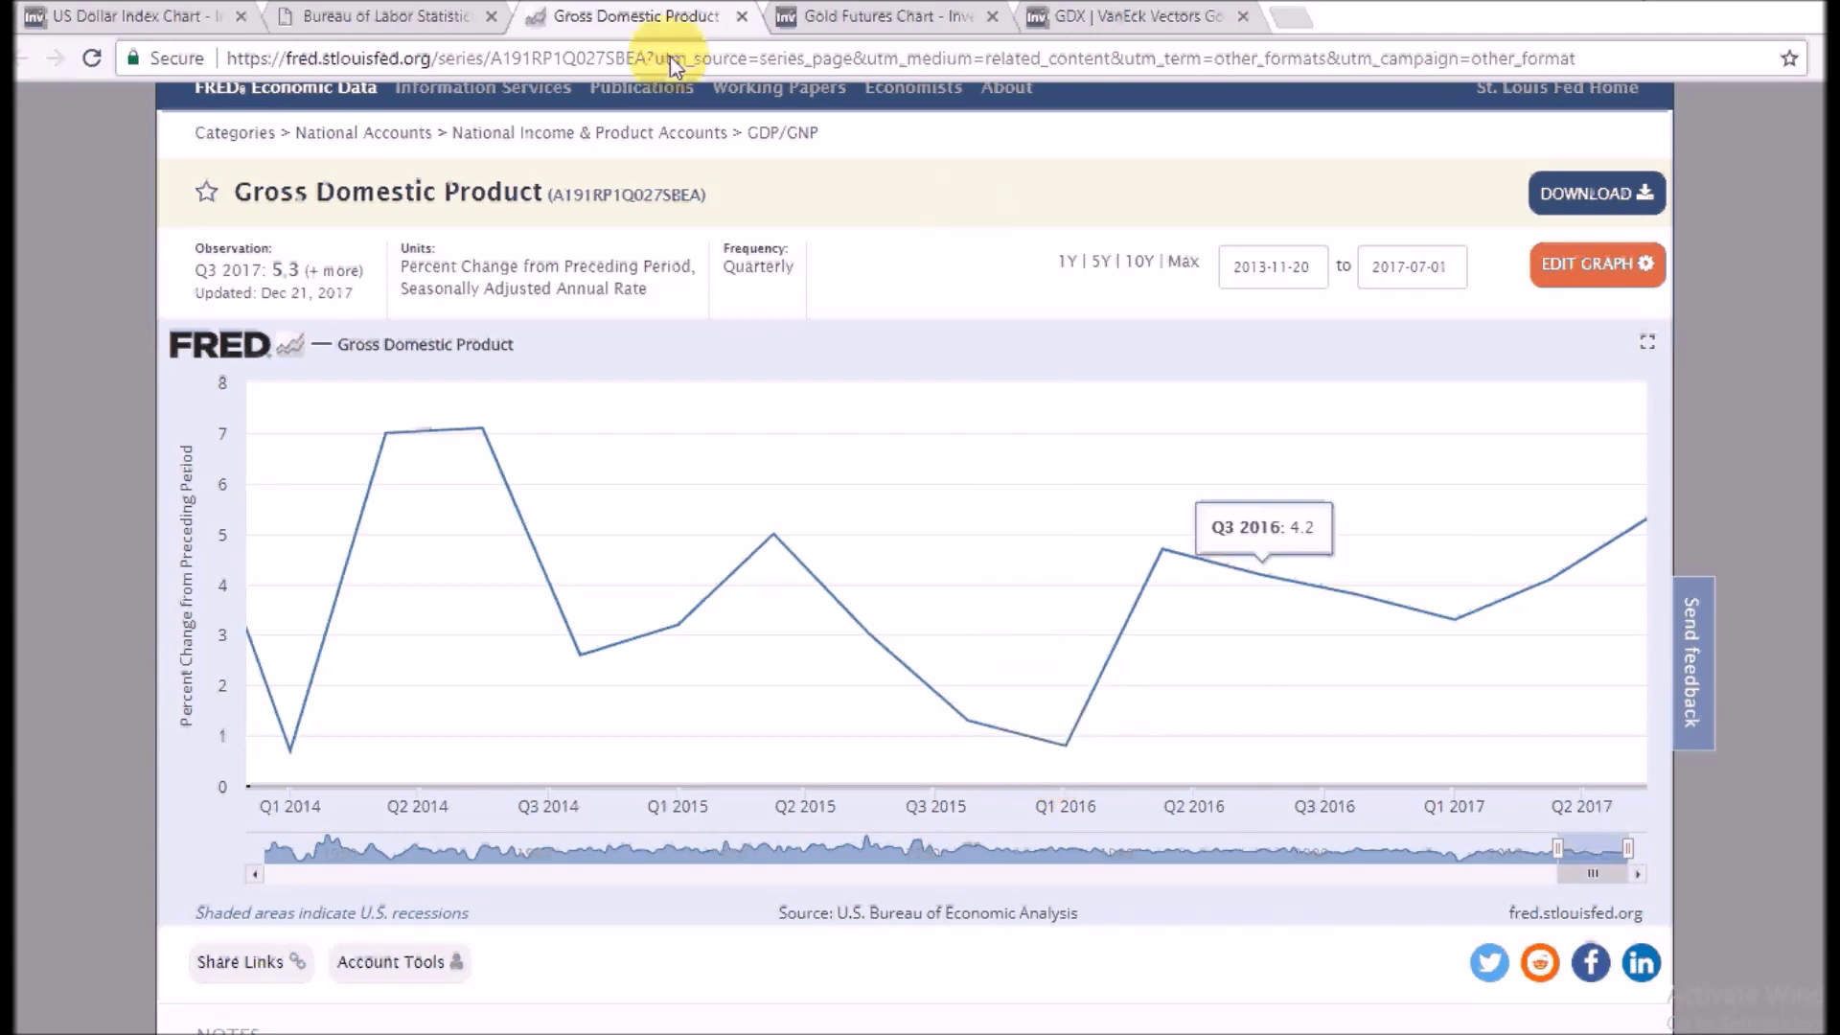
{"action": "left_click", "coordinate": [426, 21]}
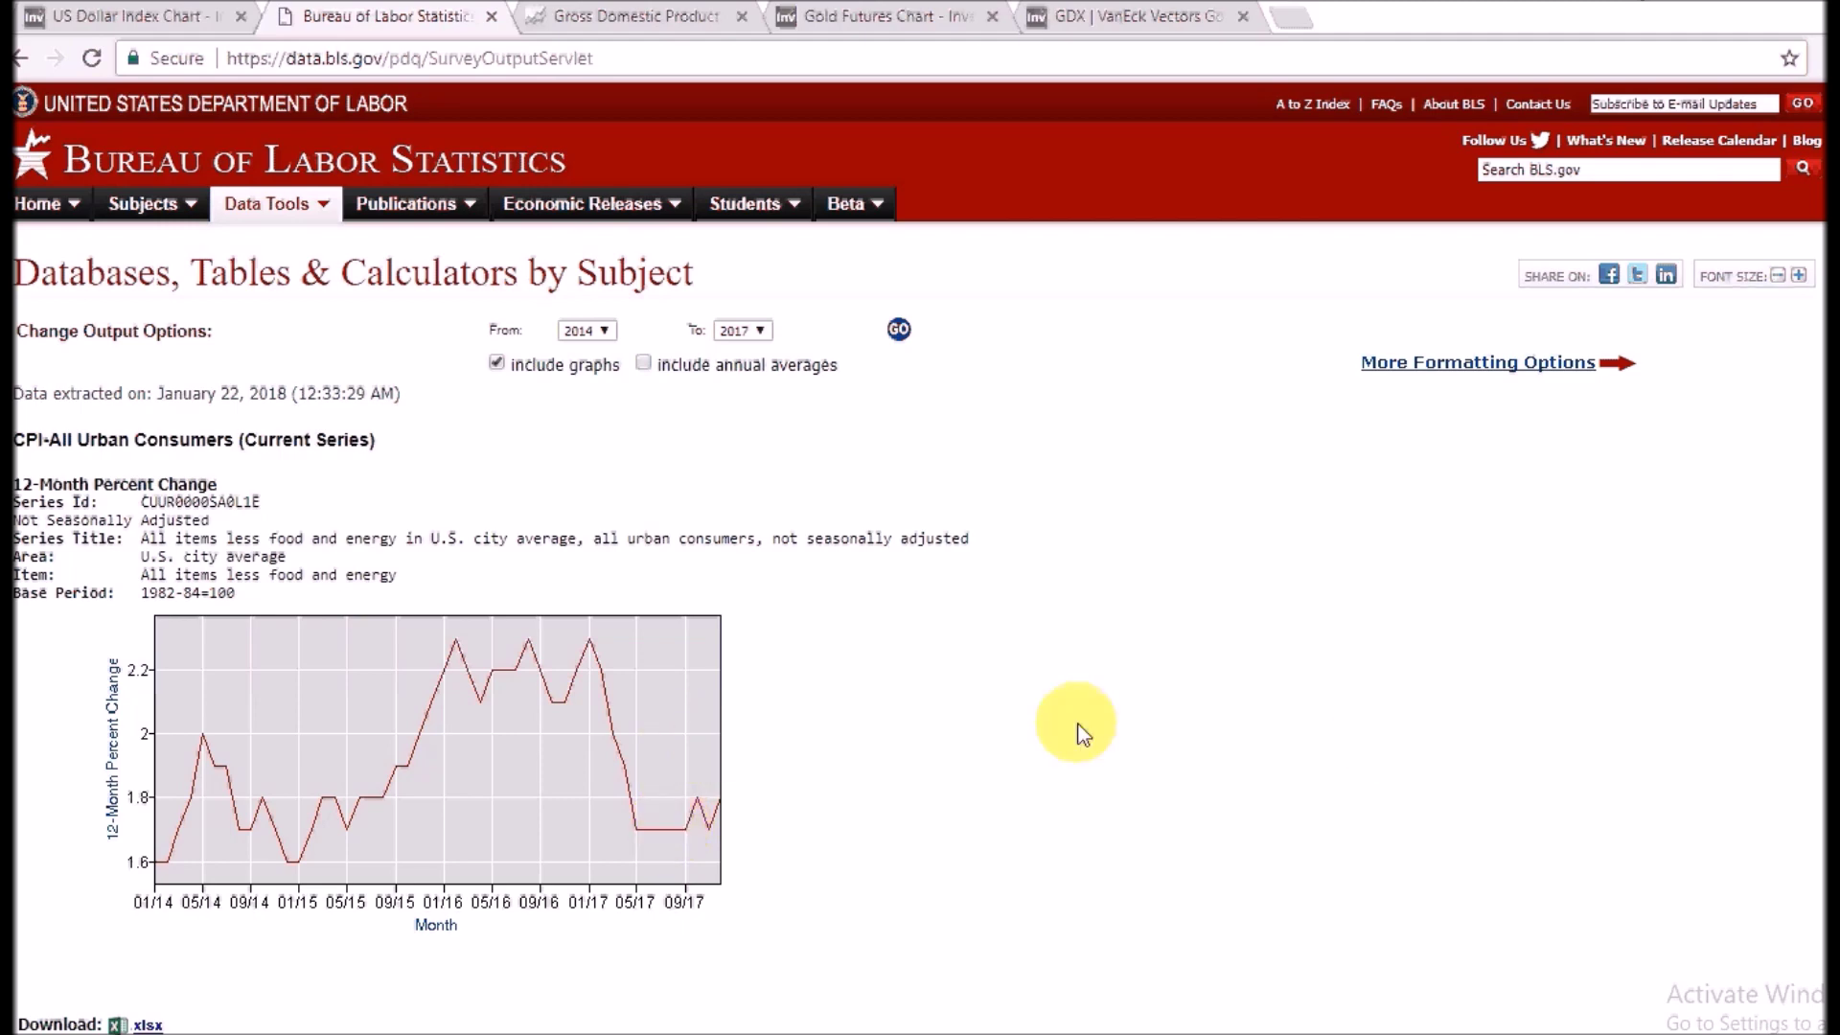
{"action": "left_click", "coordinate": [611, 32]}
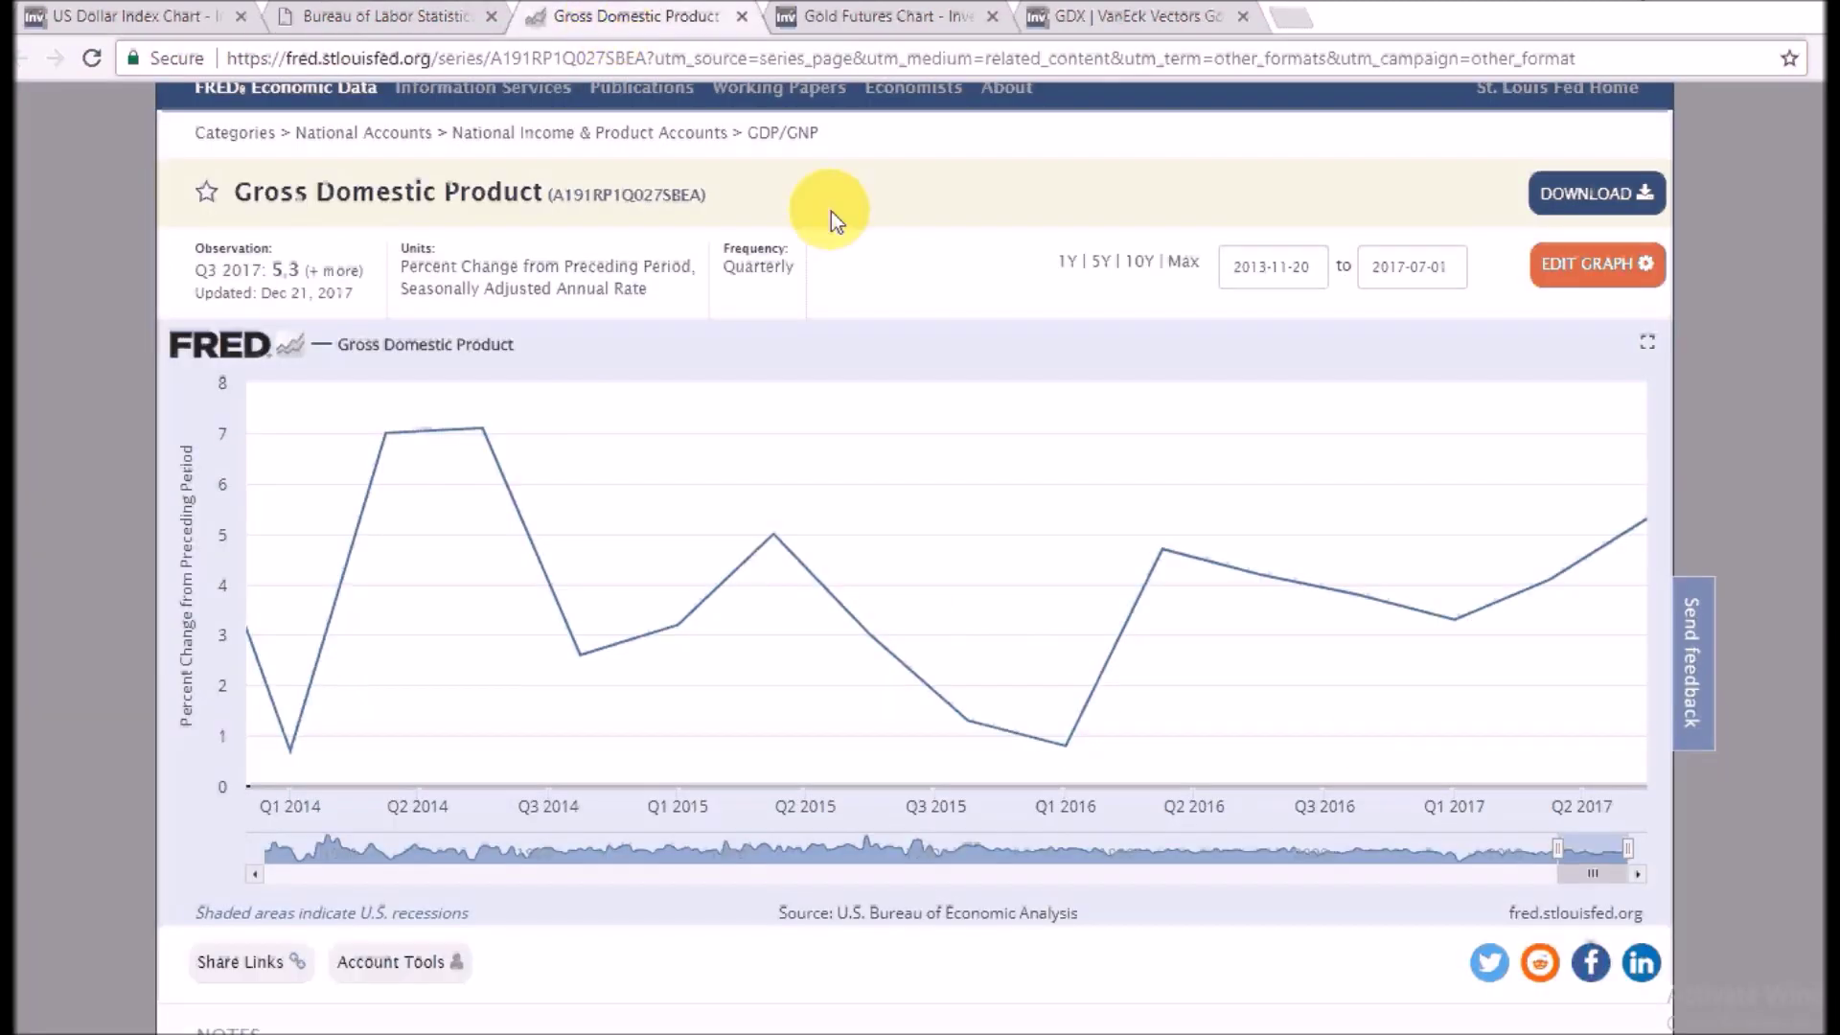
{"action": "mouse_move", "coordinate": [1179, 600]}
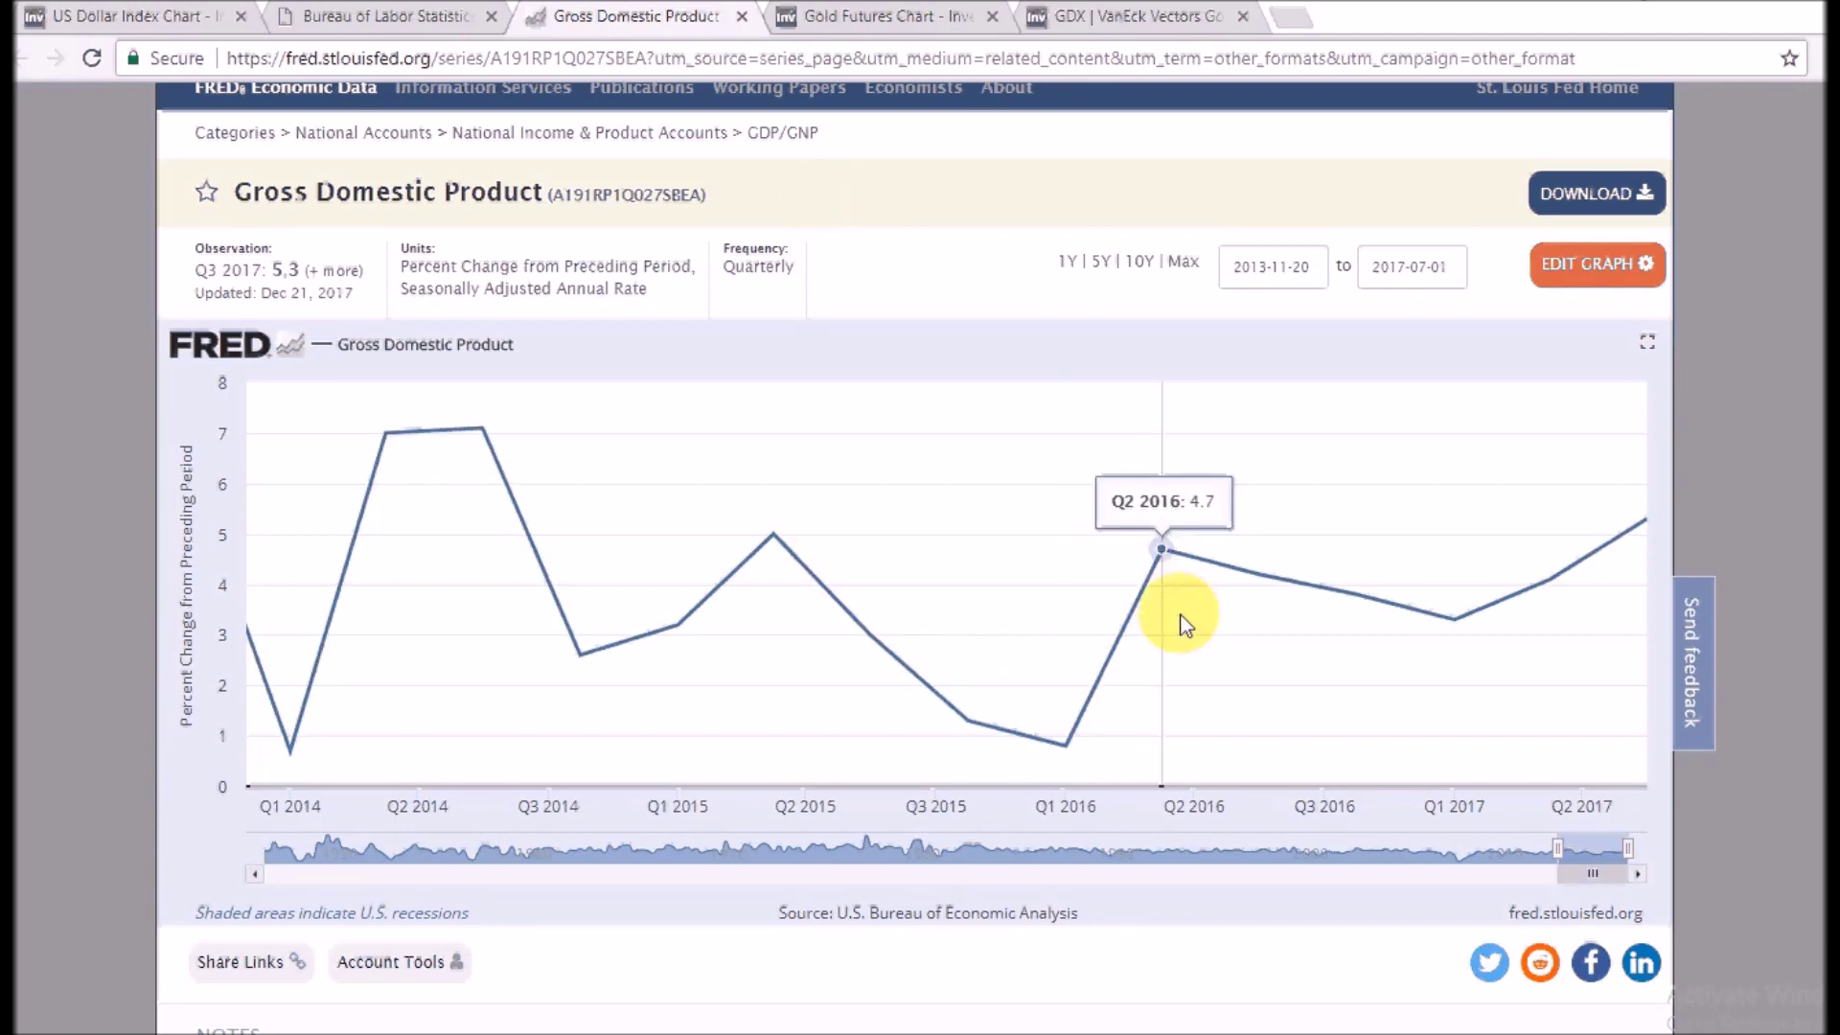
{"action": "mouse_move", "coordinate": [1618, 560]}
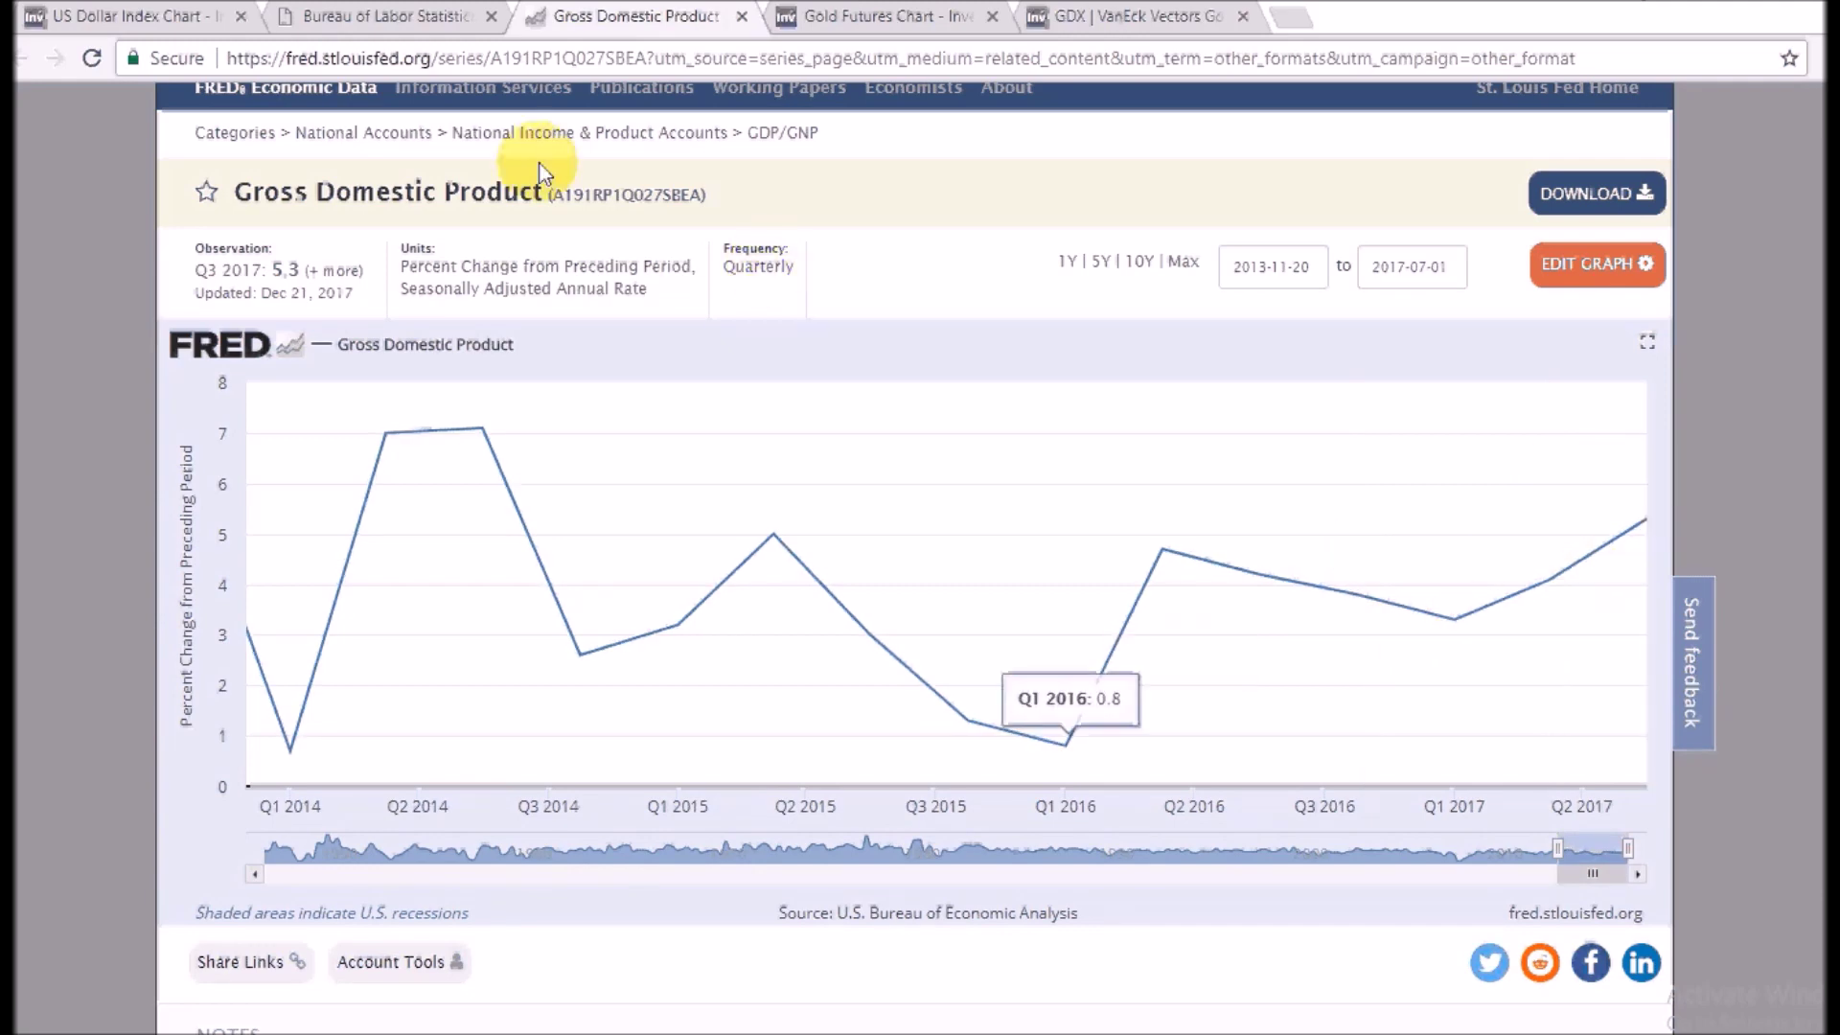
Step: Cross-check the core CPI graph with the 2016 US Dollar Index candles and the GDP graph around Q4 2015 to Q1 2016
{"action": "left_click", "coordinate": [401, 21]}
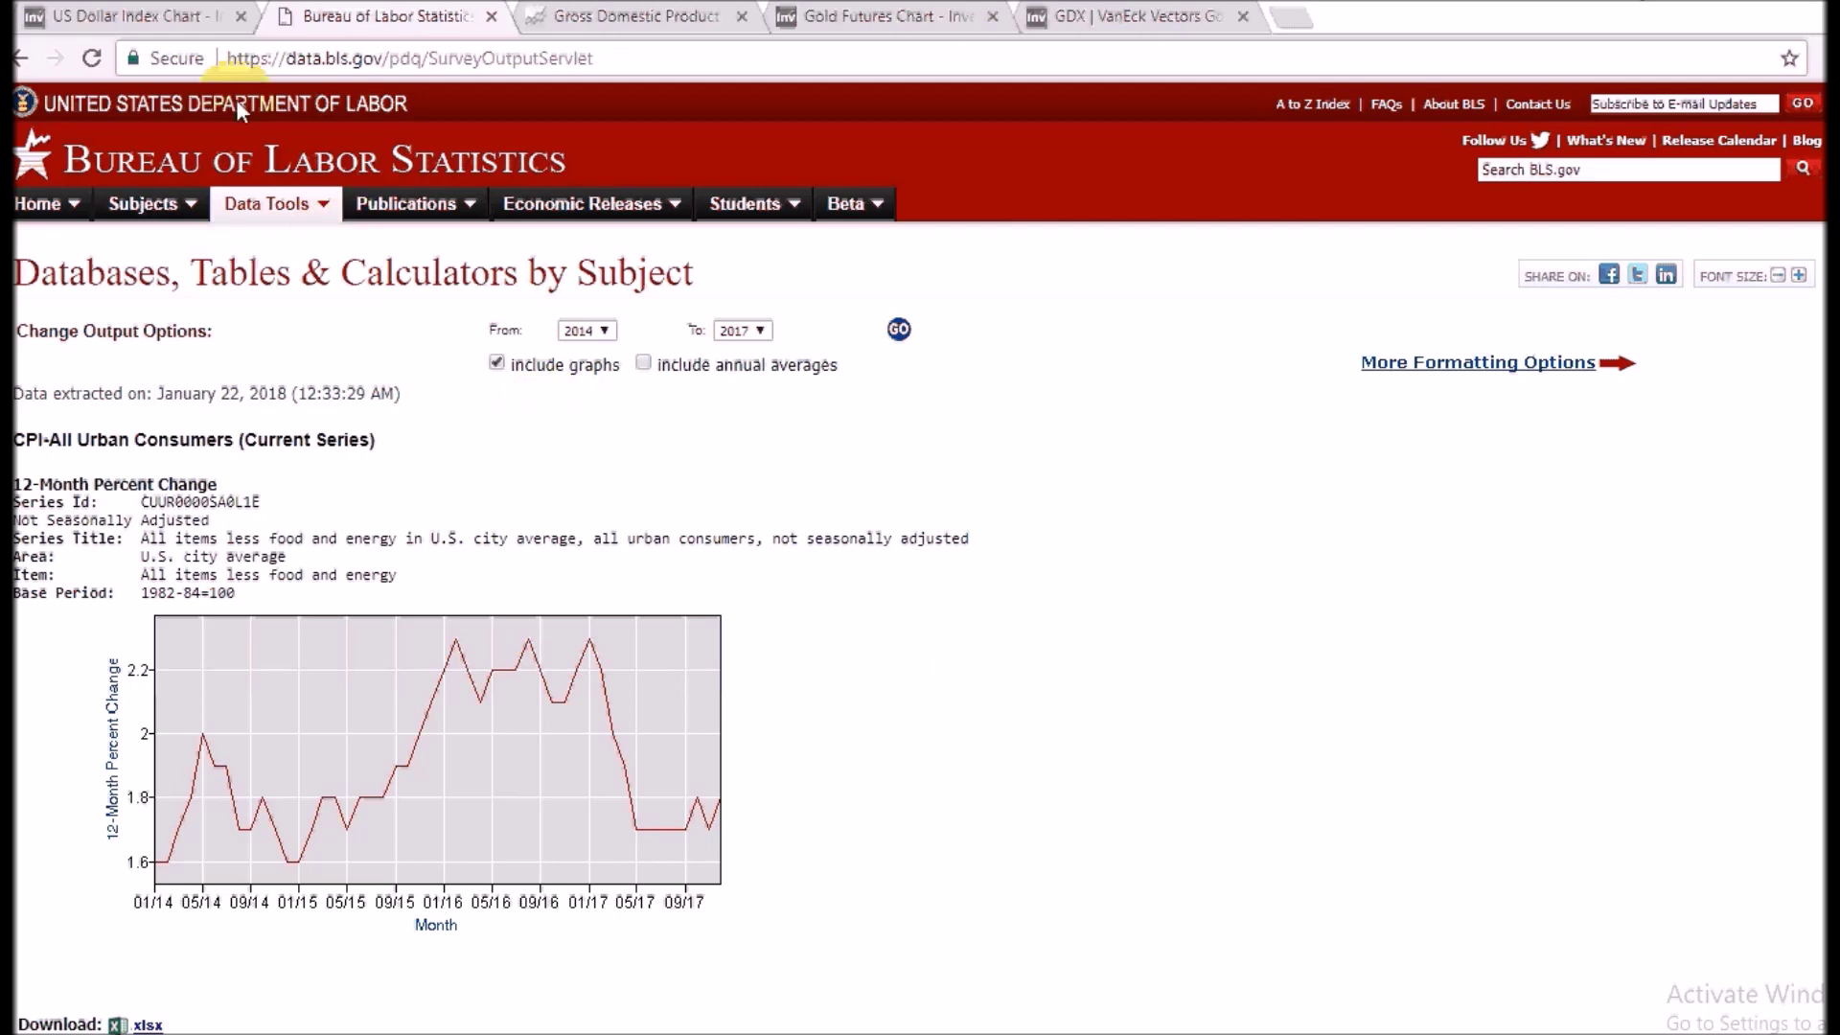
{"action": "left_click", "coordinate": [182, 15]}
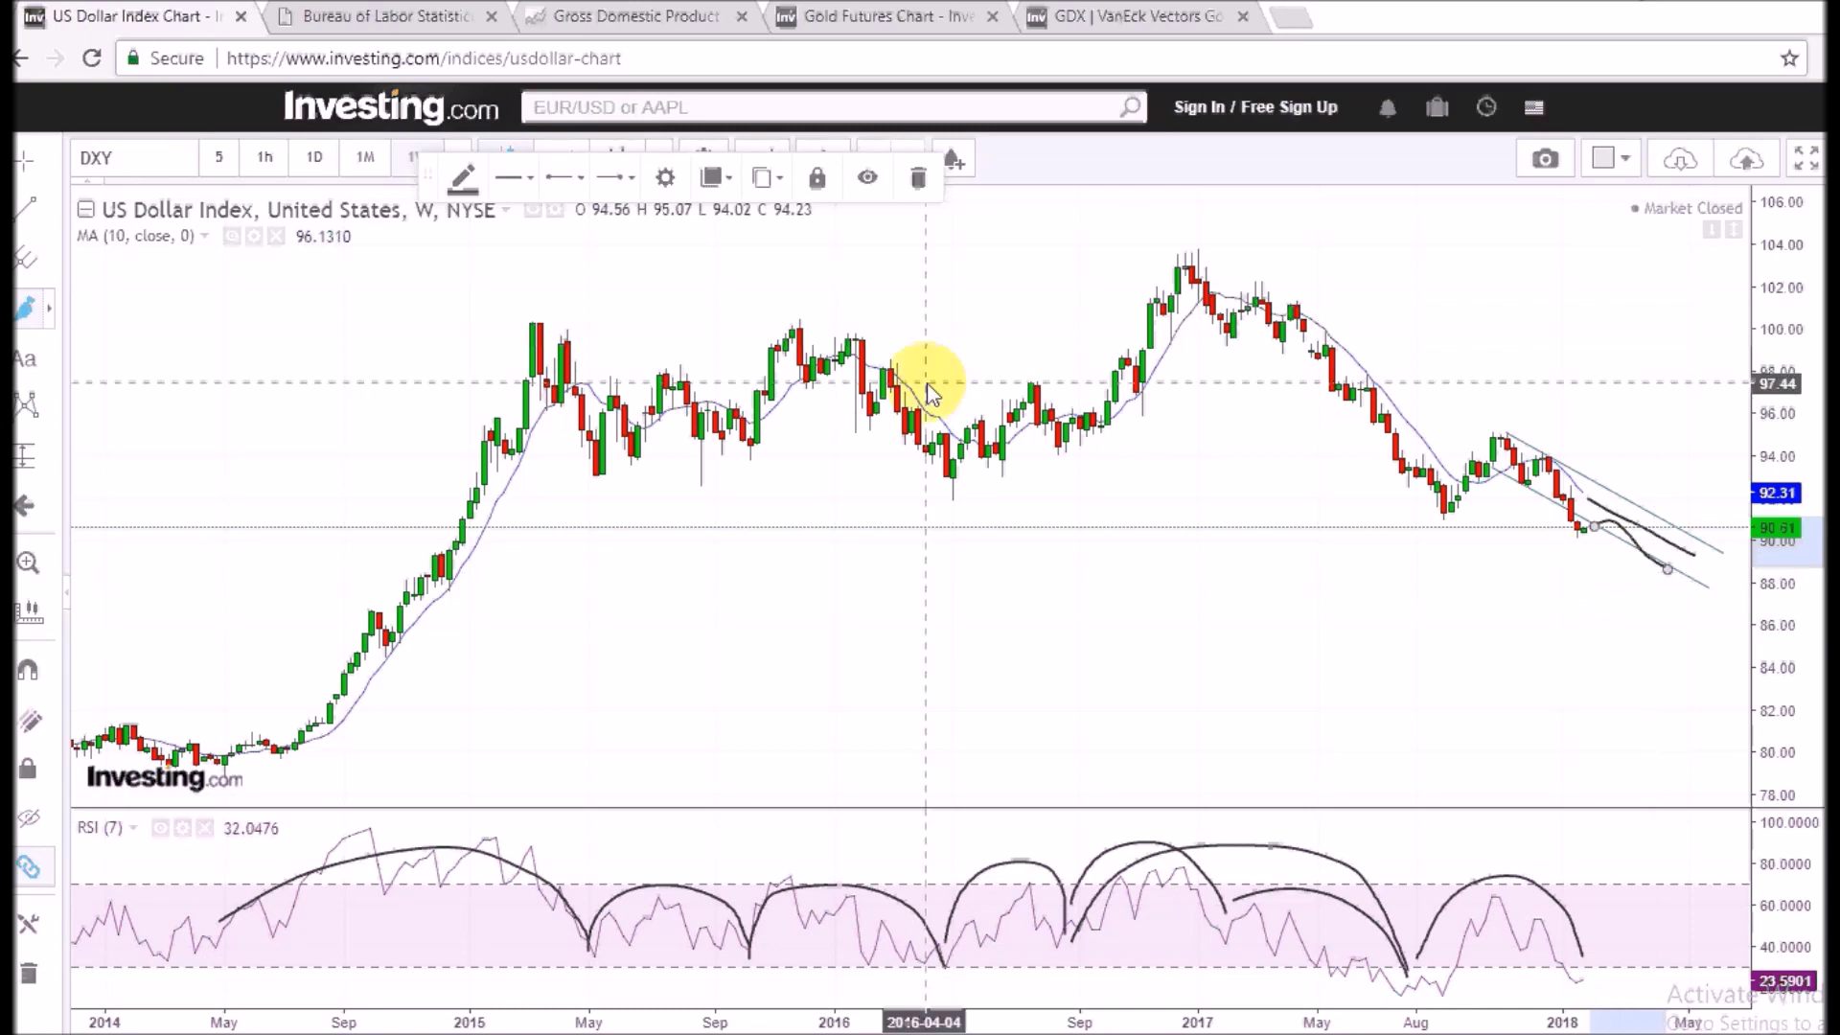
{"action": "left_click", "coordinate": [402, 31]}
{"action": "left_click", "coordinate": [581, 29]}
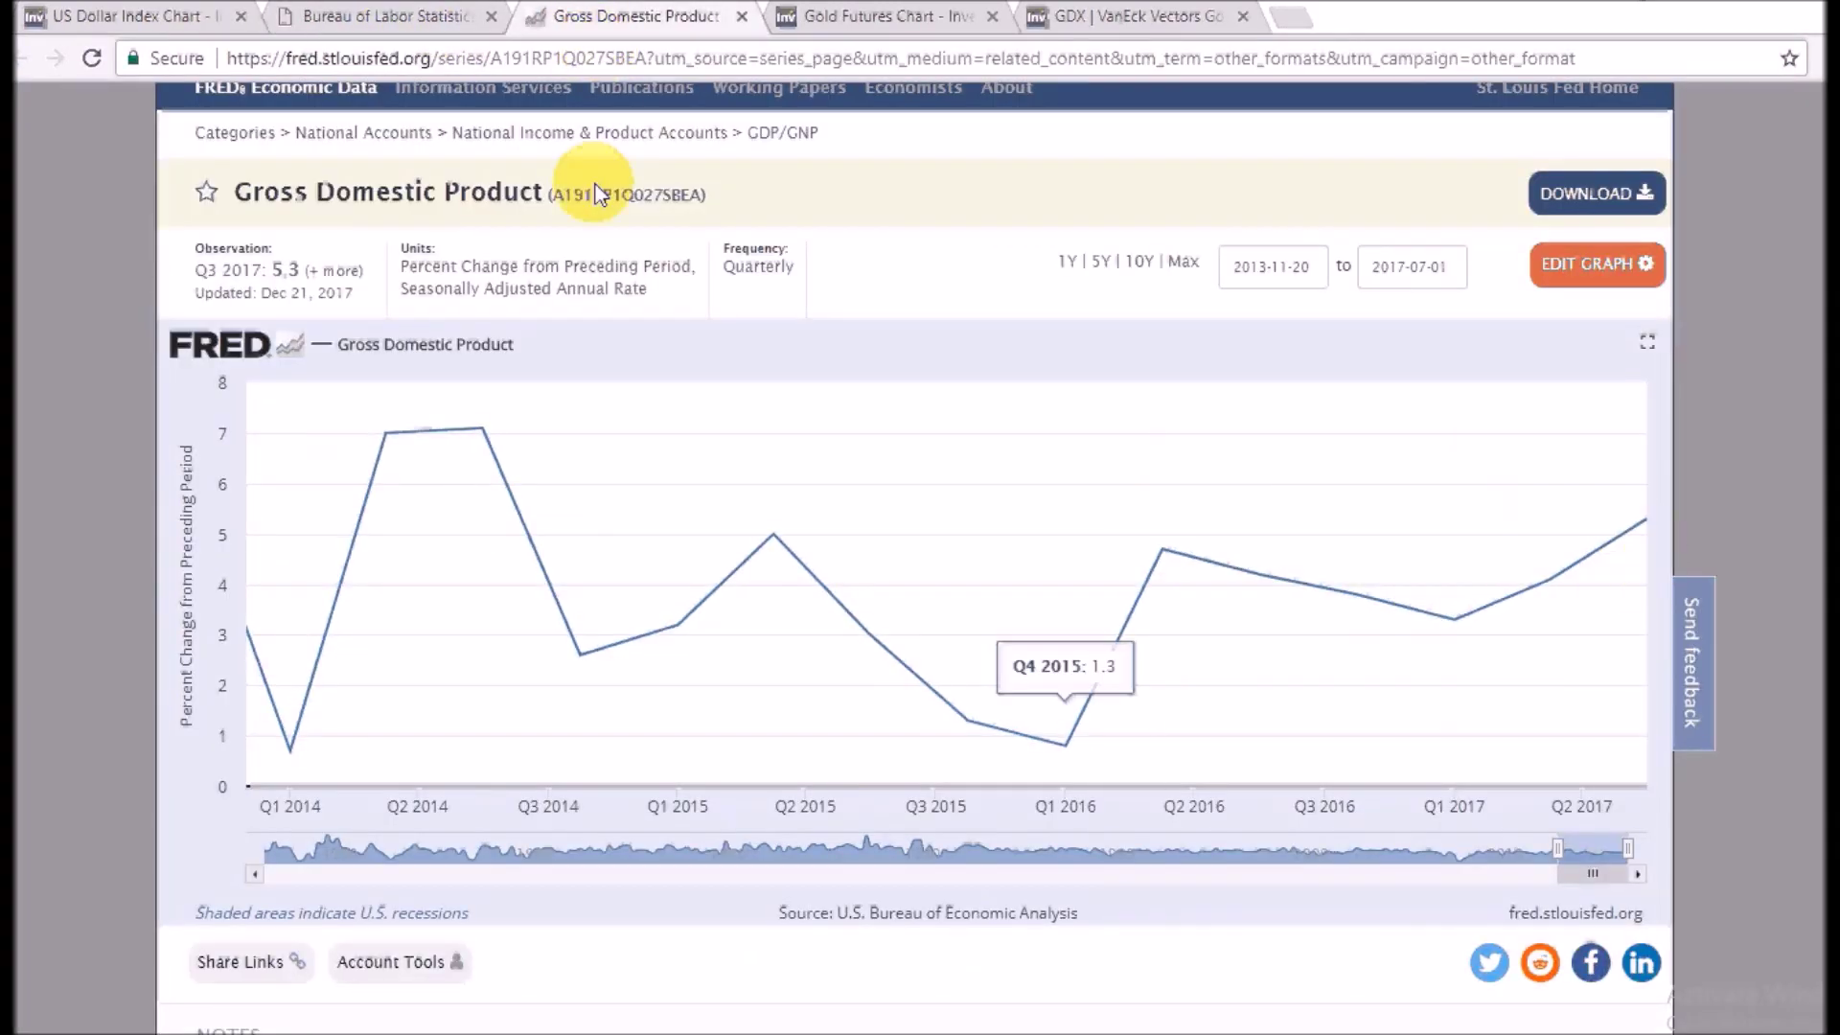
{"action": "left_click", "coordinate": [388, 18]}
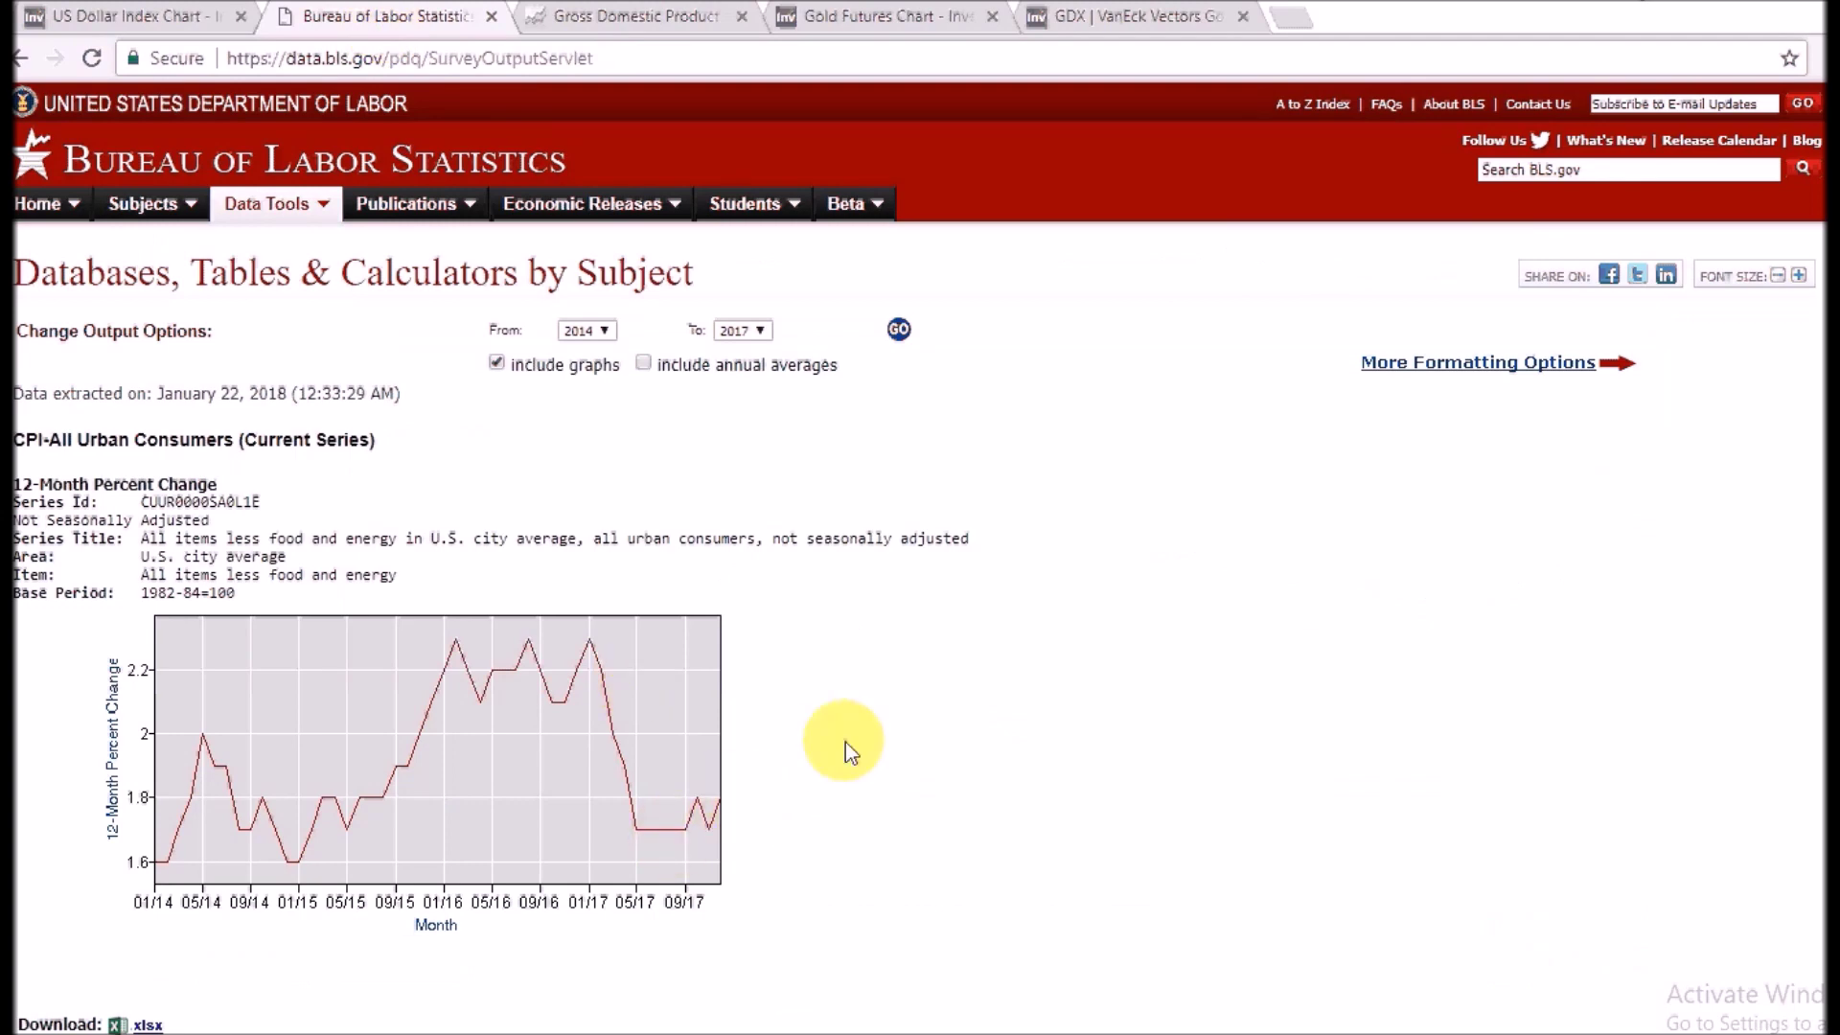
Step: Open the weekly Gold Futures chart and shift its candles back to leave empty space after January 2018
{"action": "left_click", "coordinate": [878, 19]}
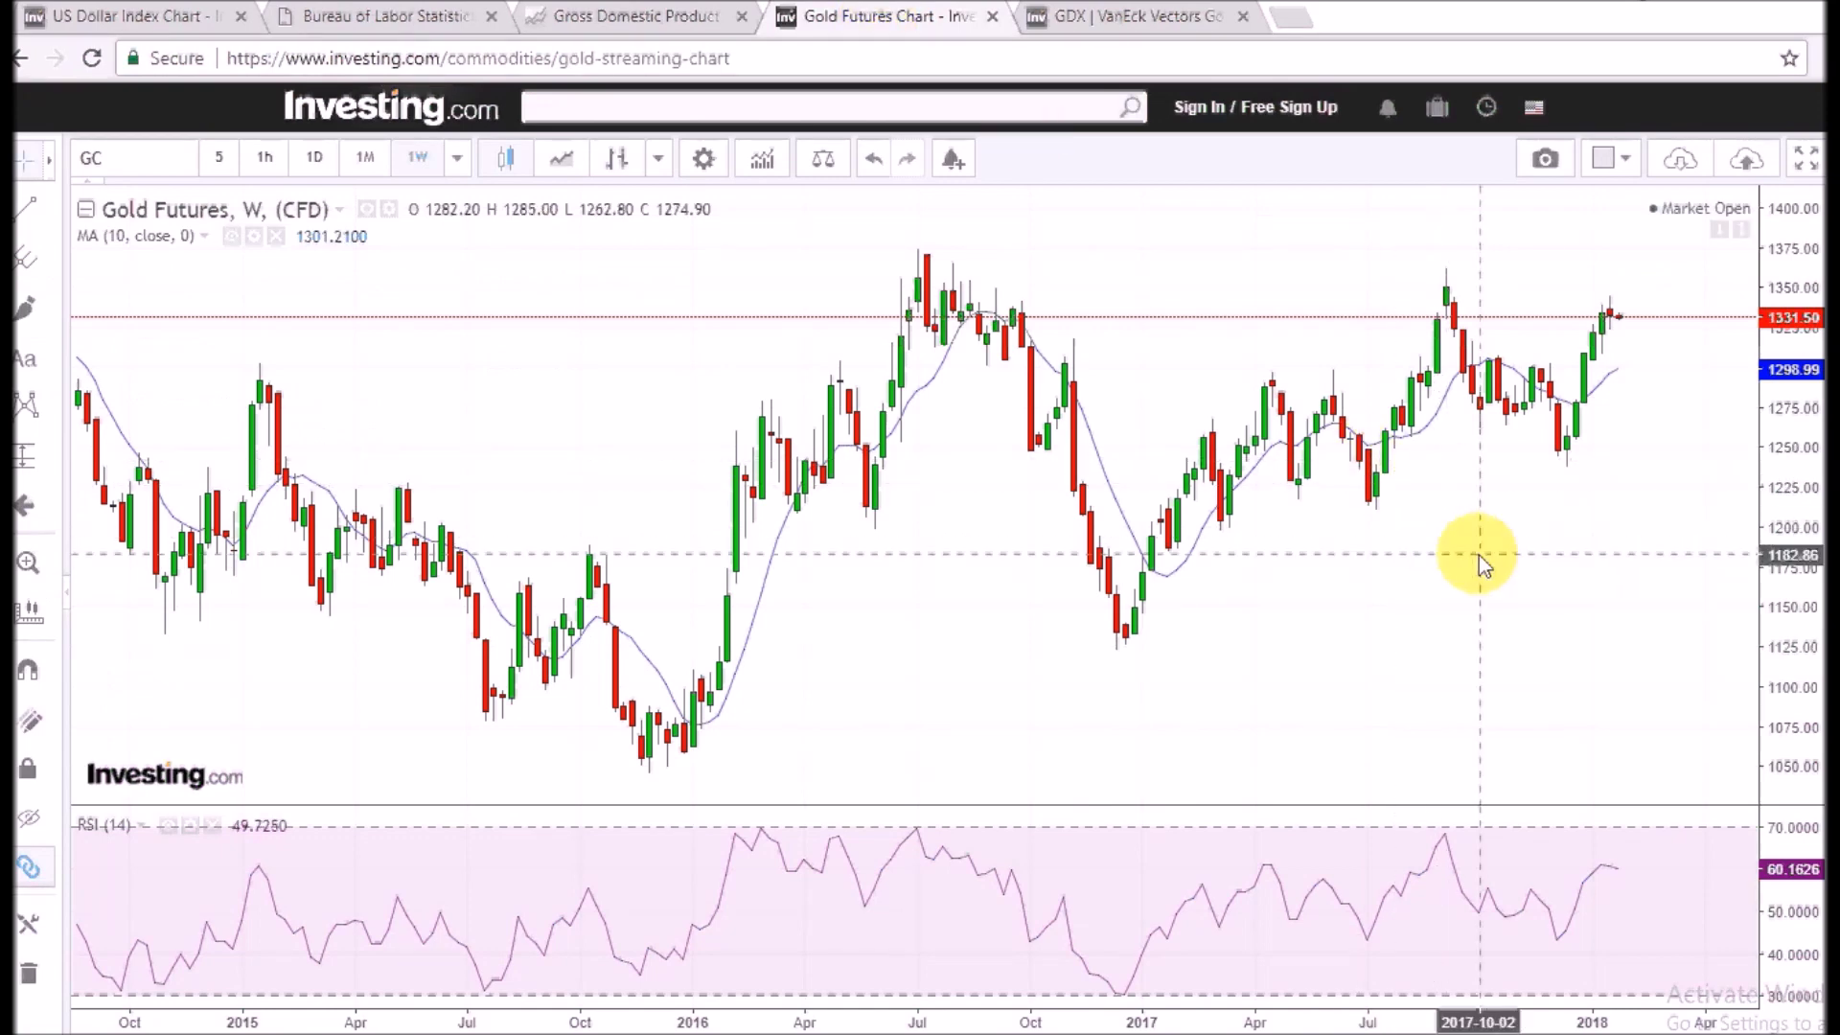
{"action": "left_click_drag", "start_coordinate": [1474, 595], "coordinate": [1252, 636]}
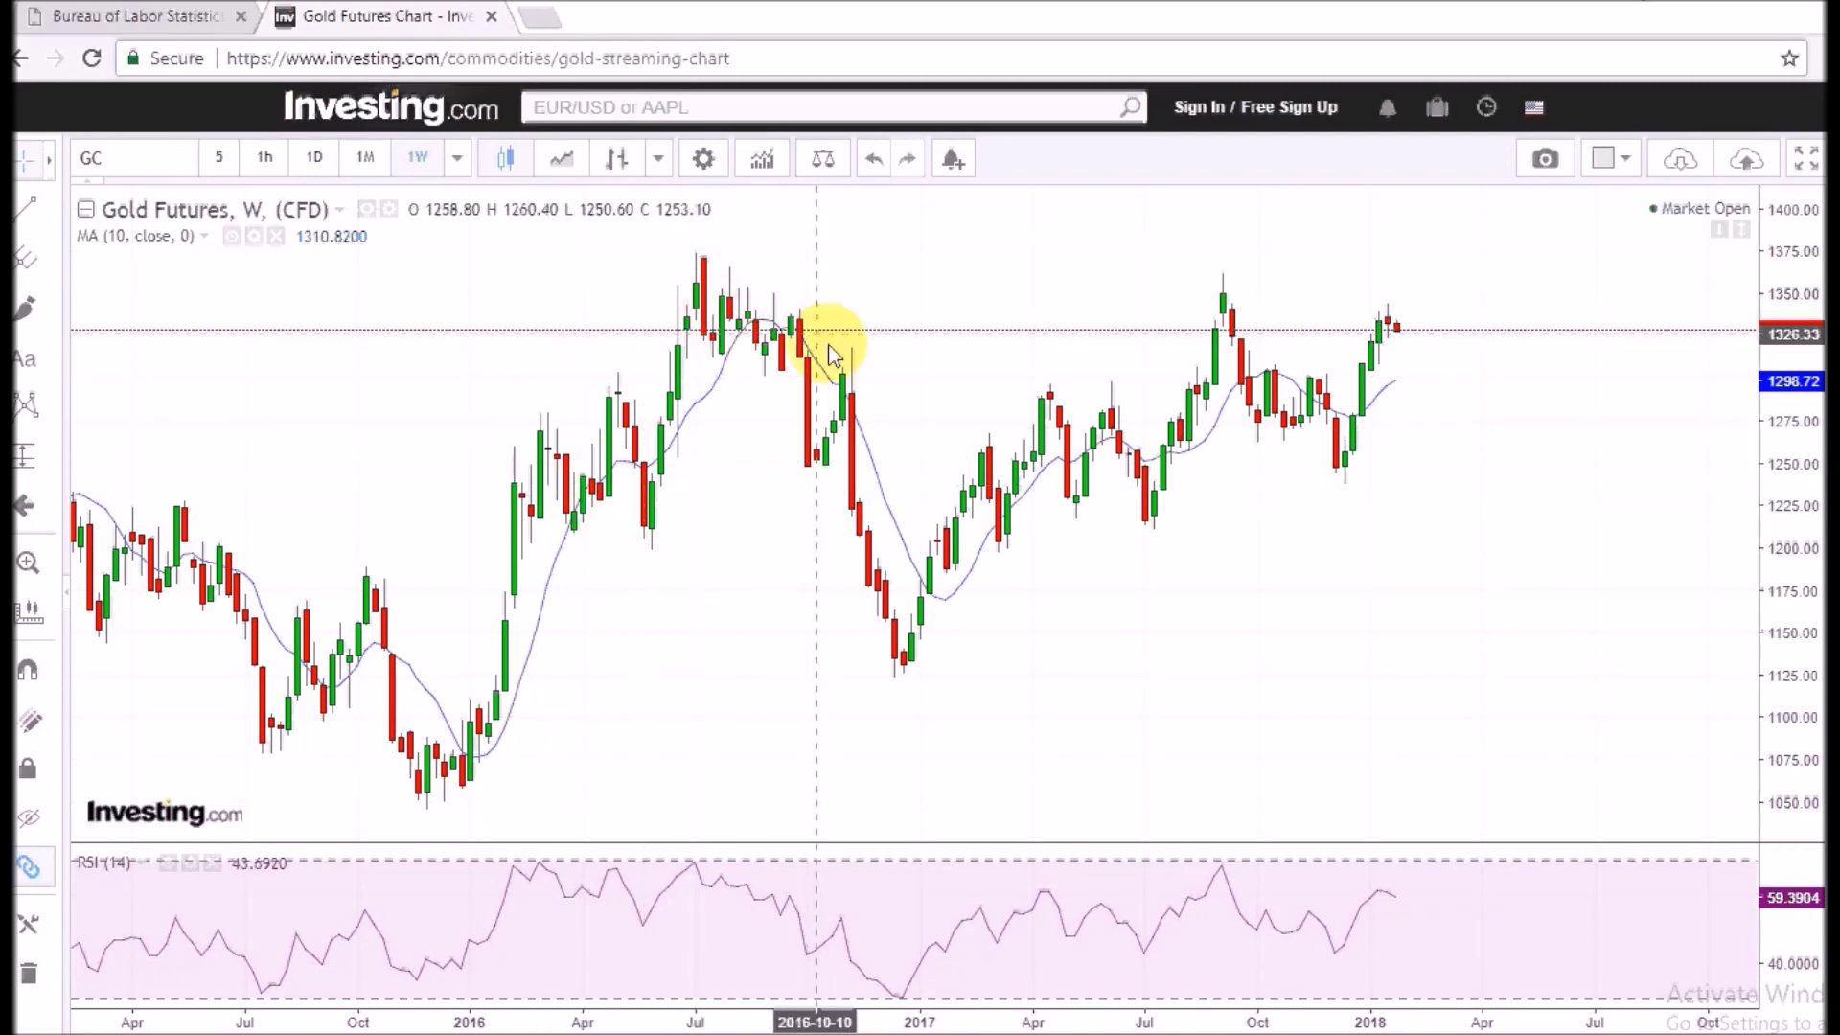
{"action": "left_click", "coordinate": [173, 26]}
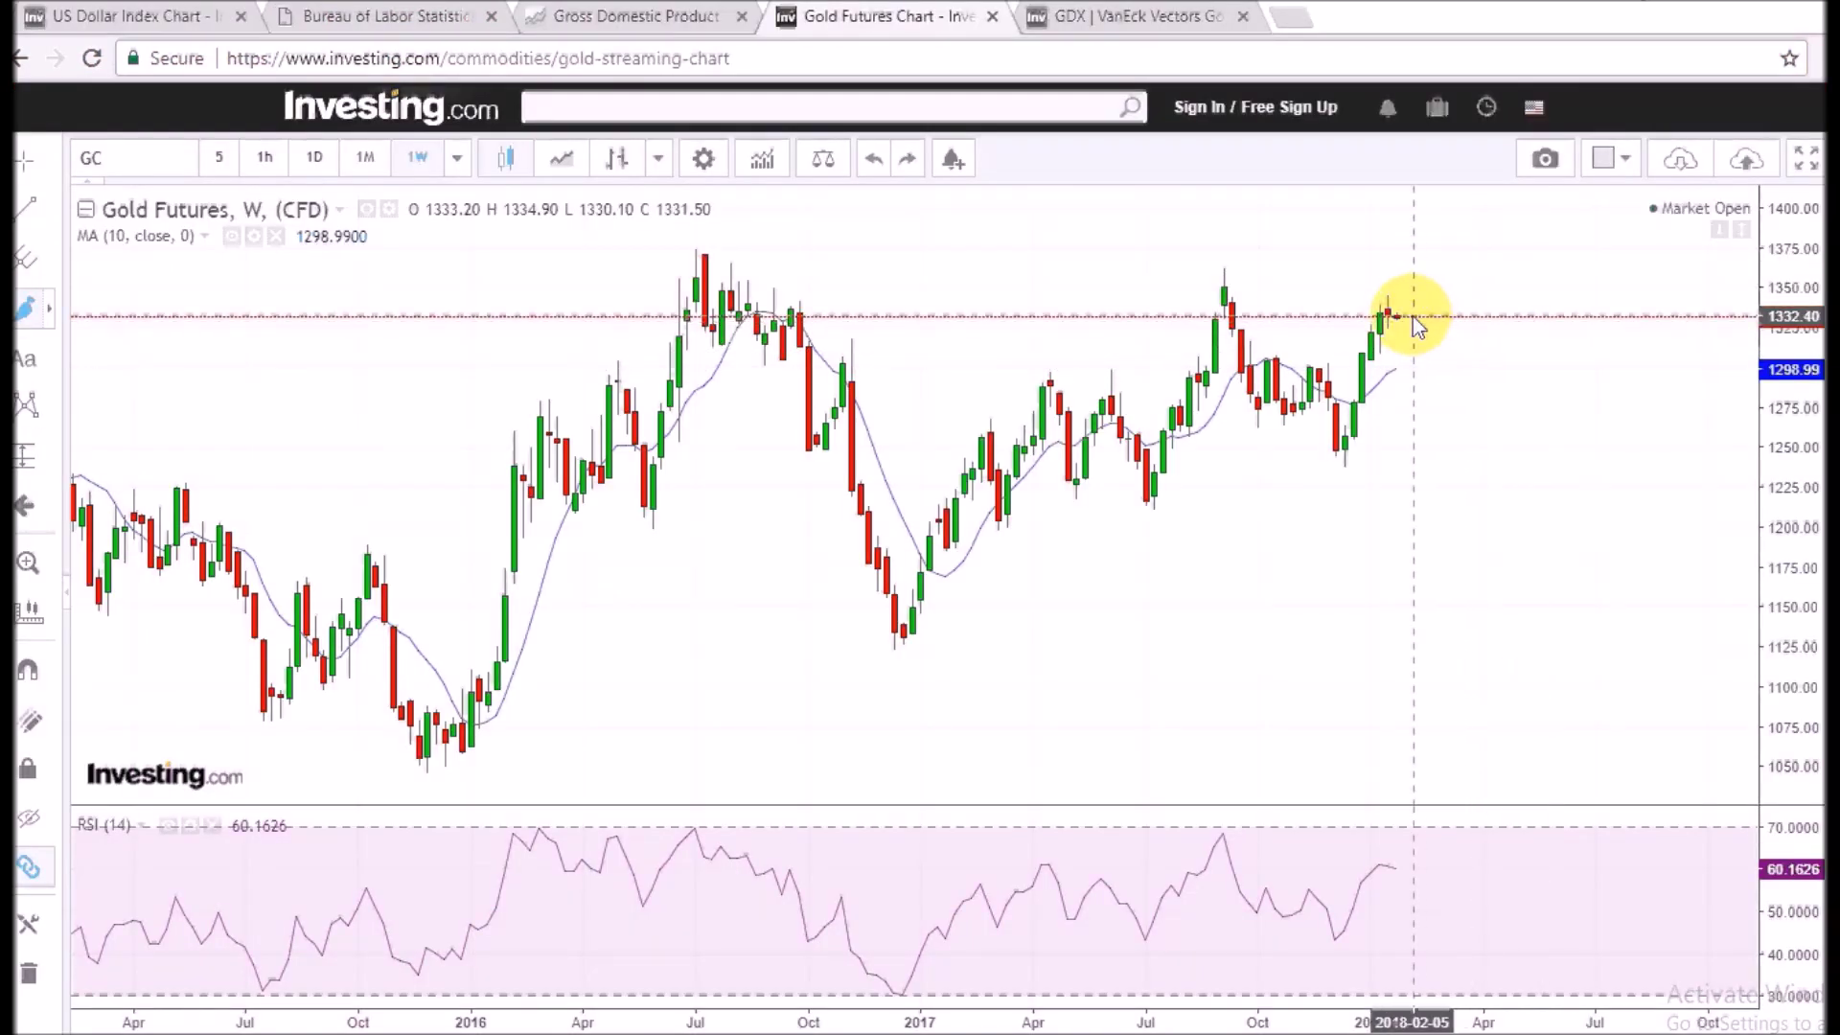
{"action": "left_click_drag", "start_coordinate": [1411, 318], "coordinate": [1452, 247]}
{"action": "left_click_drag", "start_coordinate": [1452, 245], "coordinate": [1483, 209]}
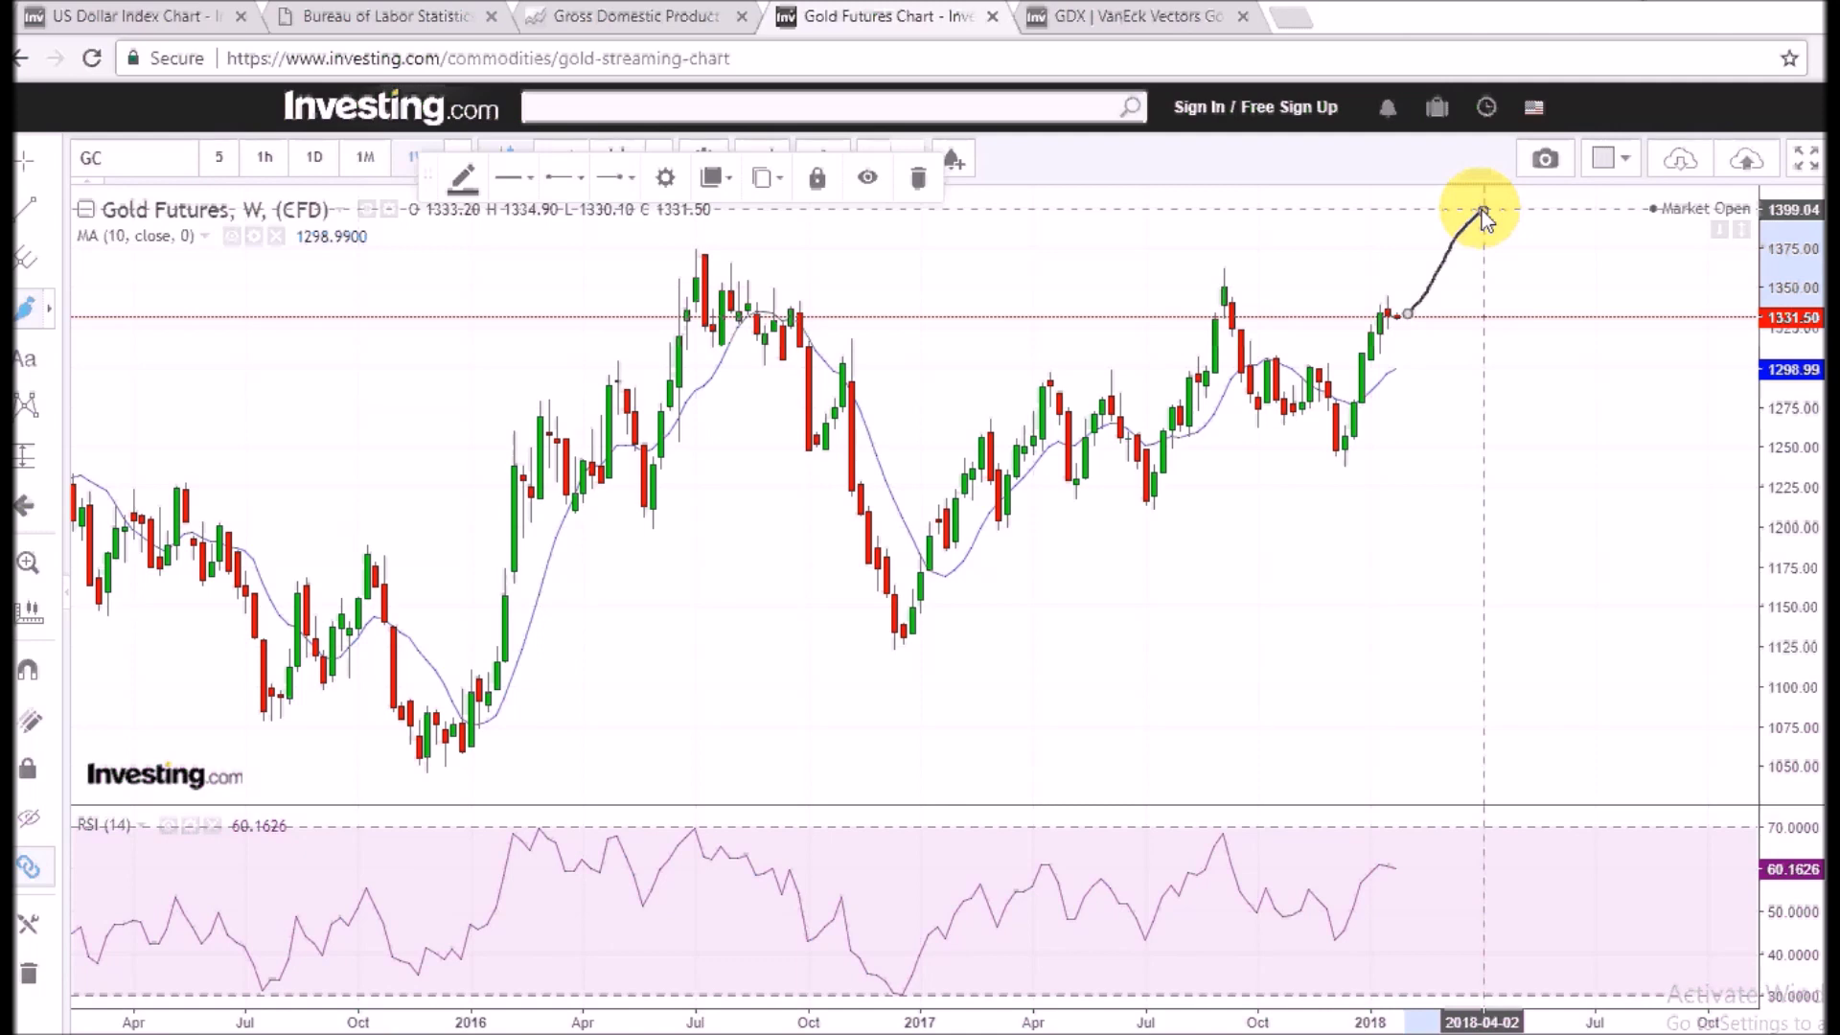
{"action": "key", "text": "Delete"}
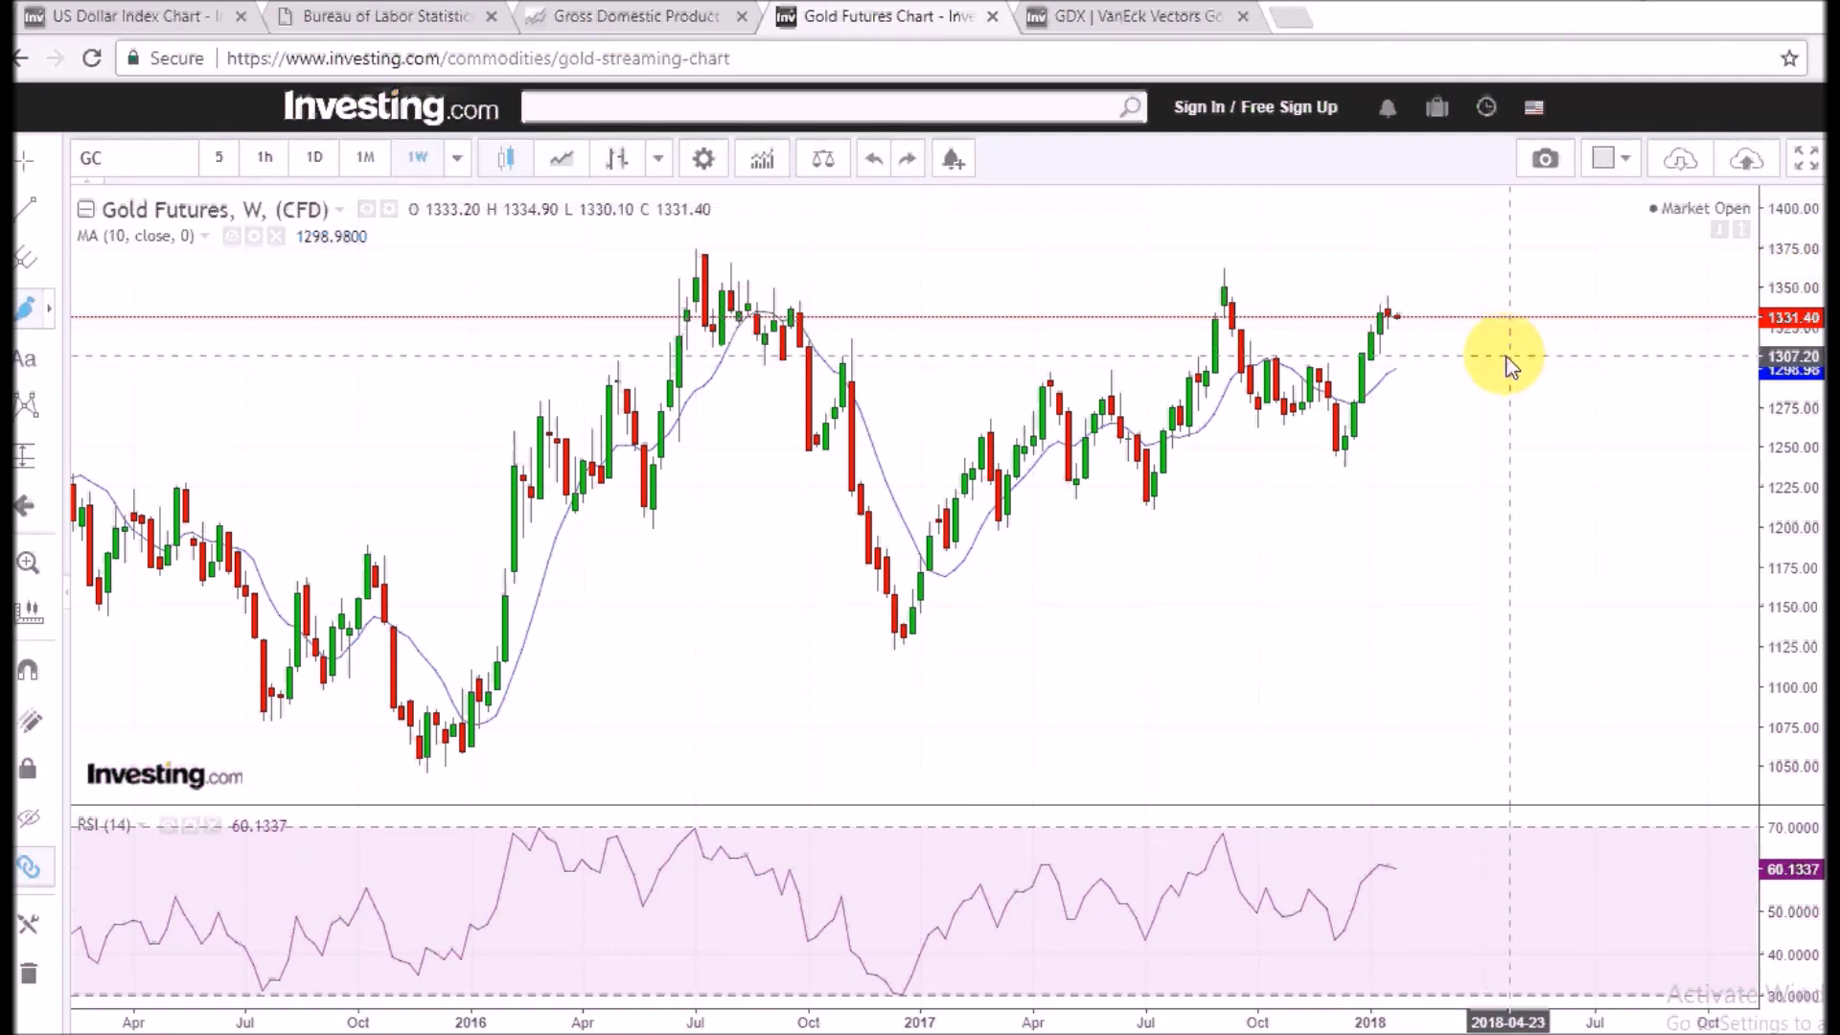
Step: Brush a projected small dip and a rise to about 1395 after gold's last candle, and check the US Dollar Index chart
{"action": "left_click_drag", "start_coordinate": [1416, 310], "coordinate": [1473, 219]}
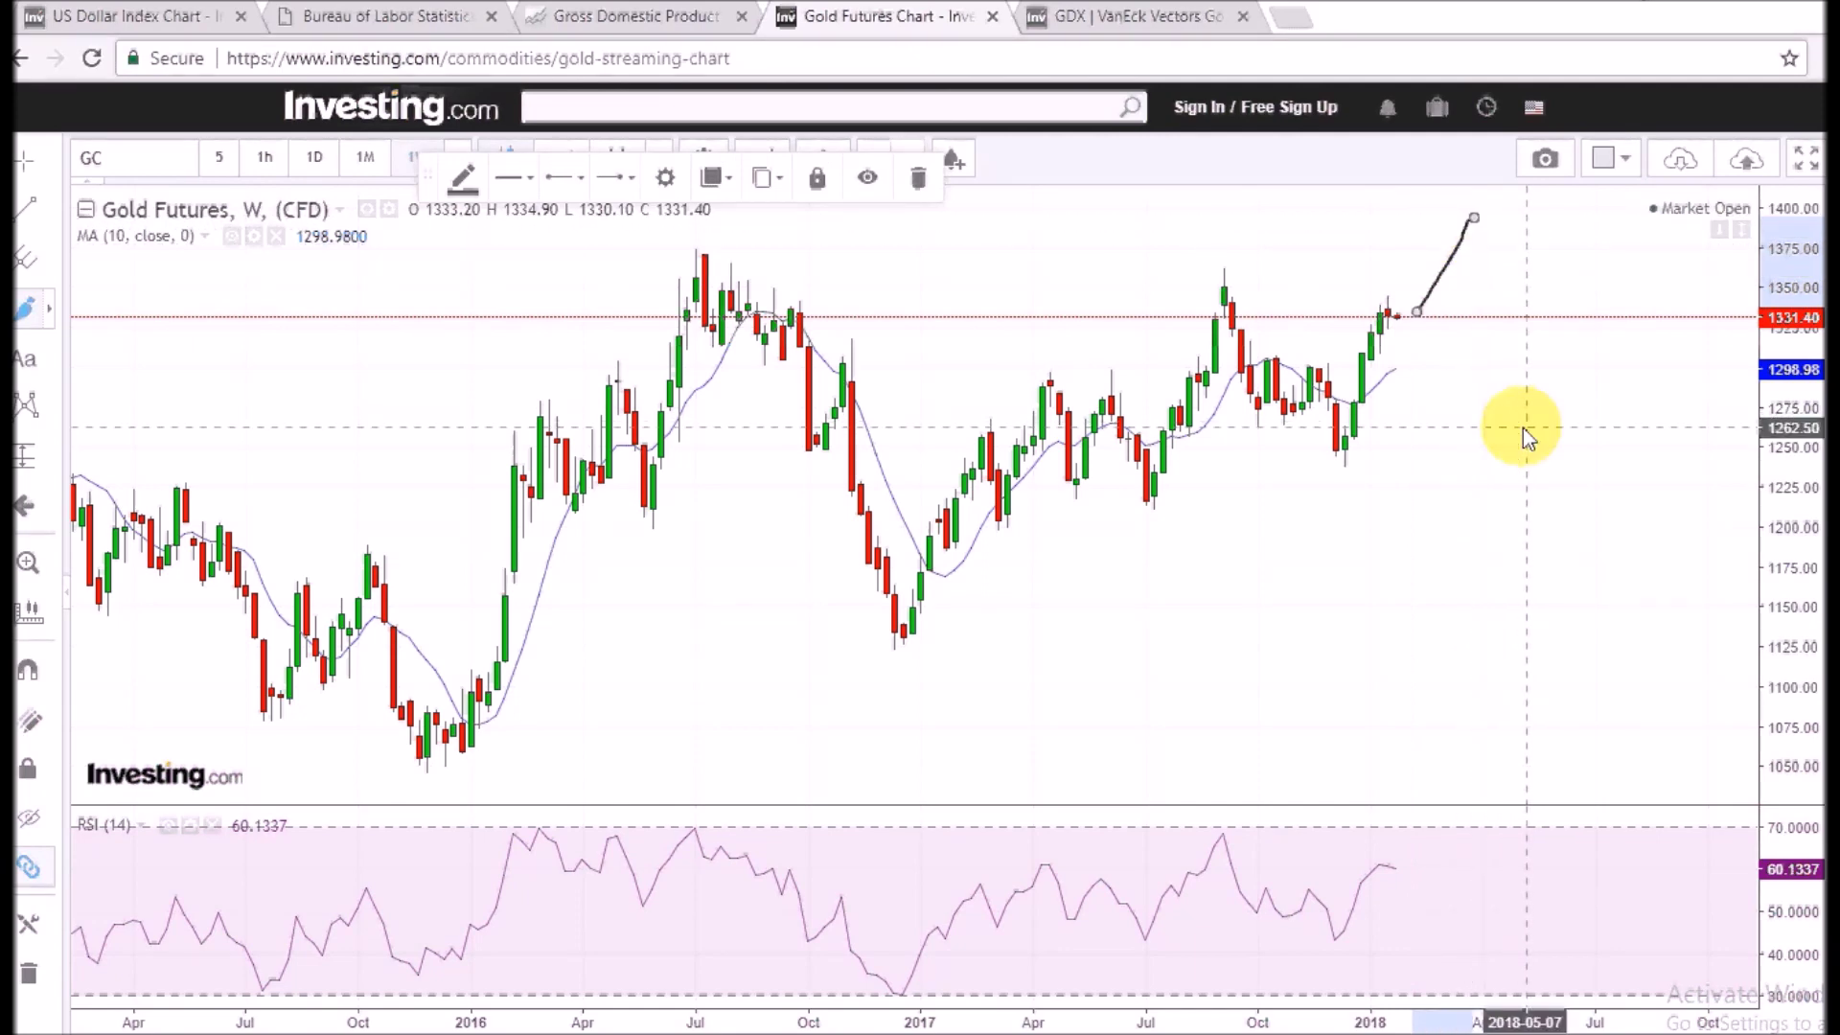
{"action": "left_click", "coordinate": [1400, 314]}
{"action": "mouse_move", "coordinate": [1400, 316]}
{"action": "left_mouse_down"}
{"action": "mouse_move", "coordinate": [1408, 346]}
{"action": "mouse_move", "coordinate": [1414, 314]}
{"action": "left_mouse_up"}
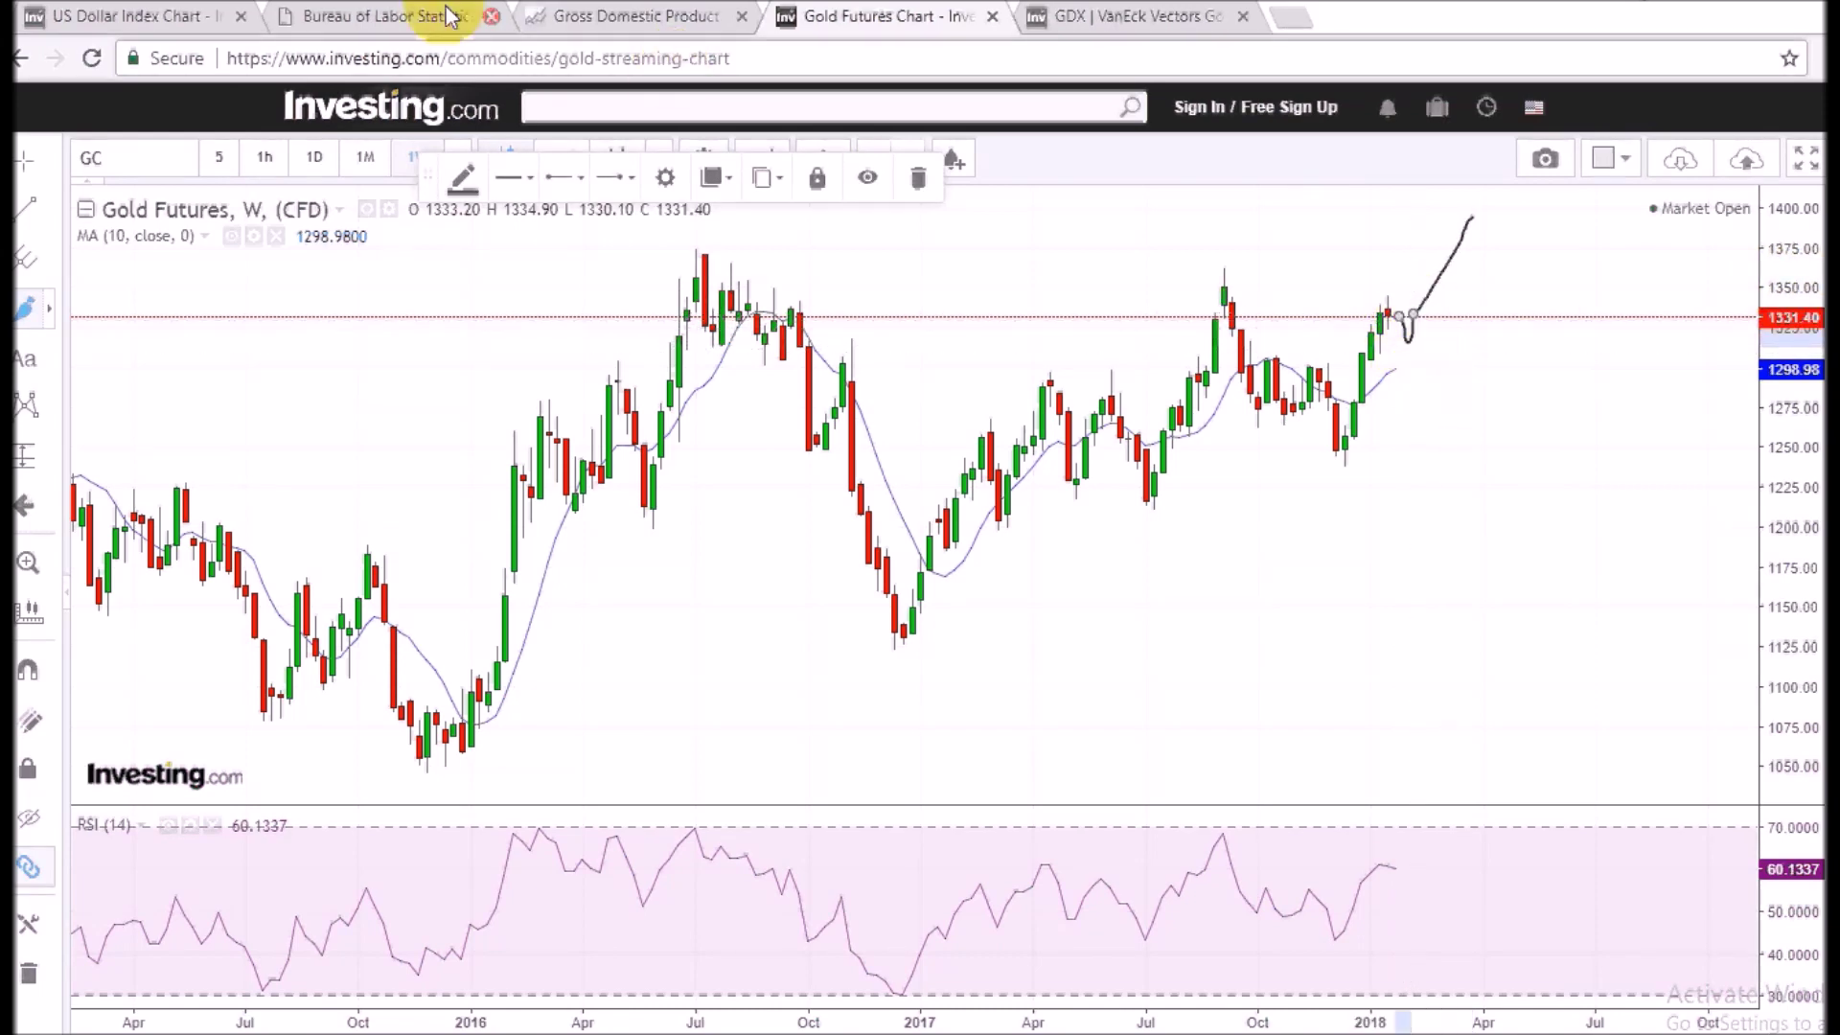
{"action": "left_click", "coordinate": [145, 17]}
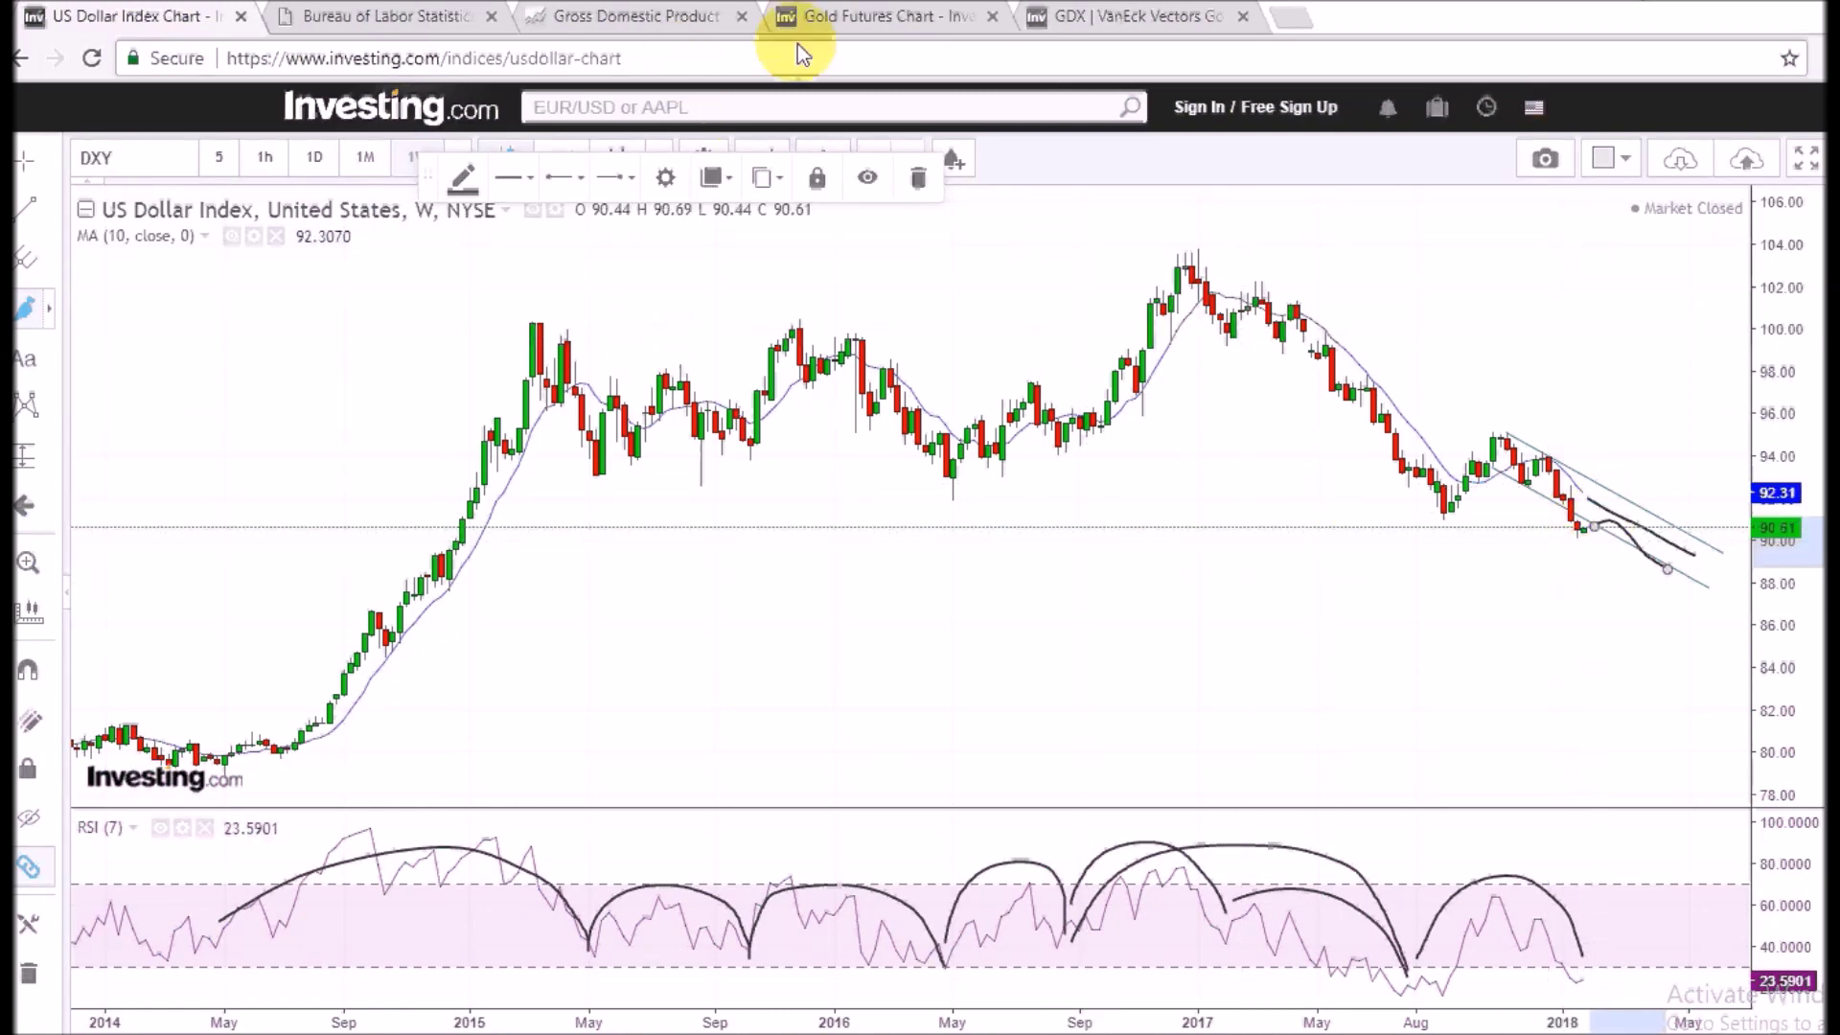
Step: Return to the Gold Futures chart and brush the 2016 rally from about 1050 in December 2015 to about 1371 in August 2016
{"action": "left_click", "coordinate": [915, 18]}
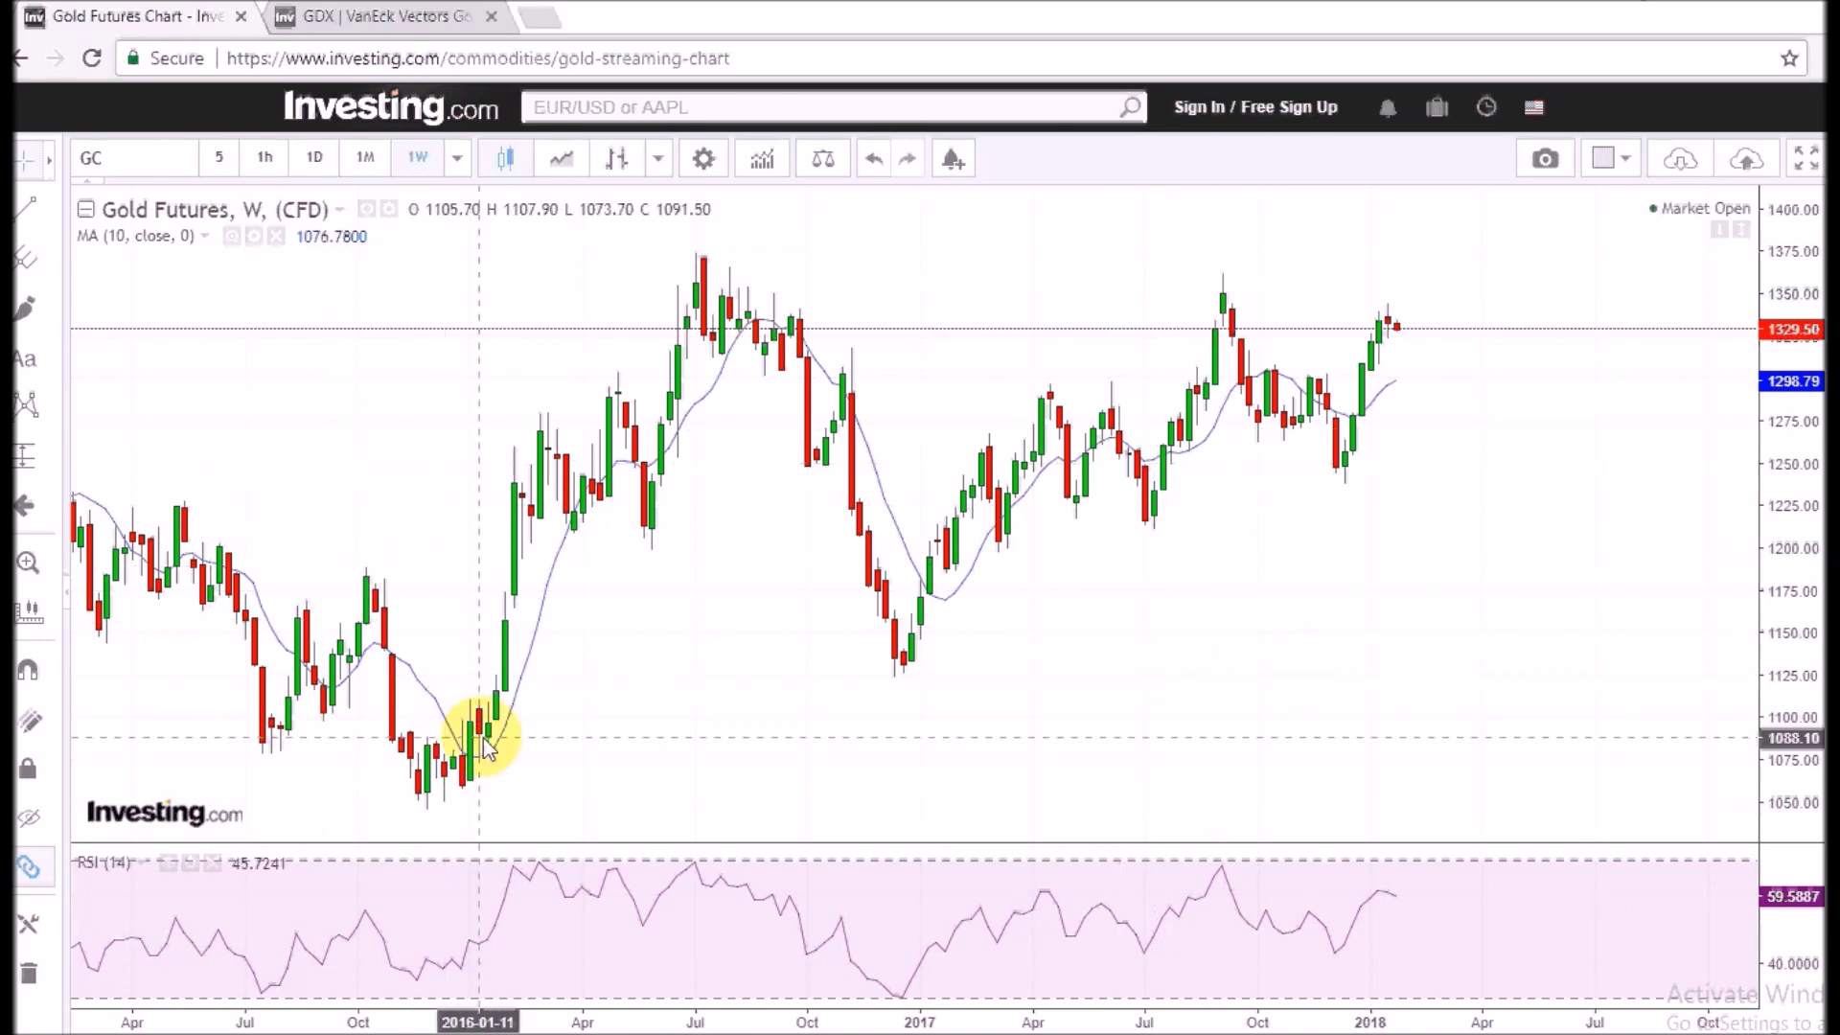
{"action": "left_click", "coordinate": [26, 307]}
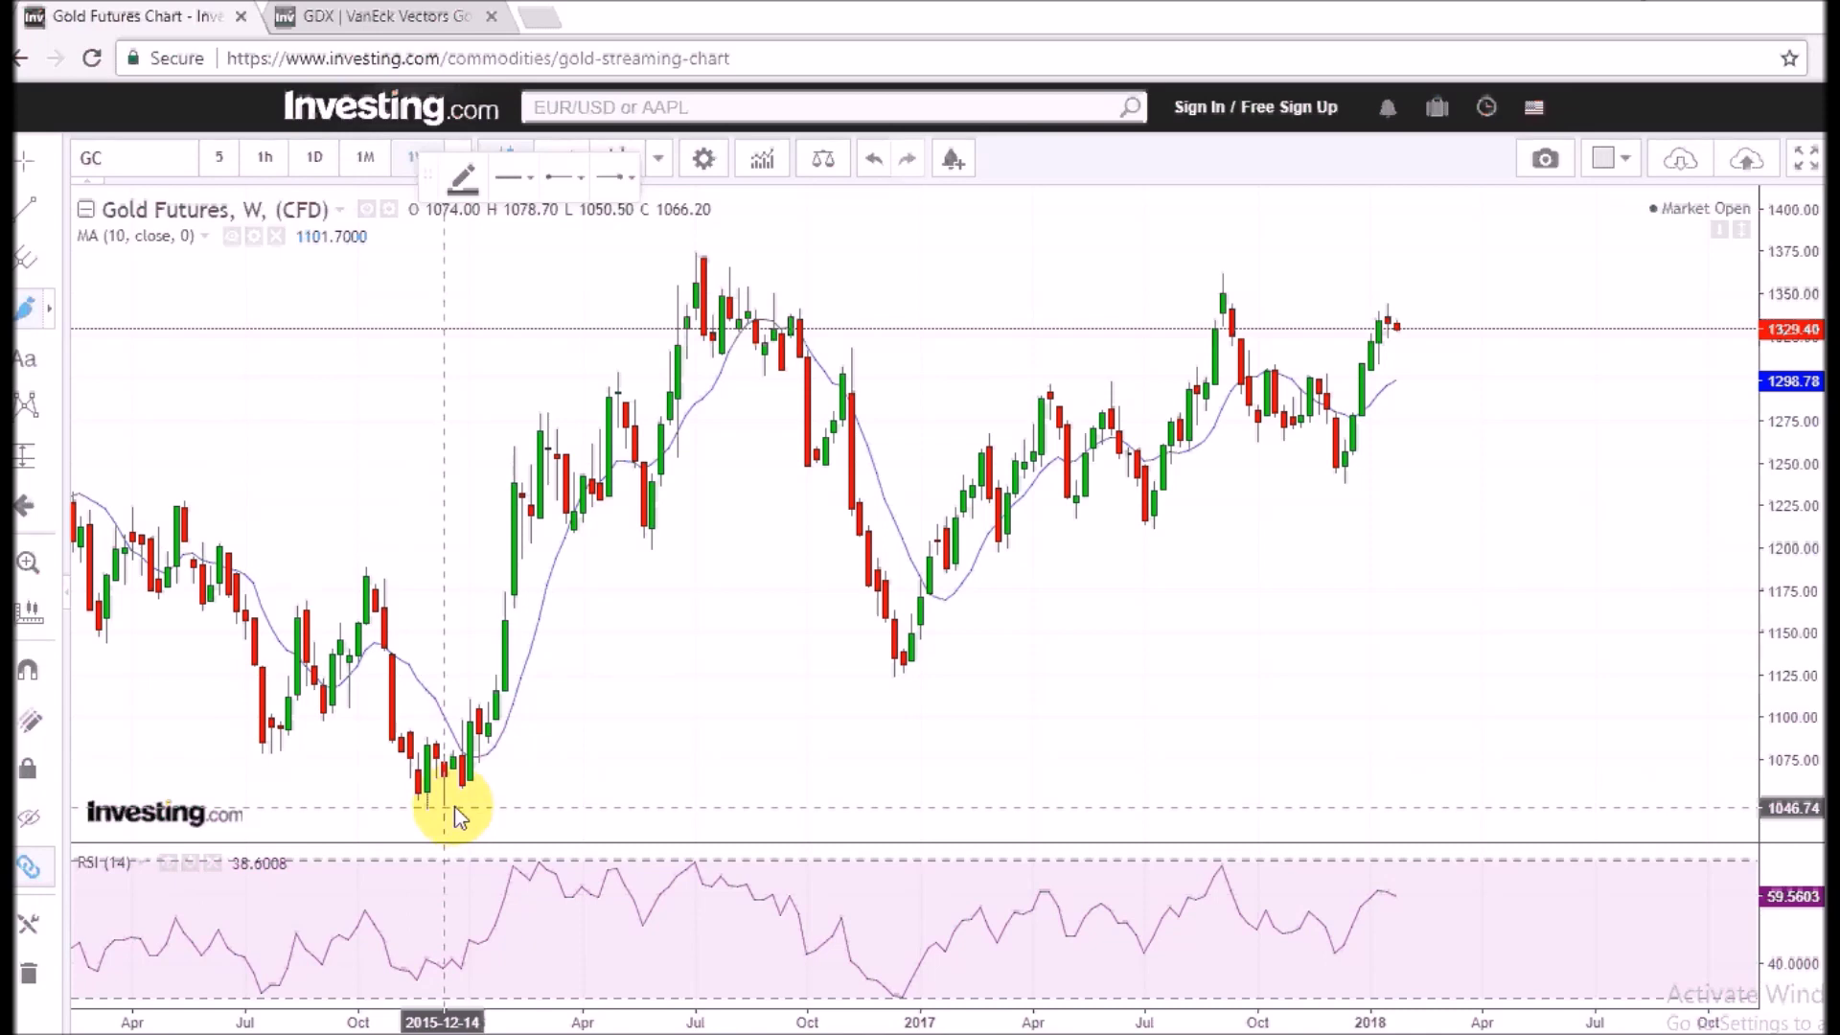
{"action": "left_click_drag", "start_coordinate": [454, 801], "coordinate": [730, 258]}
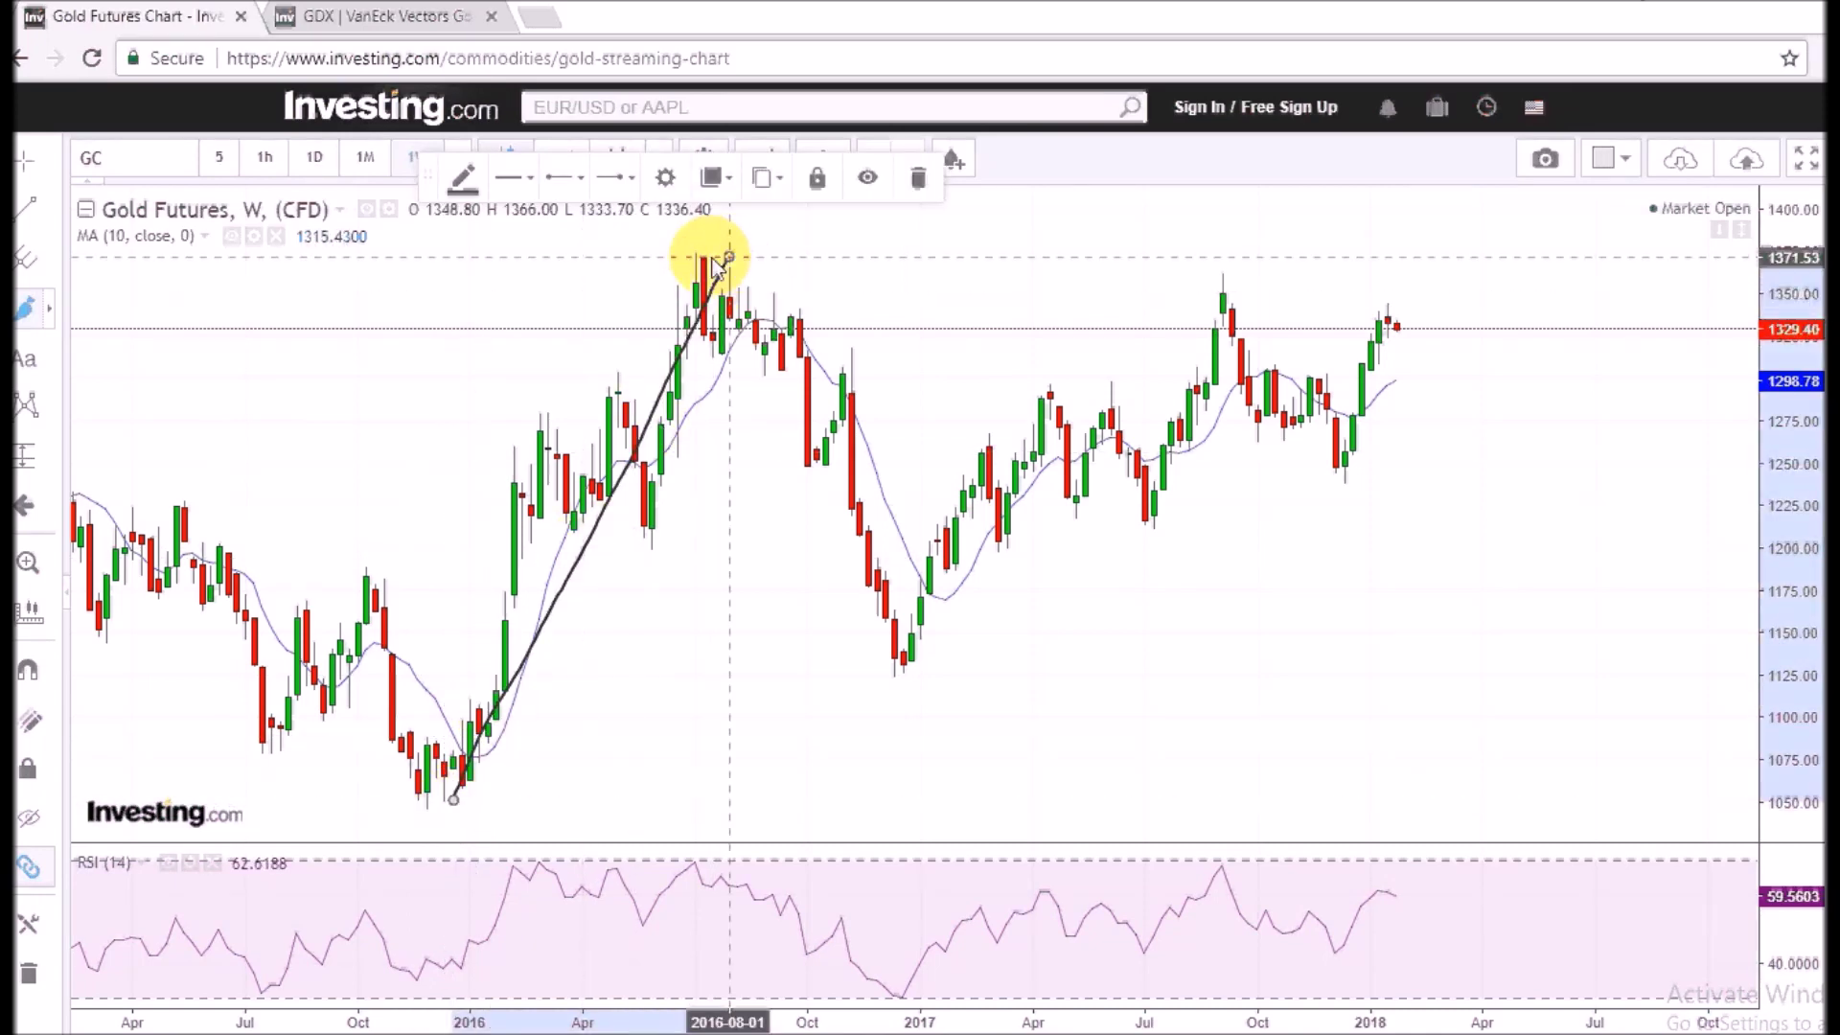
Step: Switch to the GDX gold miners chart and brush its 2016 rally from the January low near 13 to the August peak near 32
{"action": "left_click", "coordinate": [439, 17]}
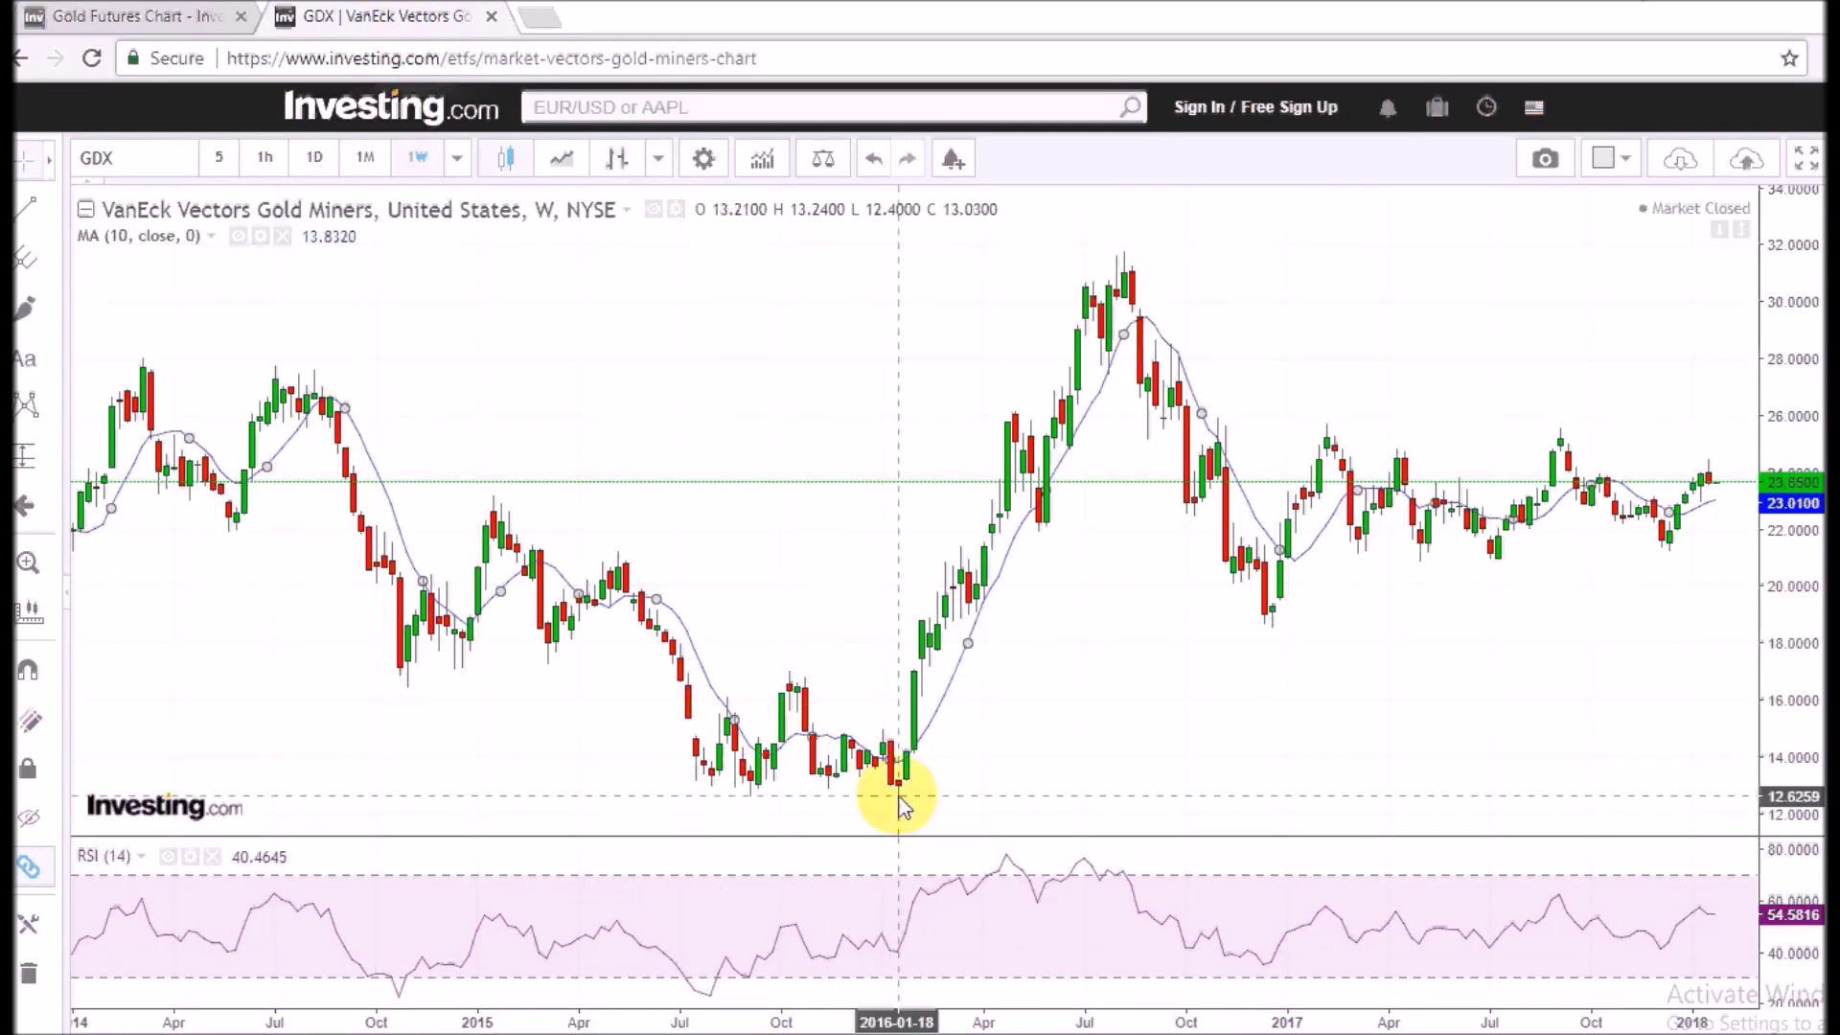
{"action": "left_click_drag", "start_coordinate": [901, 803], "coordinate": [748, 661]}
{"action": "left_click", "coordinate": [26, 307]}
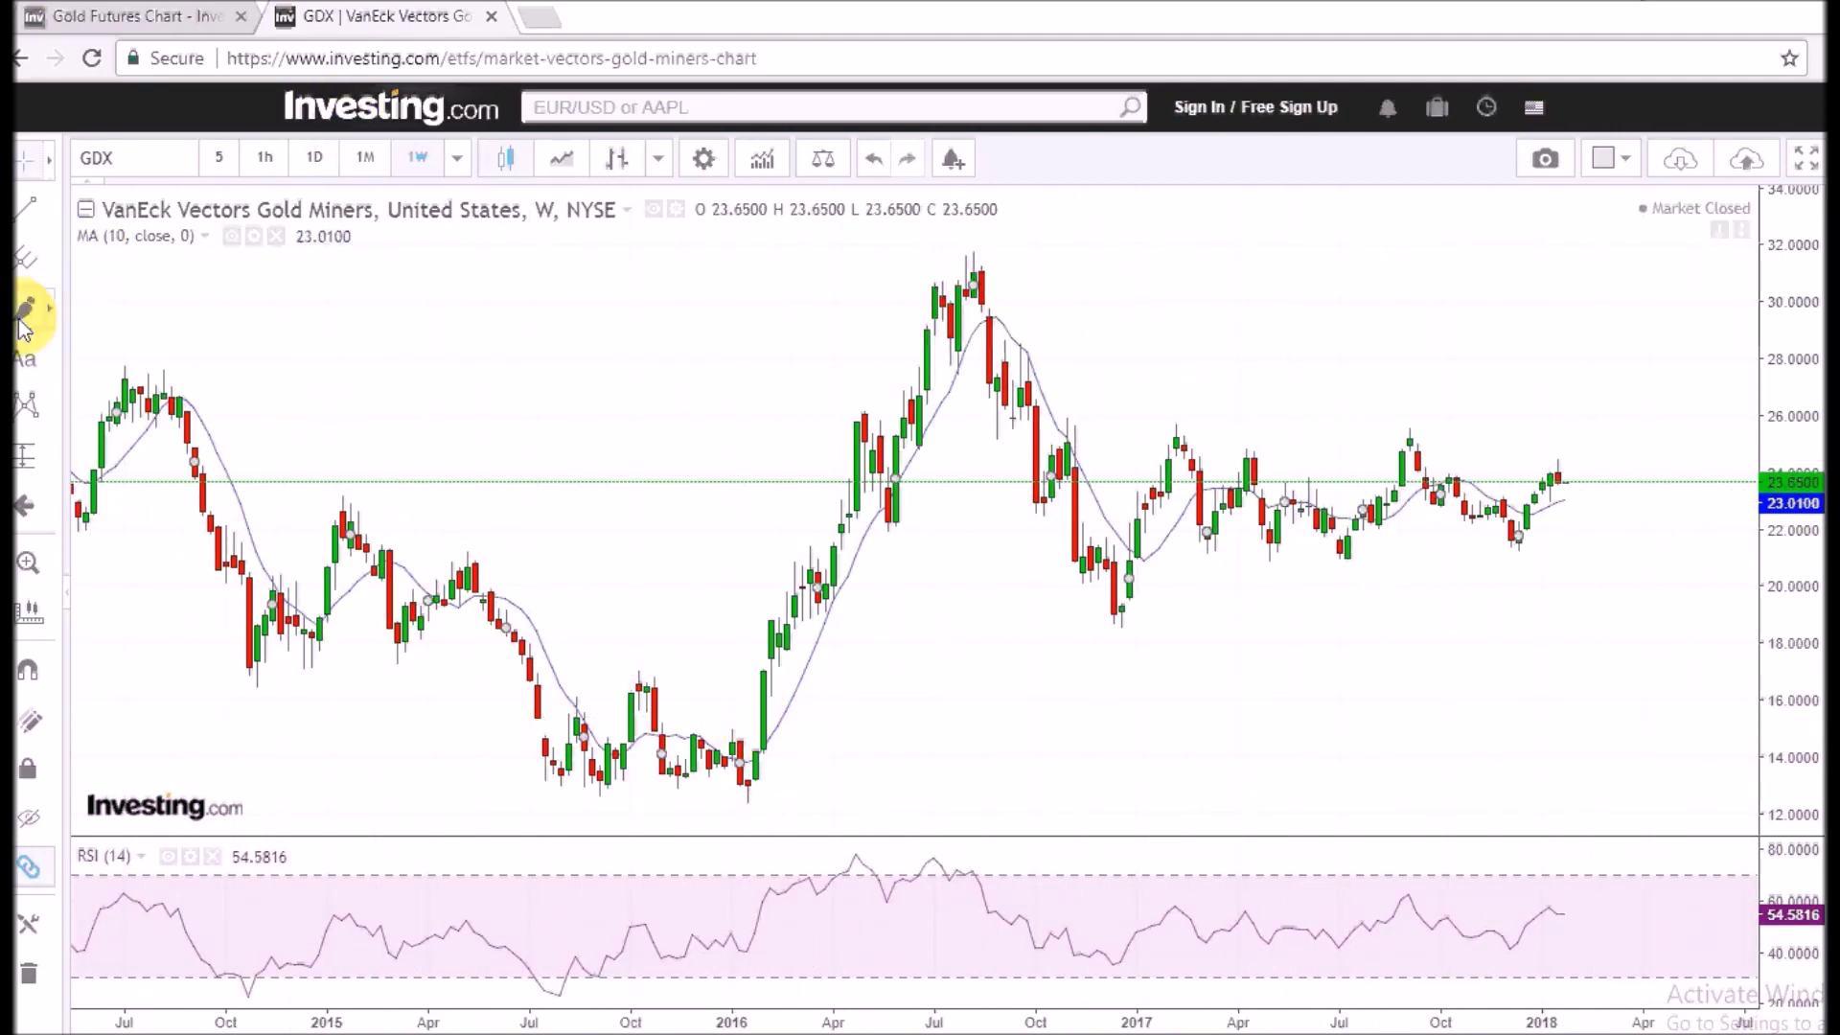
{"action": "left_click", "coordinate": [755, 788]}
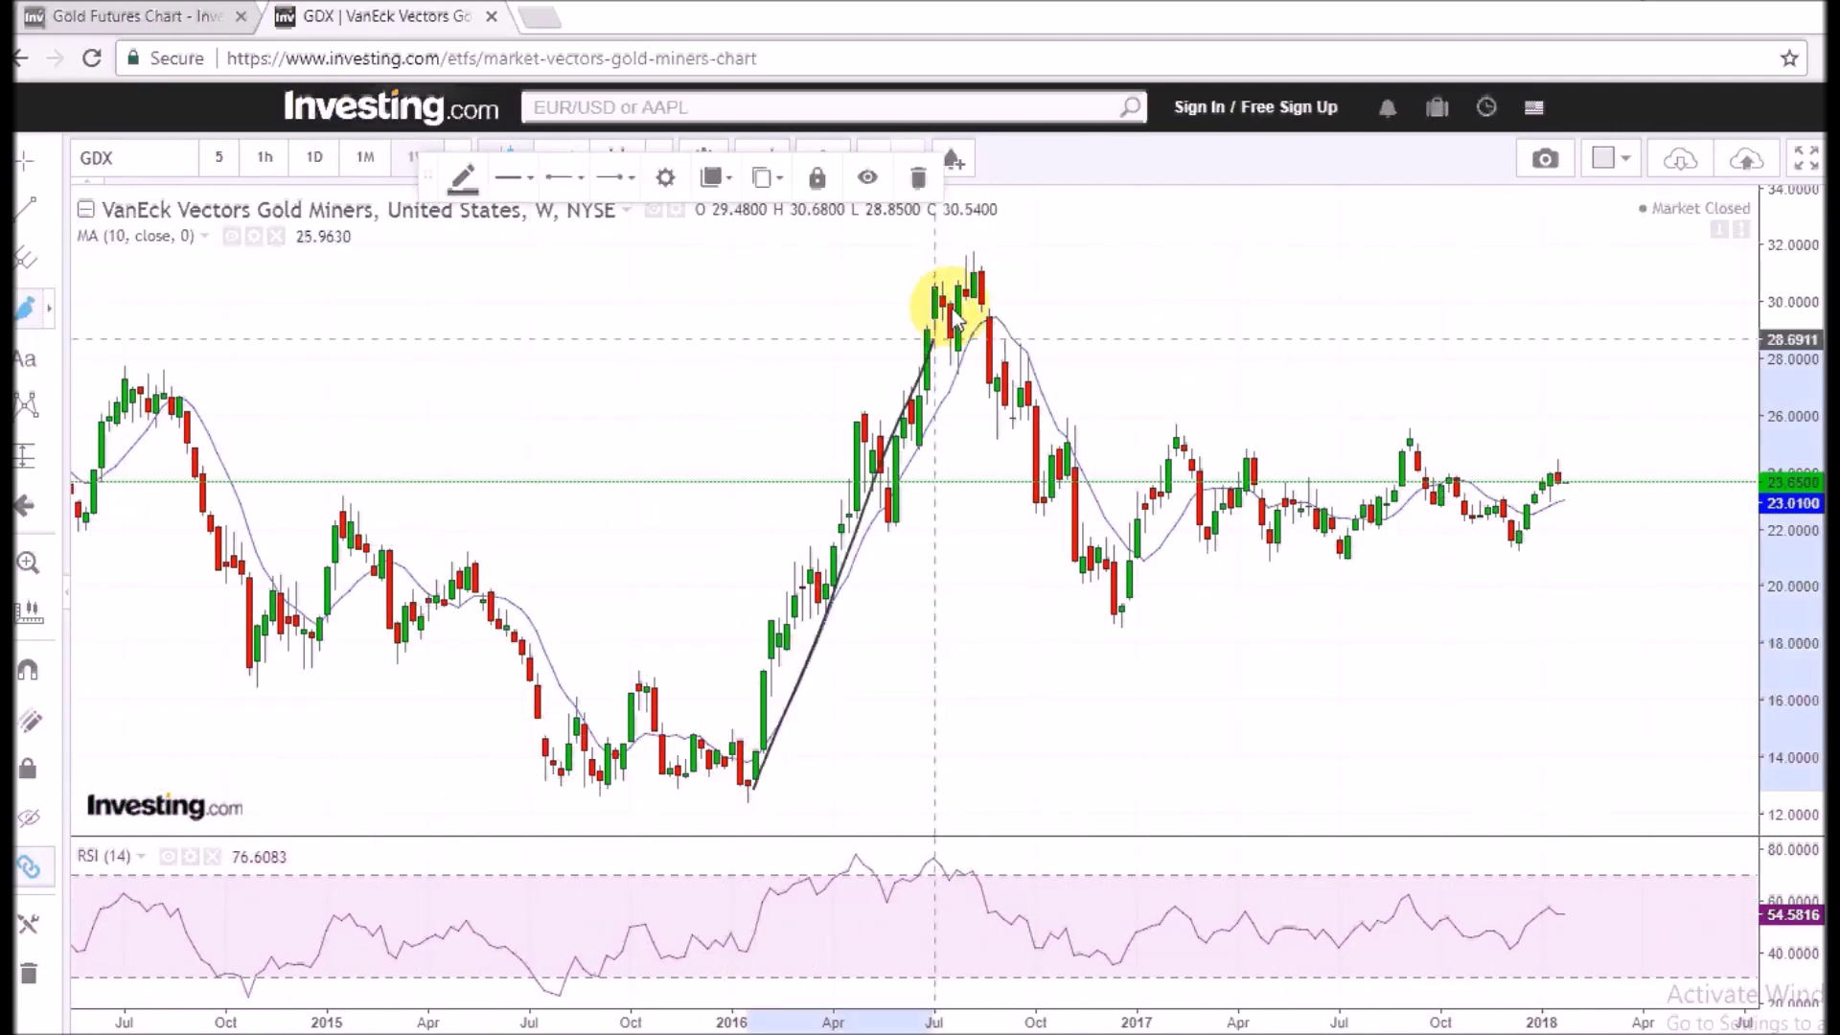
{"action": "left_click", "coordinate": [981, 251]}
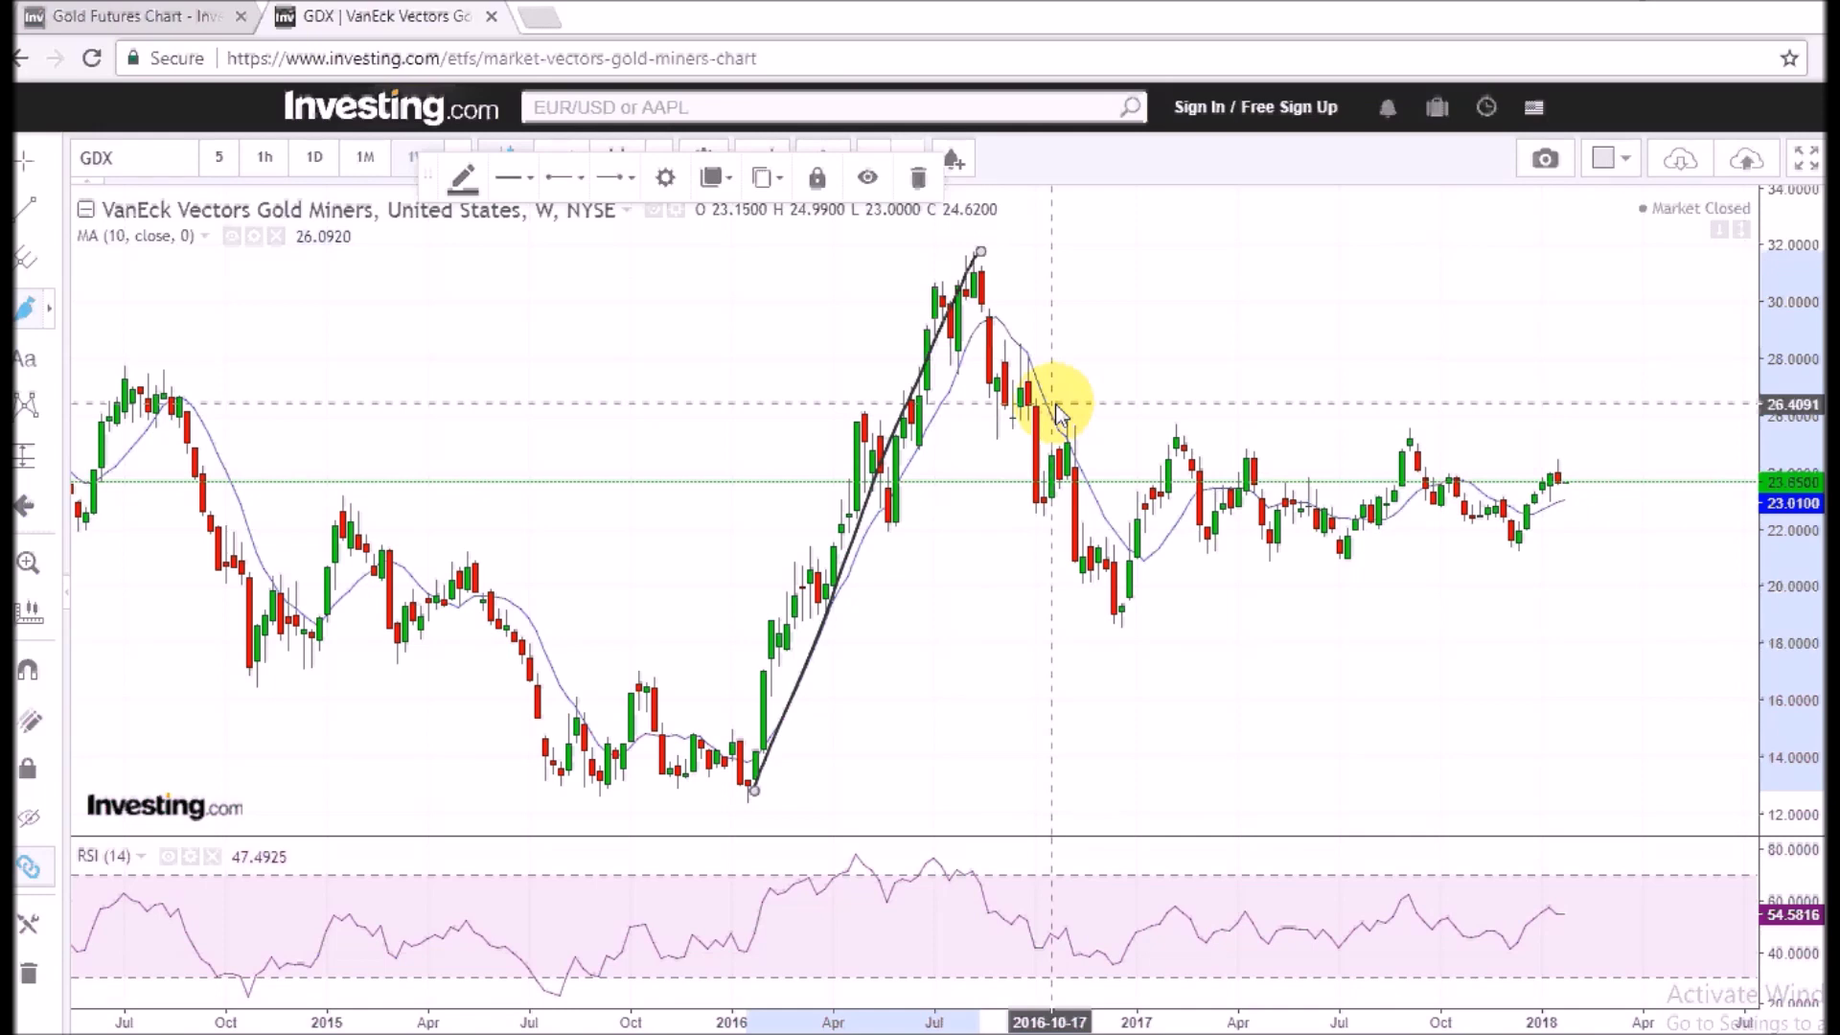
Step: Return to the Gold Futures chart and brush two near-horizontal range lines at about 1290 and 1210 from January 2017 to early 2018
{"action": "left_click", "coordinate": [163, 16]}
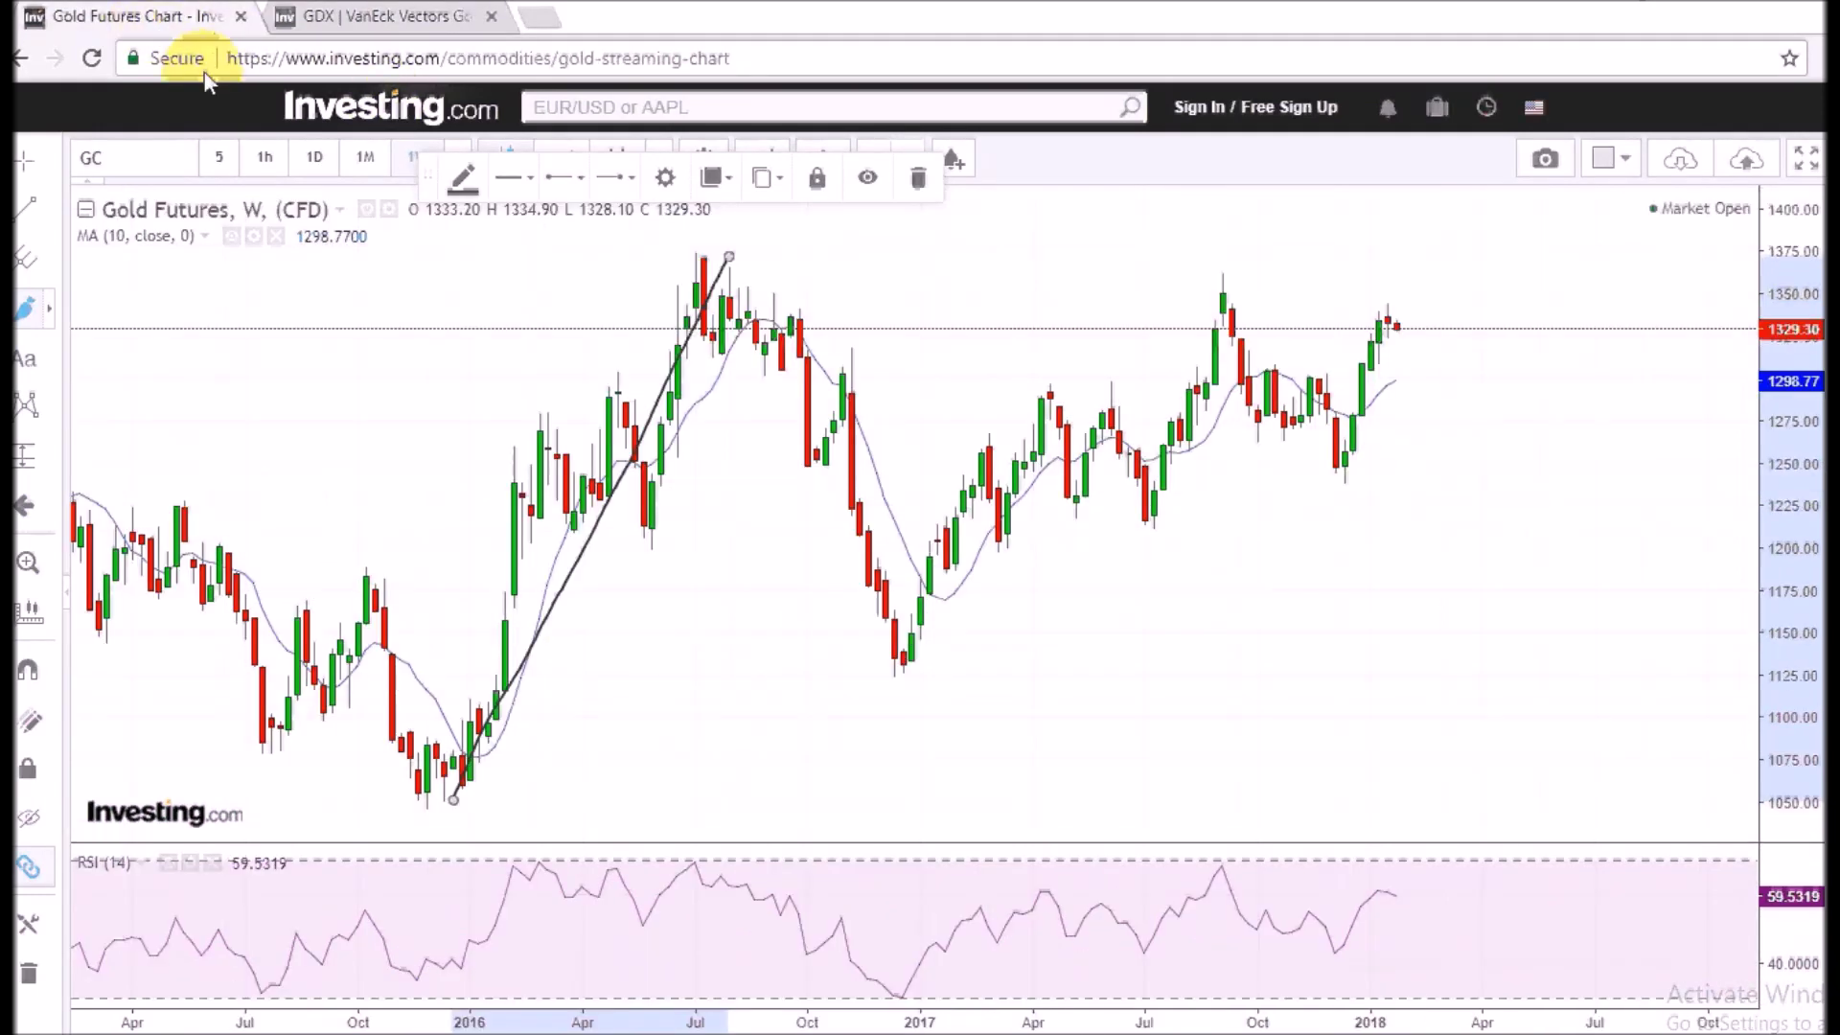
{"action": "left_click", "coordinate": [917, 395]}
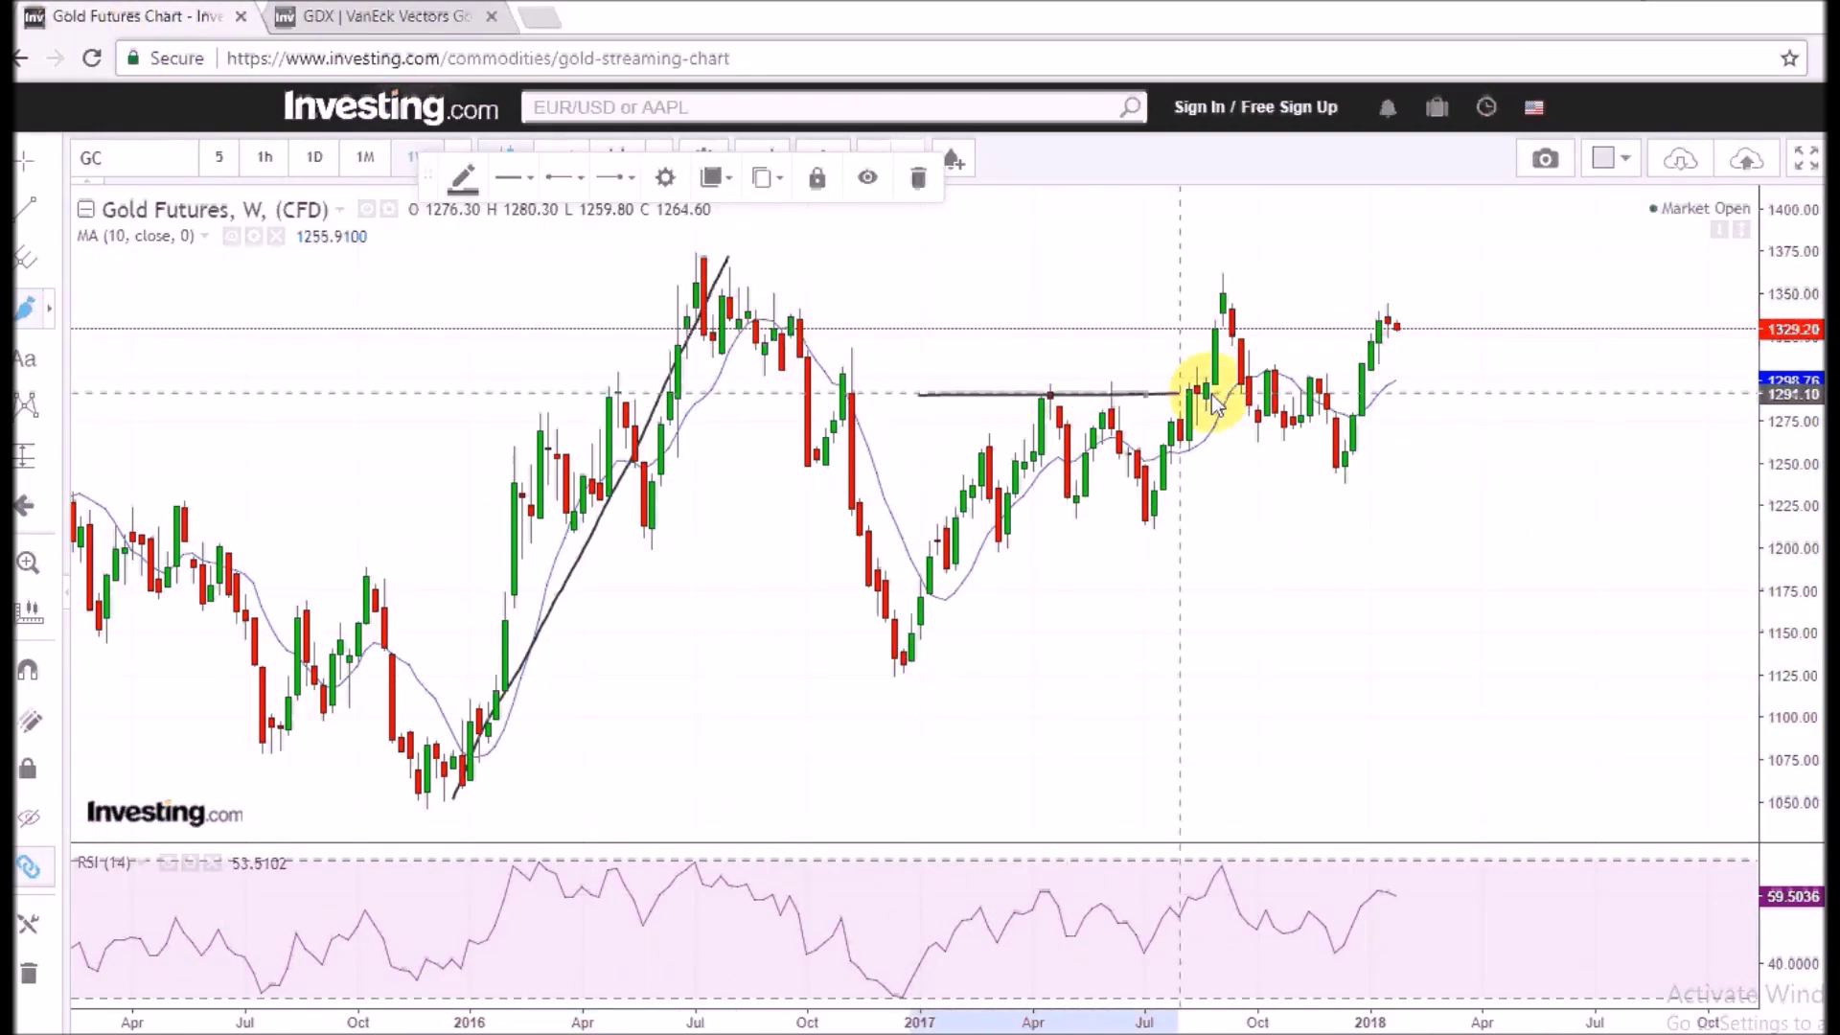
{"action": "left_click", "coordinate": [1437, 393]}
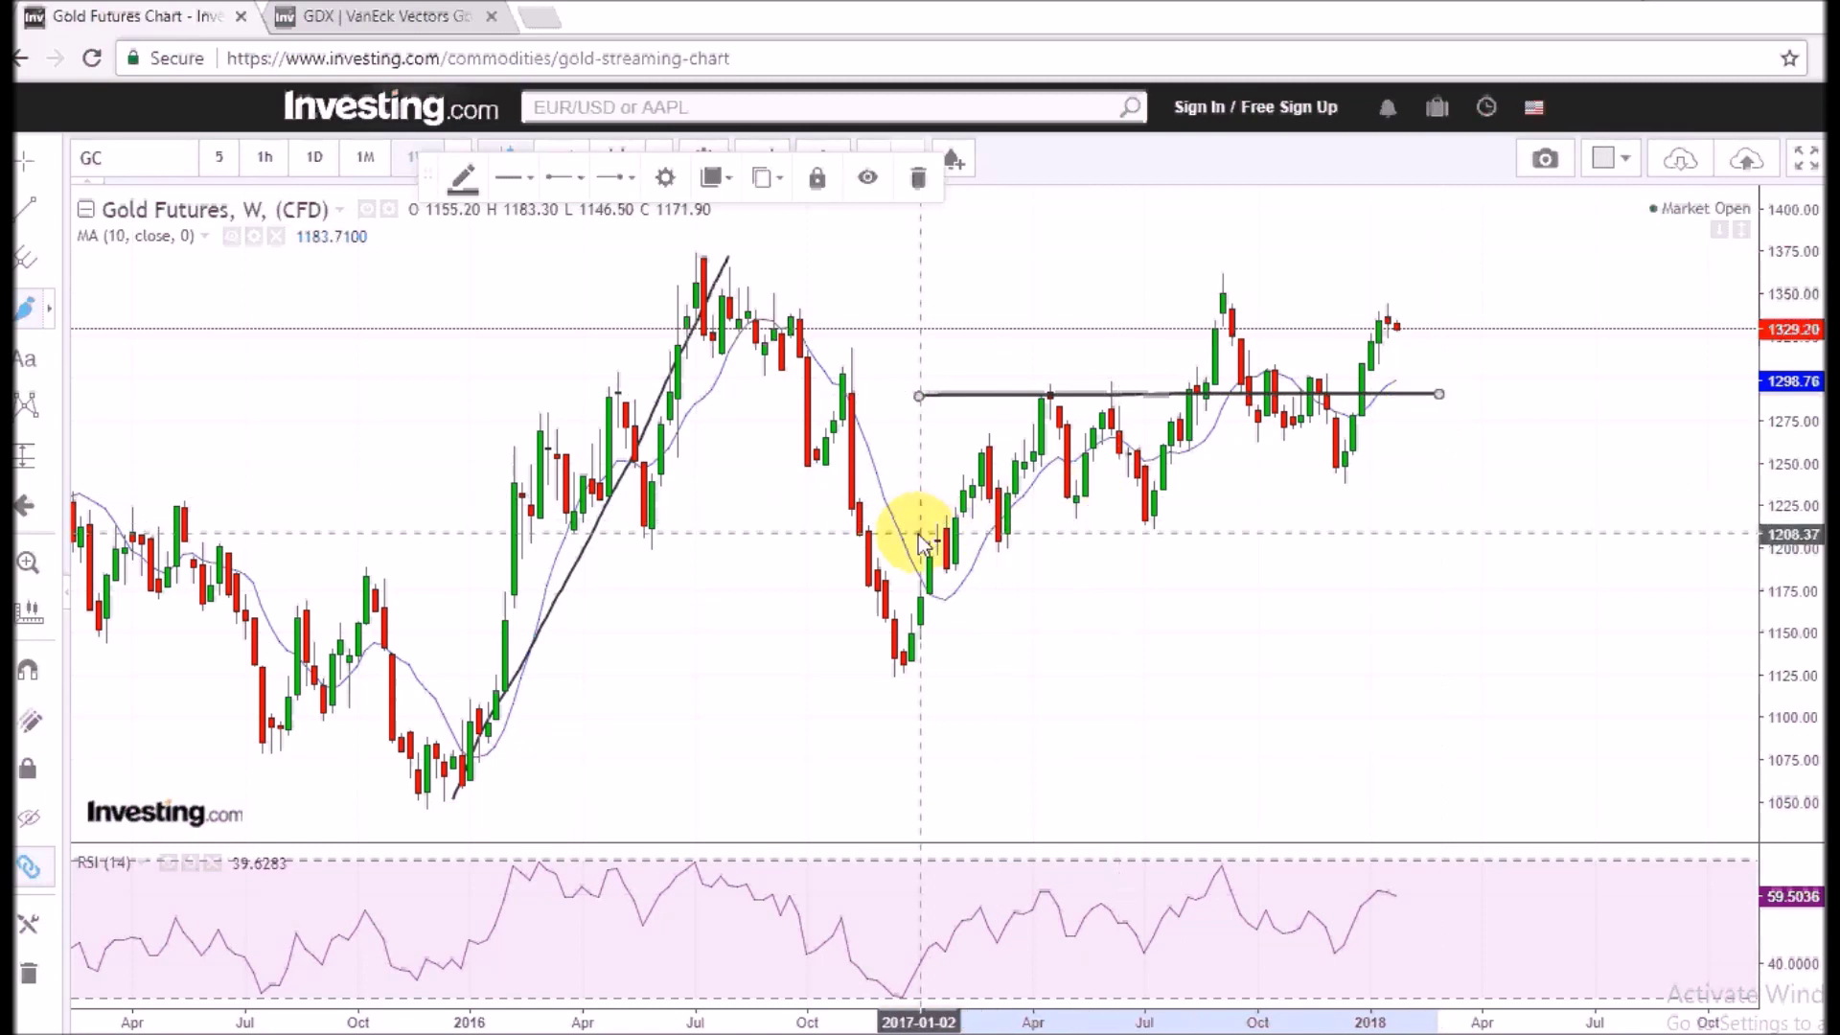
{"action": "left_click", "coordinate": [1413, 525]}
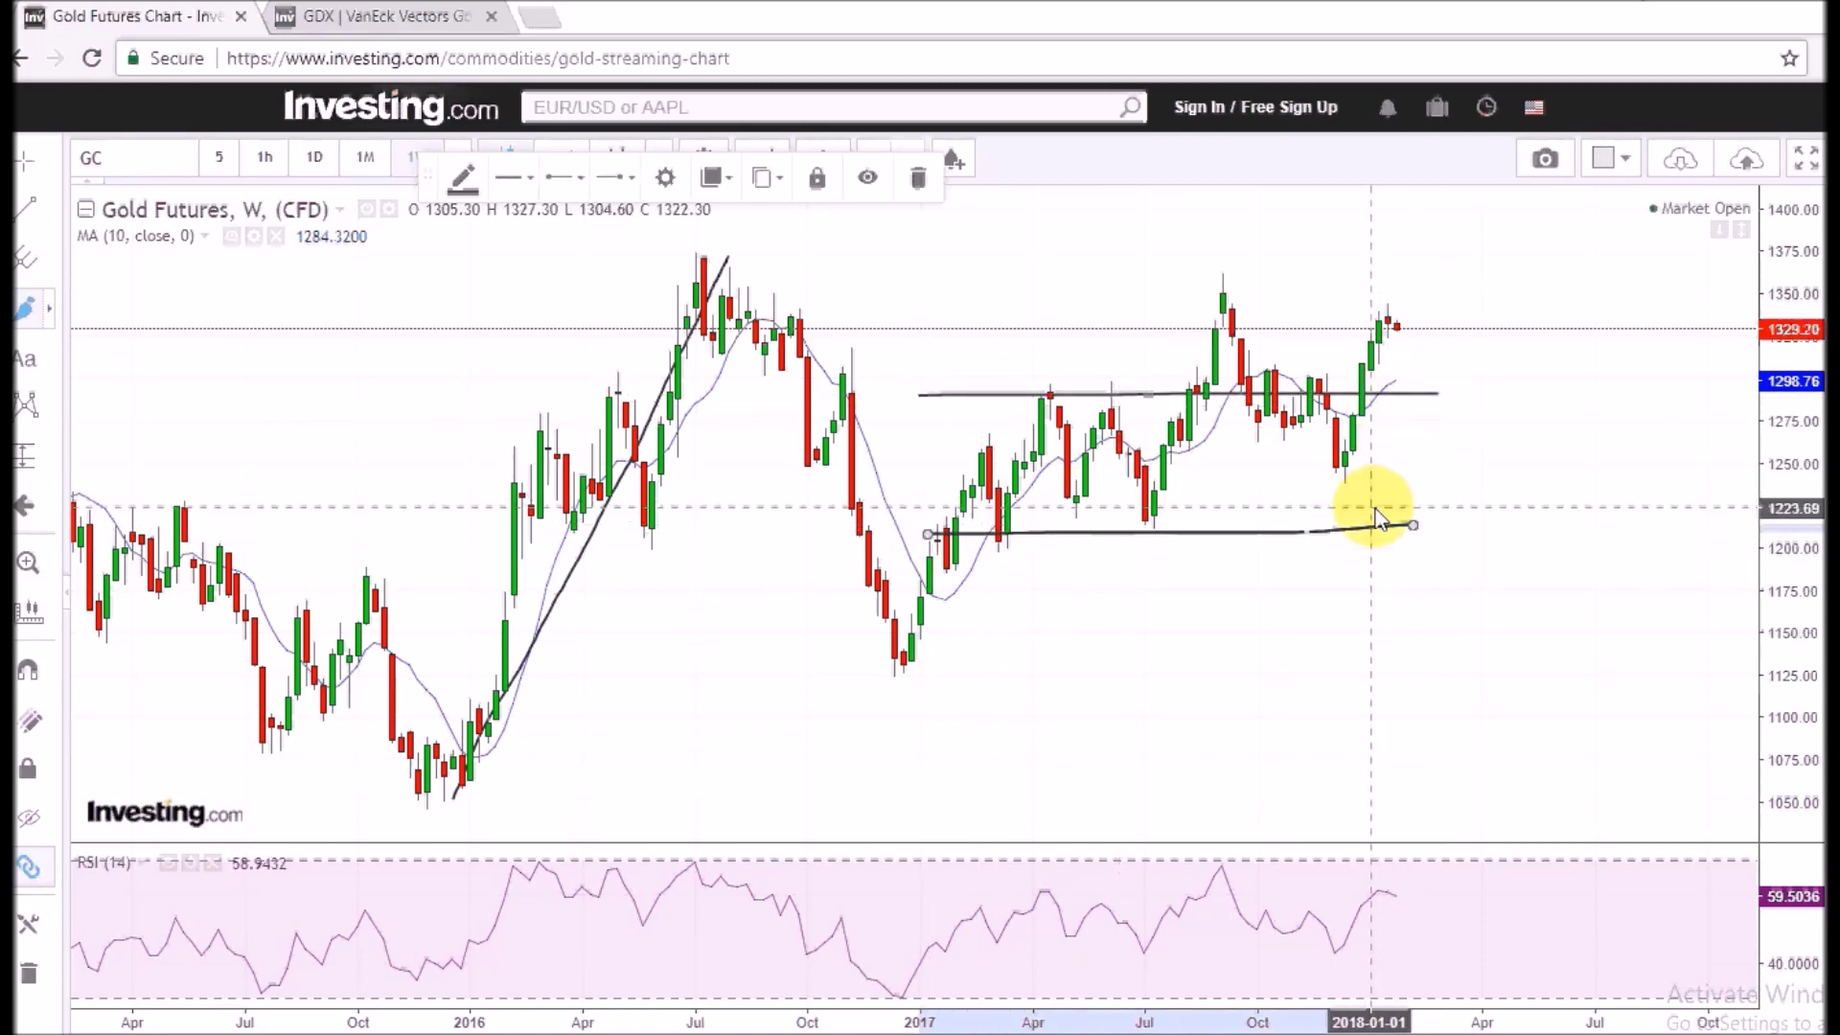
Step: Switch to the GDX gold miners chart and brush two near-horizontal range lines at about 25 and 21 from January 2017 to early 2018
{"action": "left_click", "coordinate": [384, 17]}
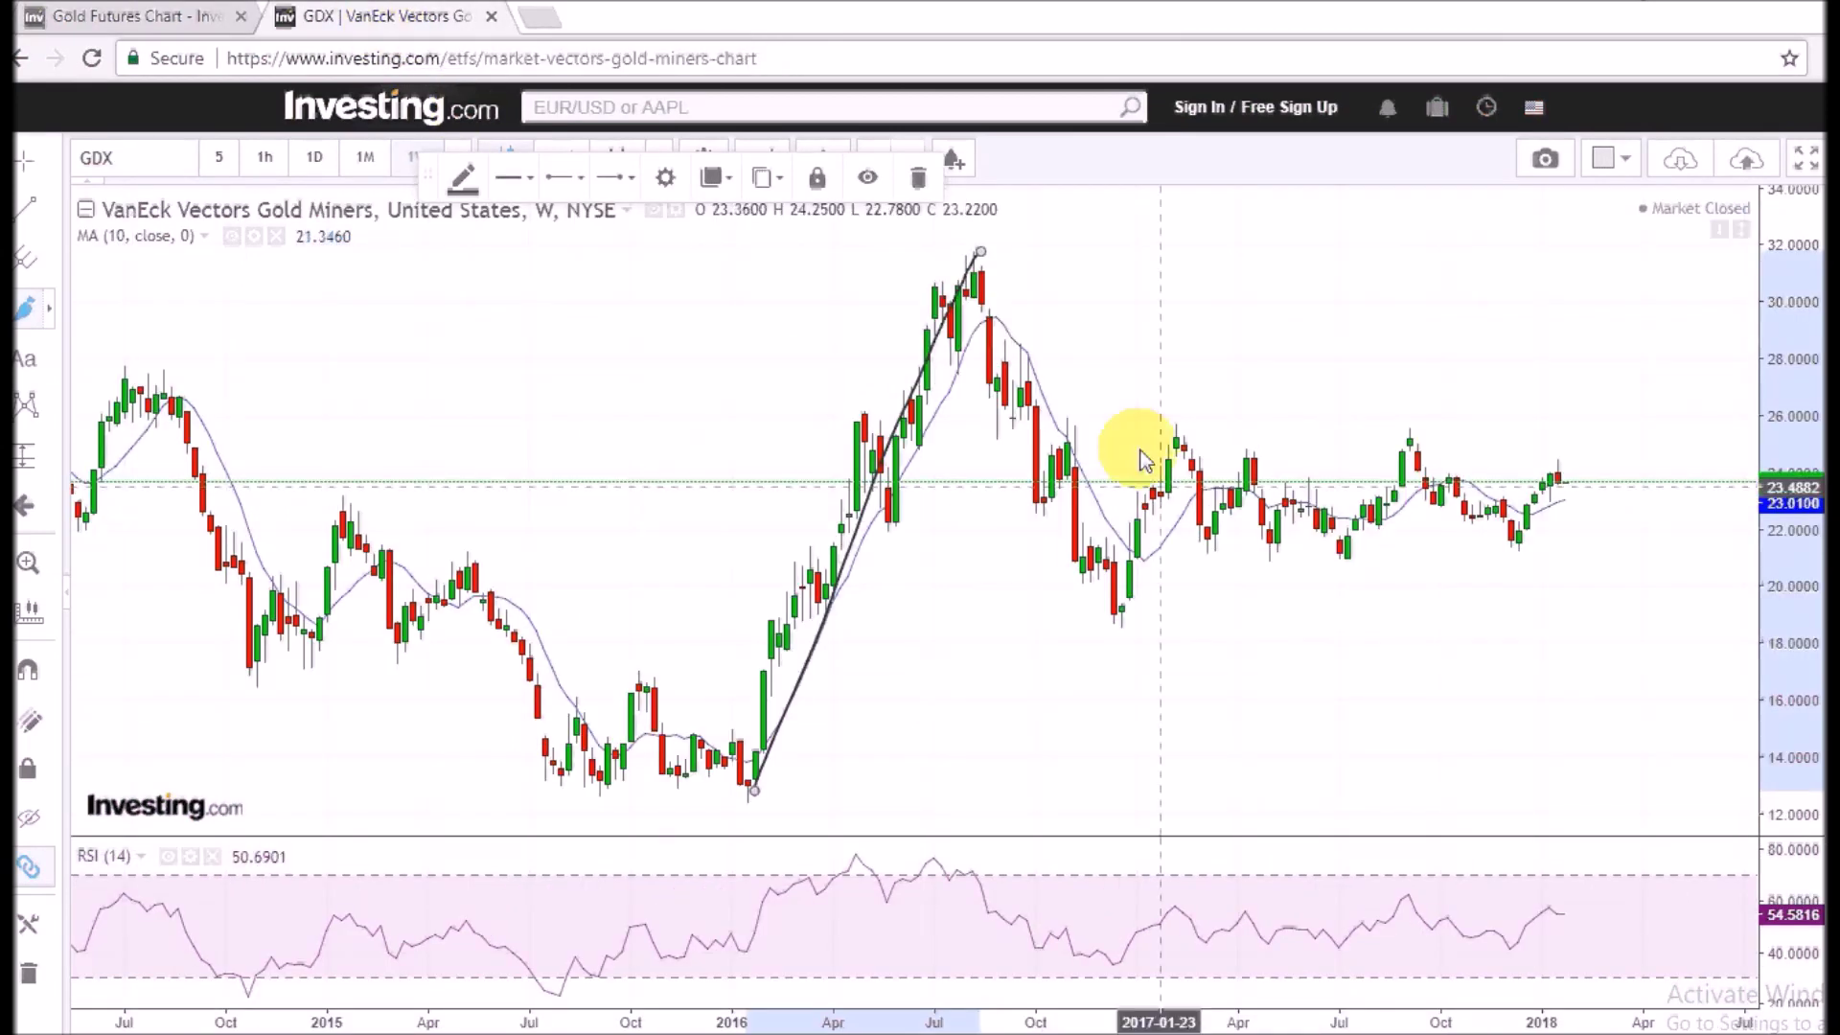
{"action": "left_click", "coordinate": [1138, 448]}
{"action": "left_click", "coordinate": [1596, 448]}
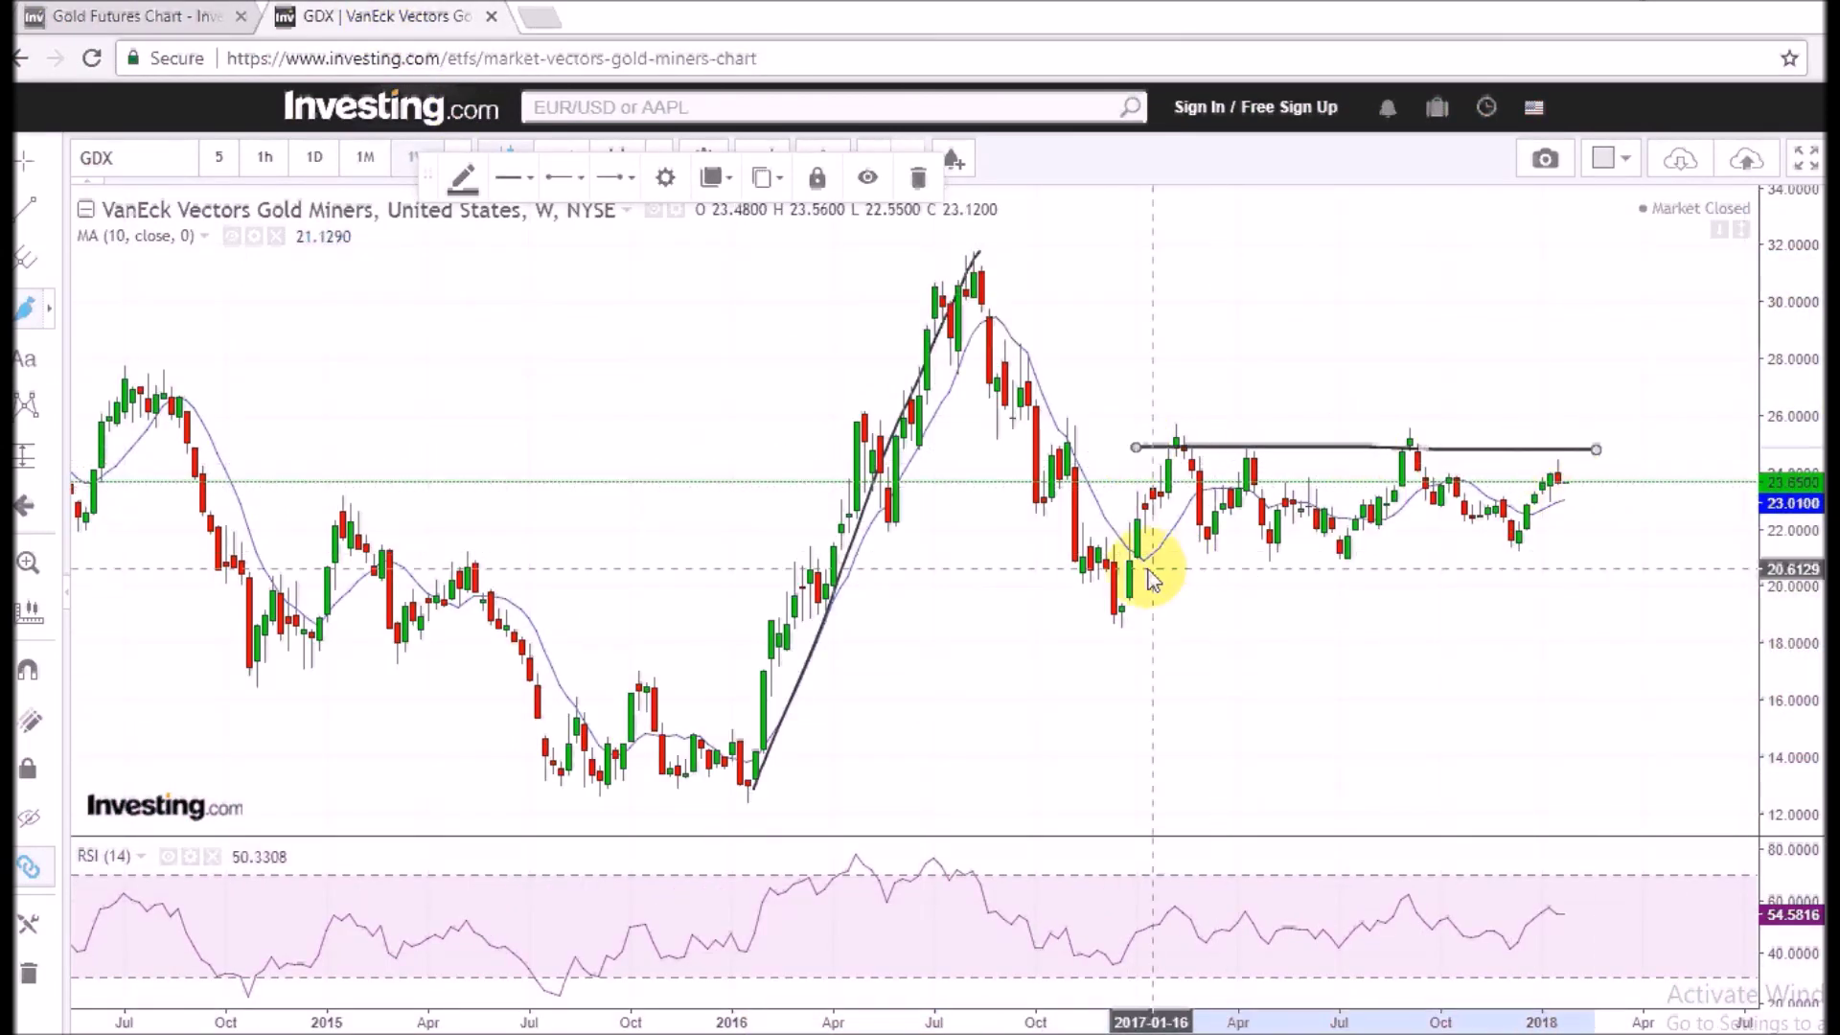
{"action": "left_click", "coordinate": [1147, 554]}
{"action": "left_click", "coordinate": [1588, 566]}
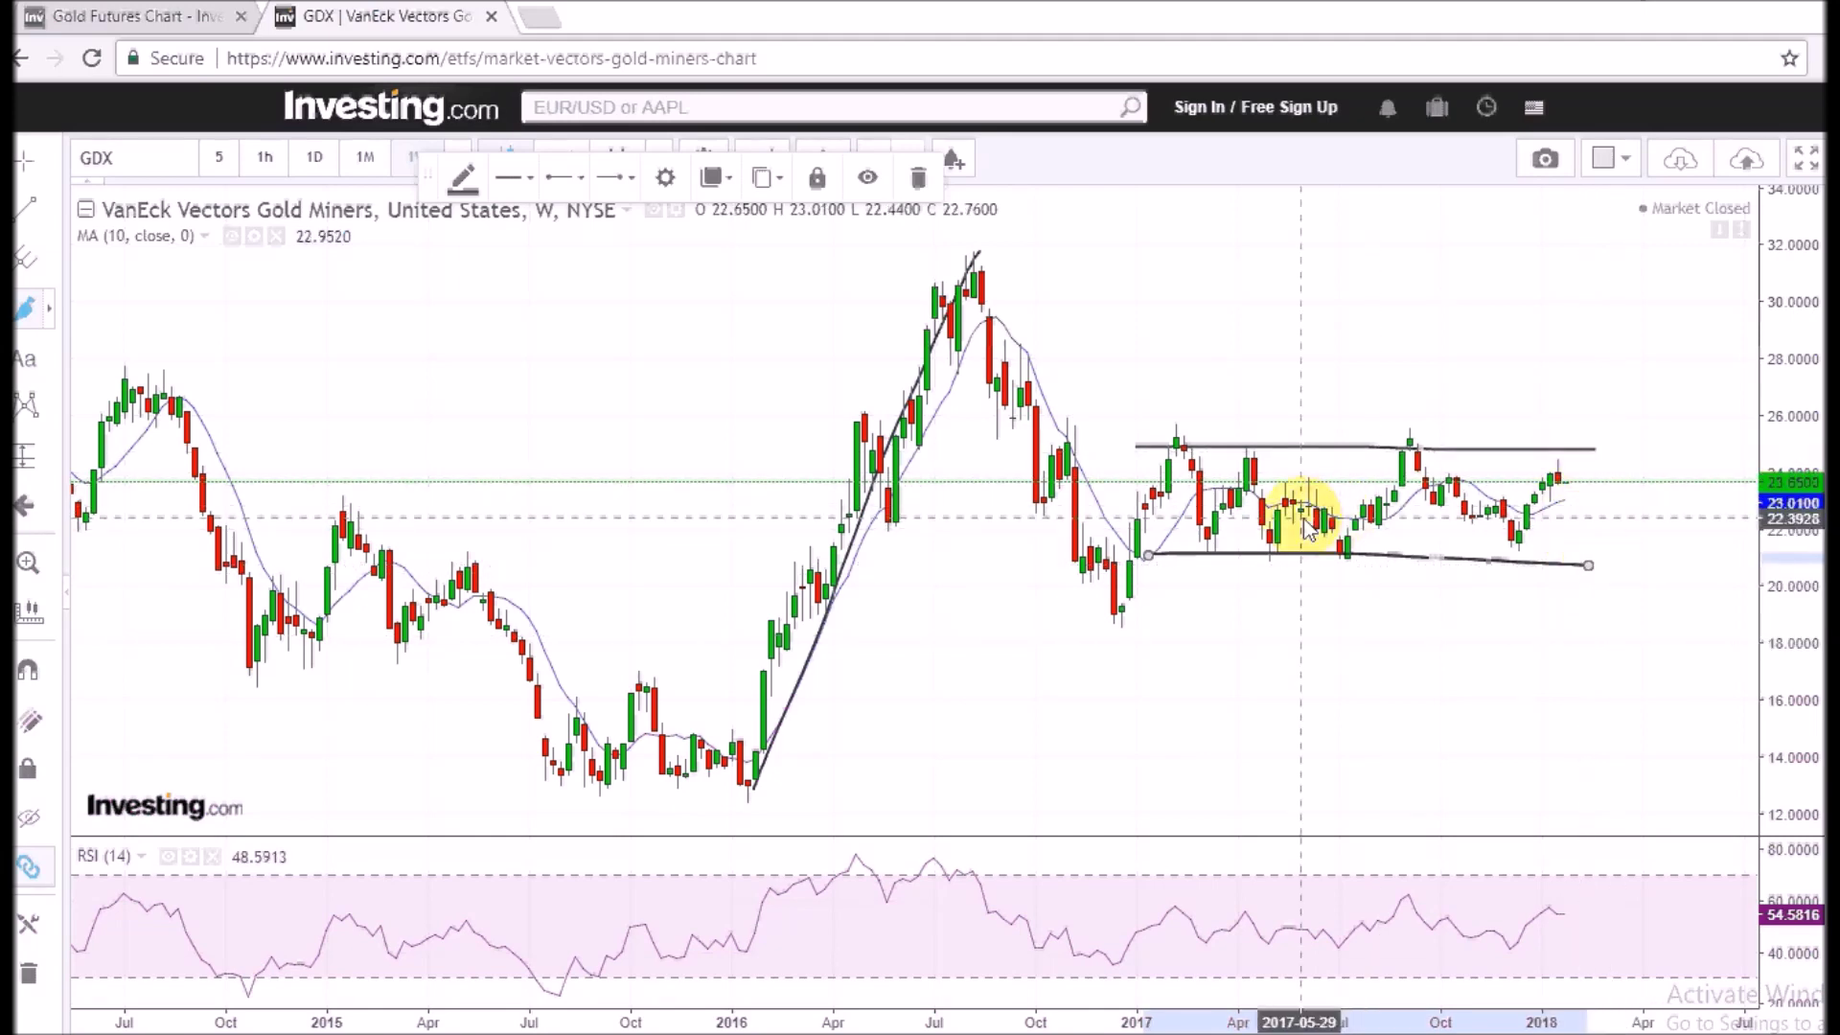
Step: Return to the Gold Futures chart and brush circles around the area above the latest 2018 candles and around the mid-2016 peak
{"action": "left_click", "coordinate": [161, 24]}
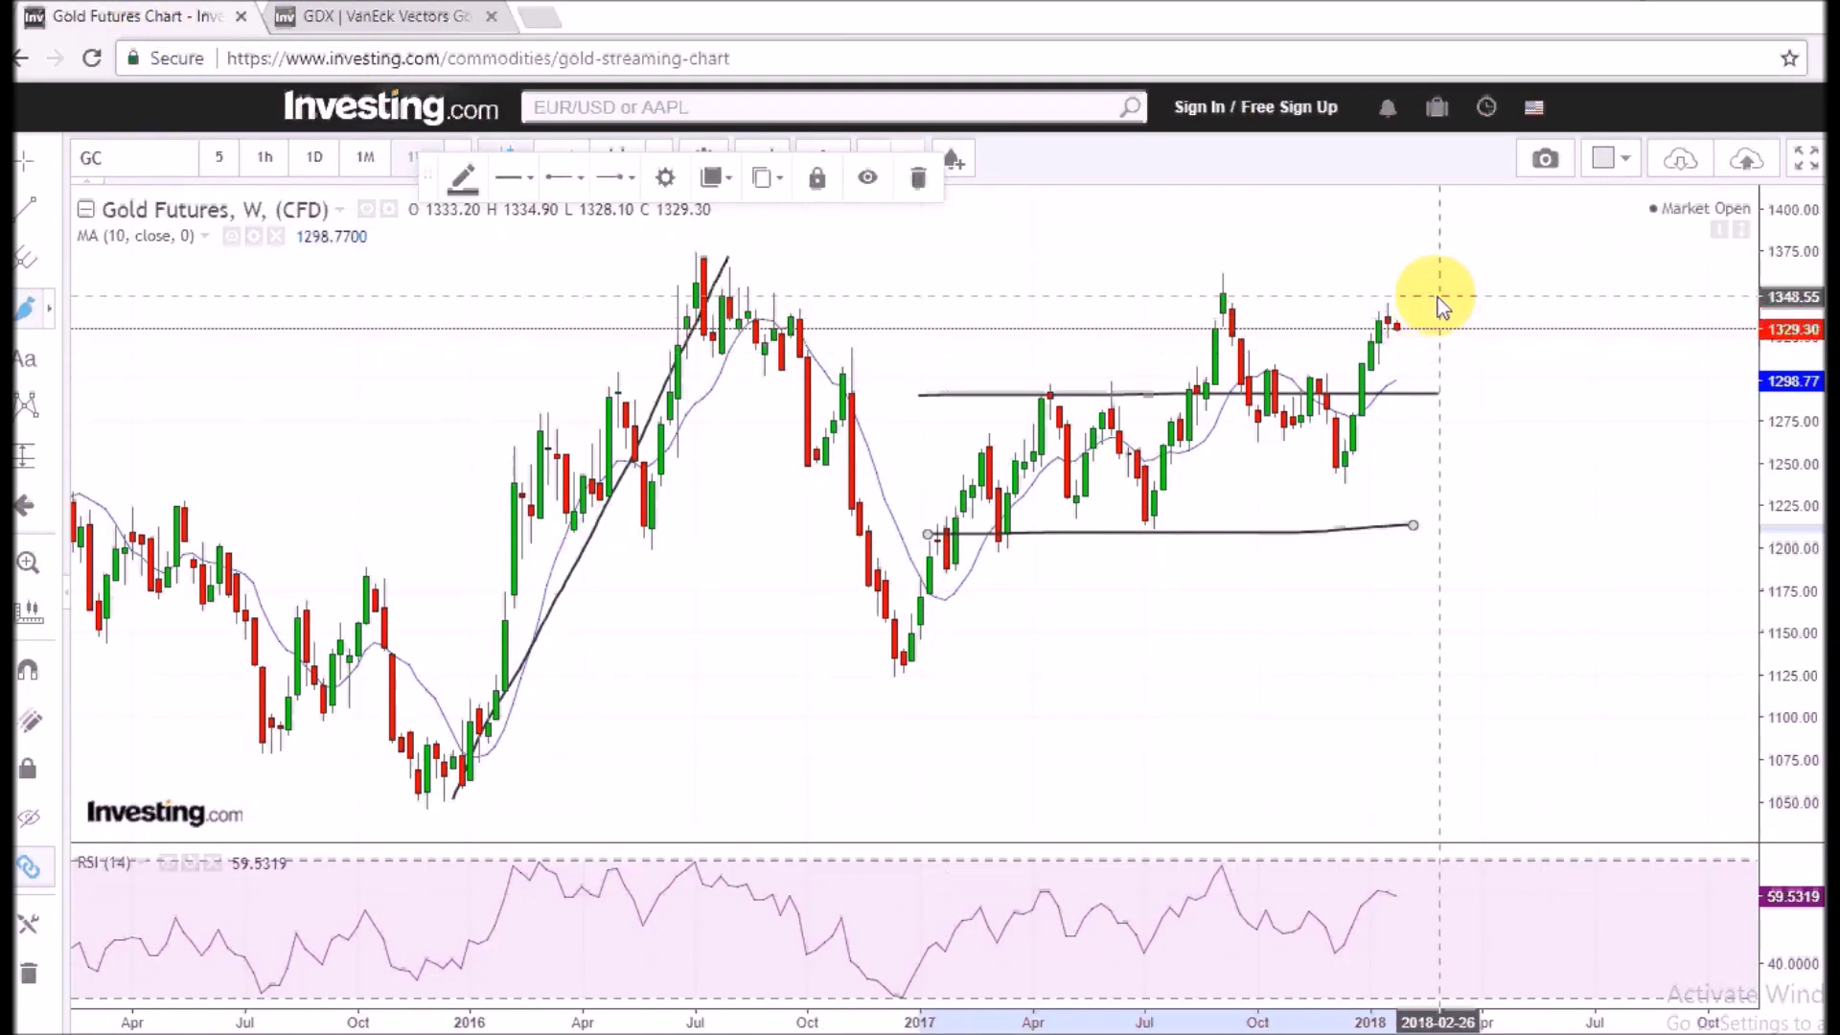
{"action": "mouse_move", "coordinate": [1441, 294]}
{"action": "left_mouse_down"}
{"action": "mouse_move", "coordinate": [1355, 287]}
{"action": "mouse_move", "coordinate": [1487, 308]}
{"action": "mouse_move", "coordinate": [1372, 245]}
{"action": "left_mouse_up"}
{"action": "mouse_move", "coordinate": [655, 241]}
{"action": "left_mouse_down"}
{"action": "mouse_move", "coordinate": [739, 320]}
{"action": "mouse_move", "coordinate": [760, 205]}
{"action": "mouse_move", "coordinate": [599, 254]}
{"action": "left_mouse_up"}
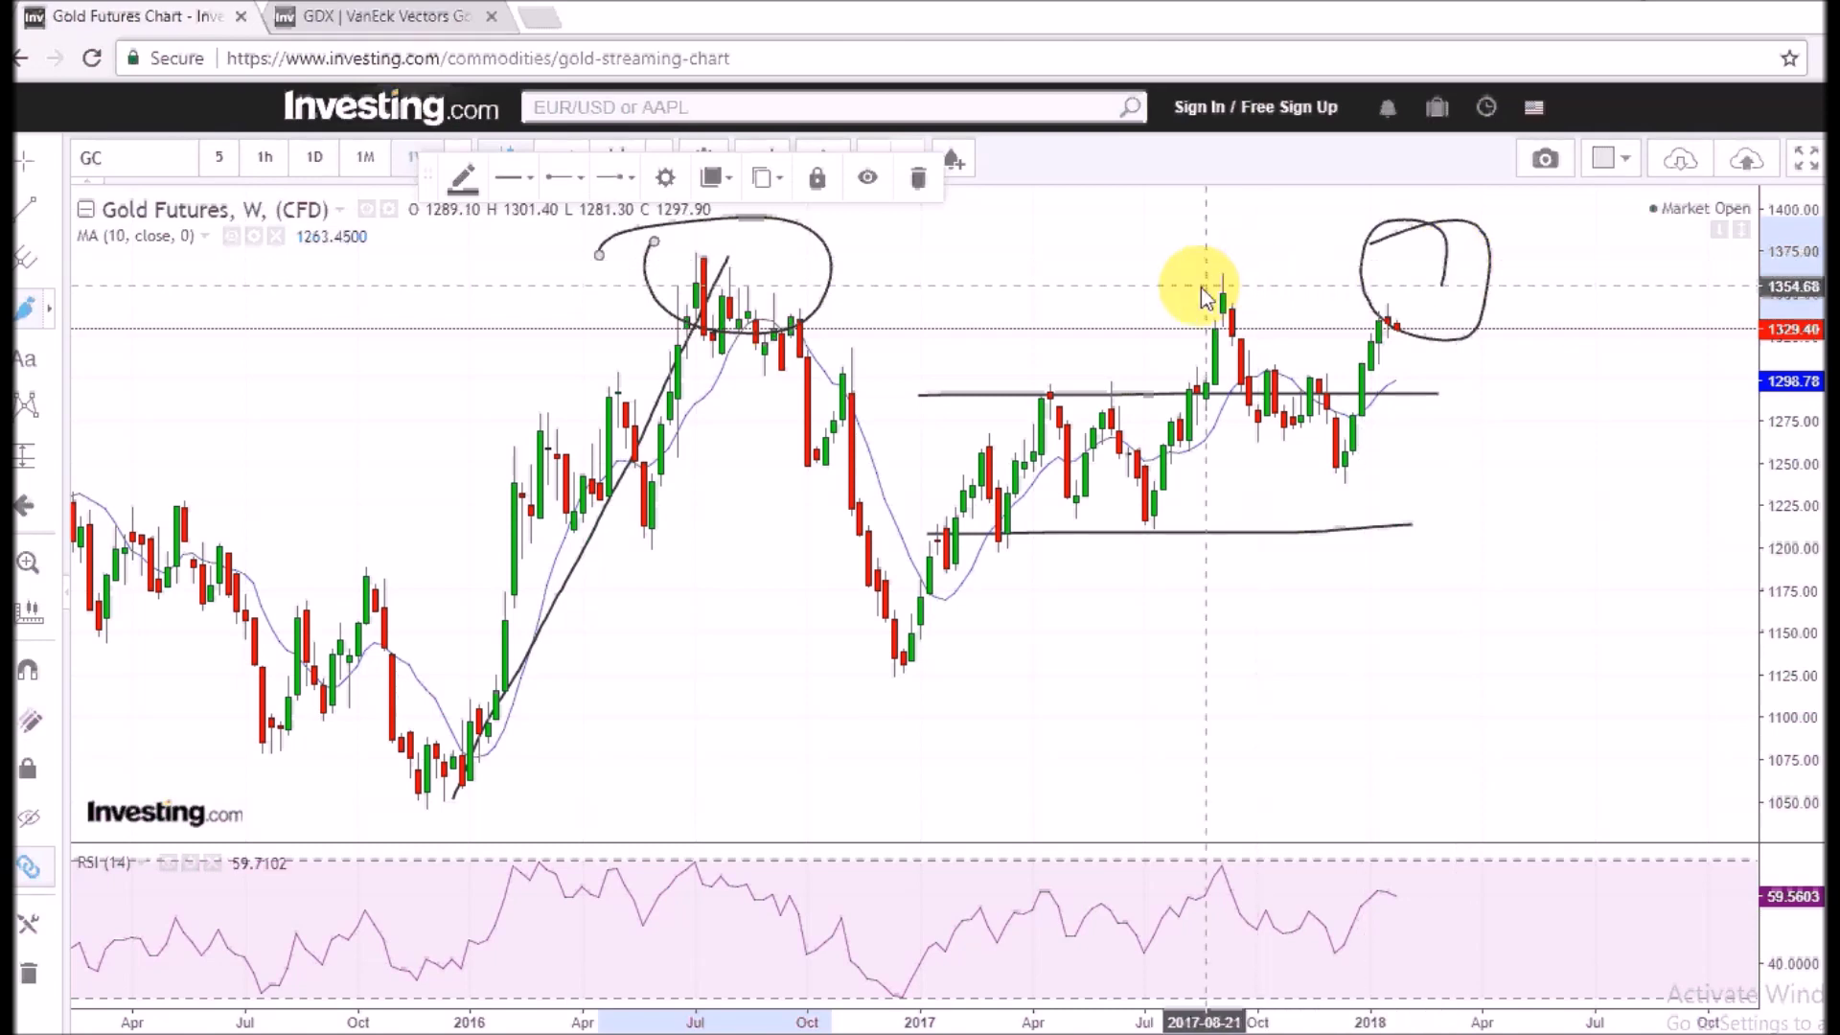
Step: Switch to the GDX gold miners chart and brush a projected rise from about 24 to about 30 after the last candle
{"action": "left_click", "coordinate": [383, 17]}
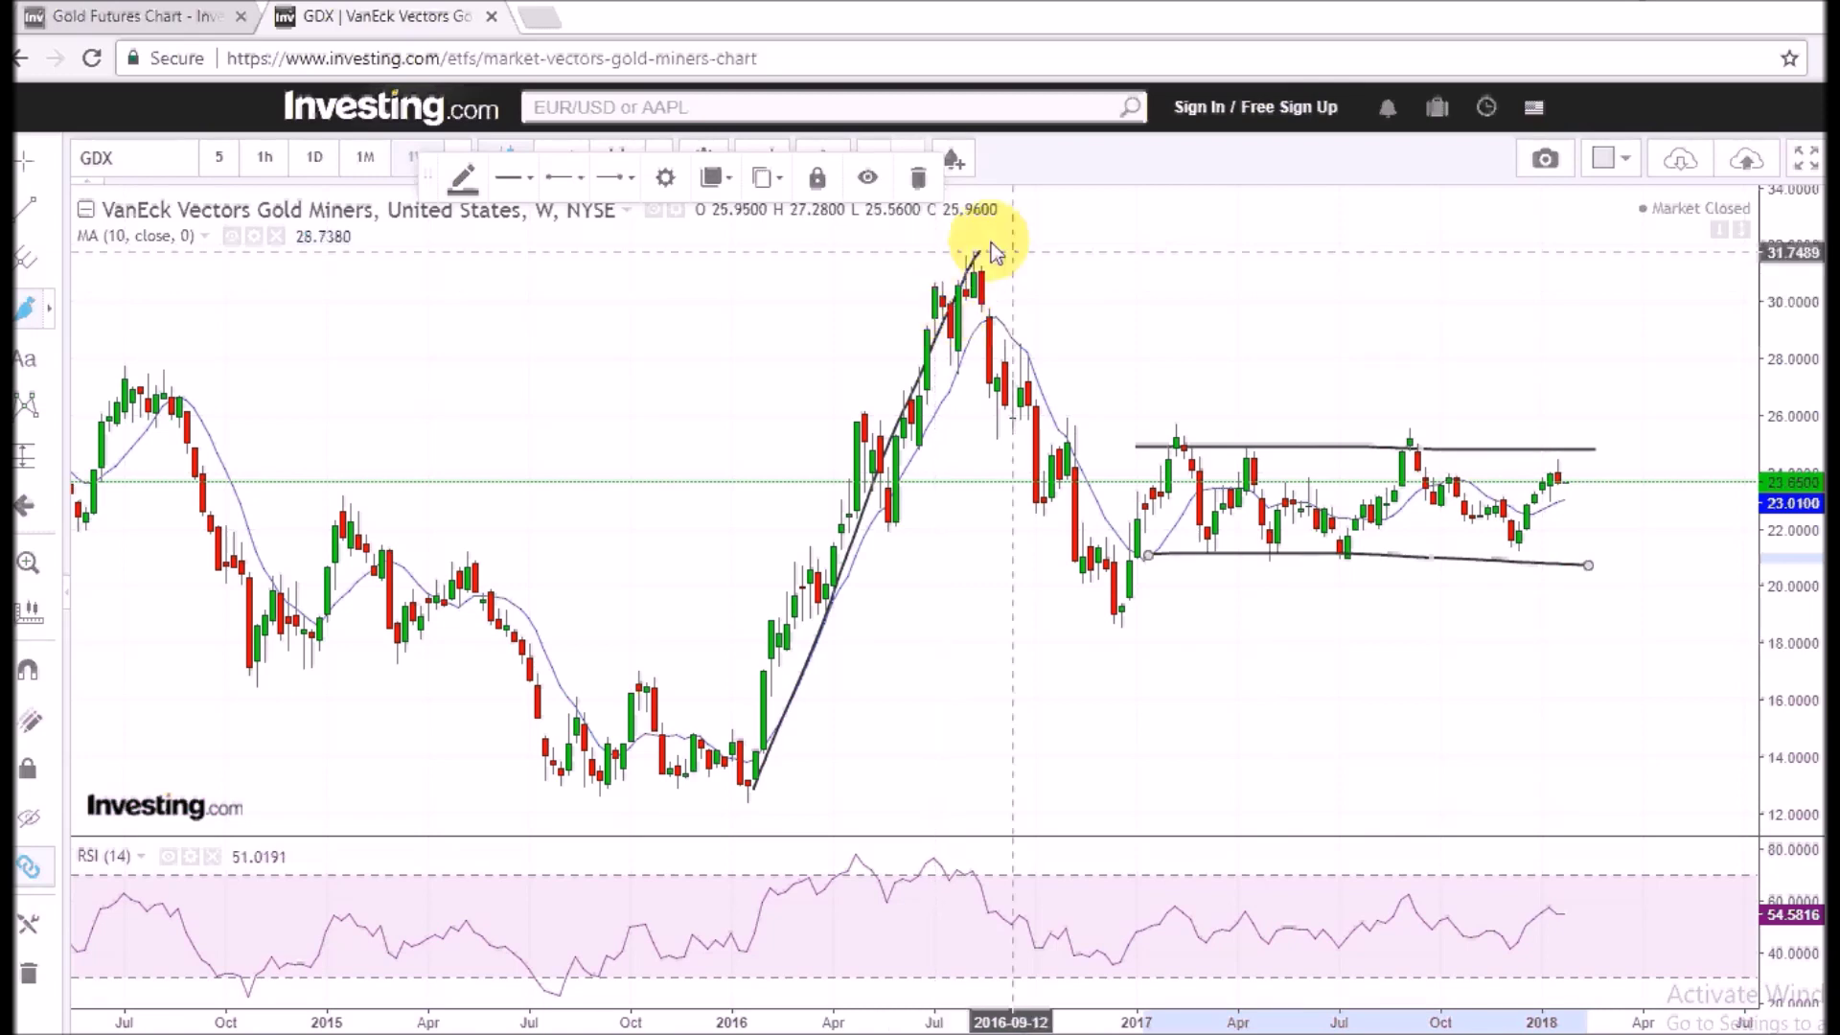
{"action": "left_click", "coordinate": [1590, 462]}
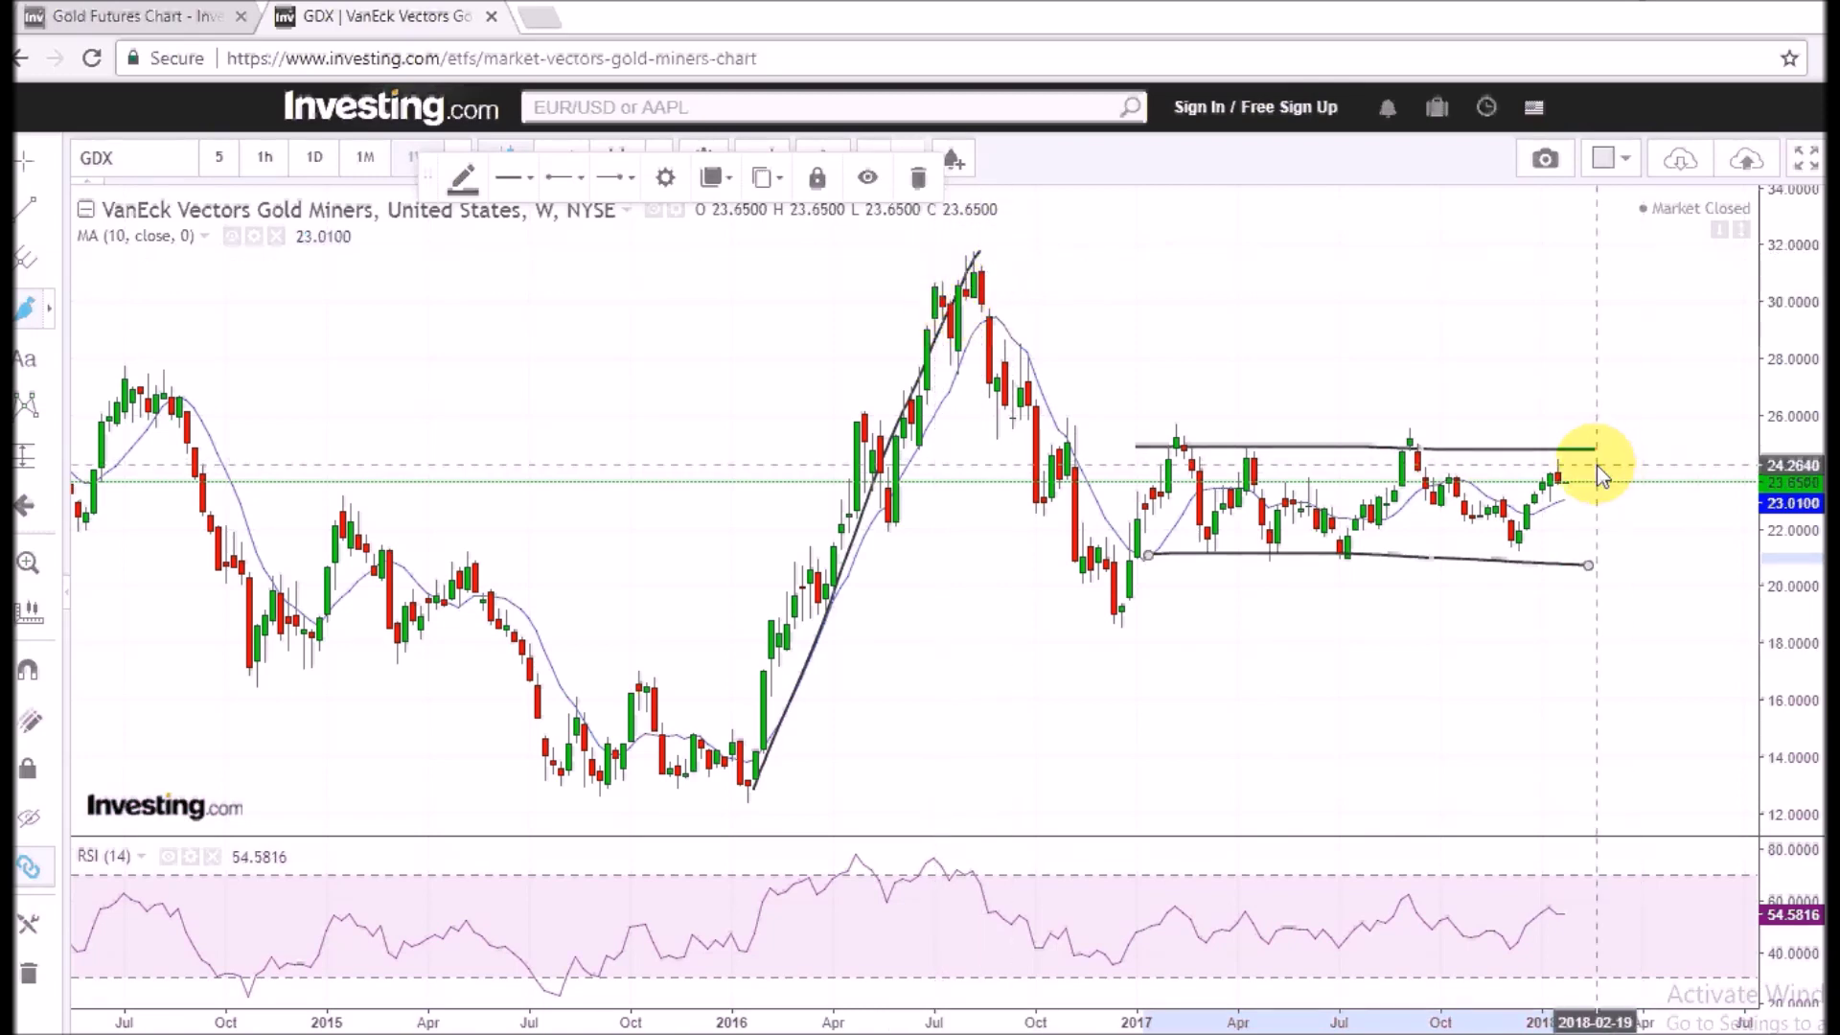
{"action": "left_click", "coordinate": [1675, 301]}
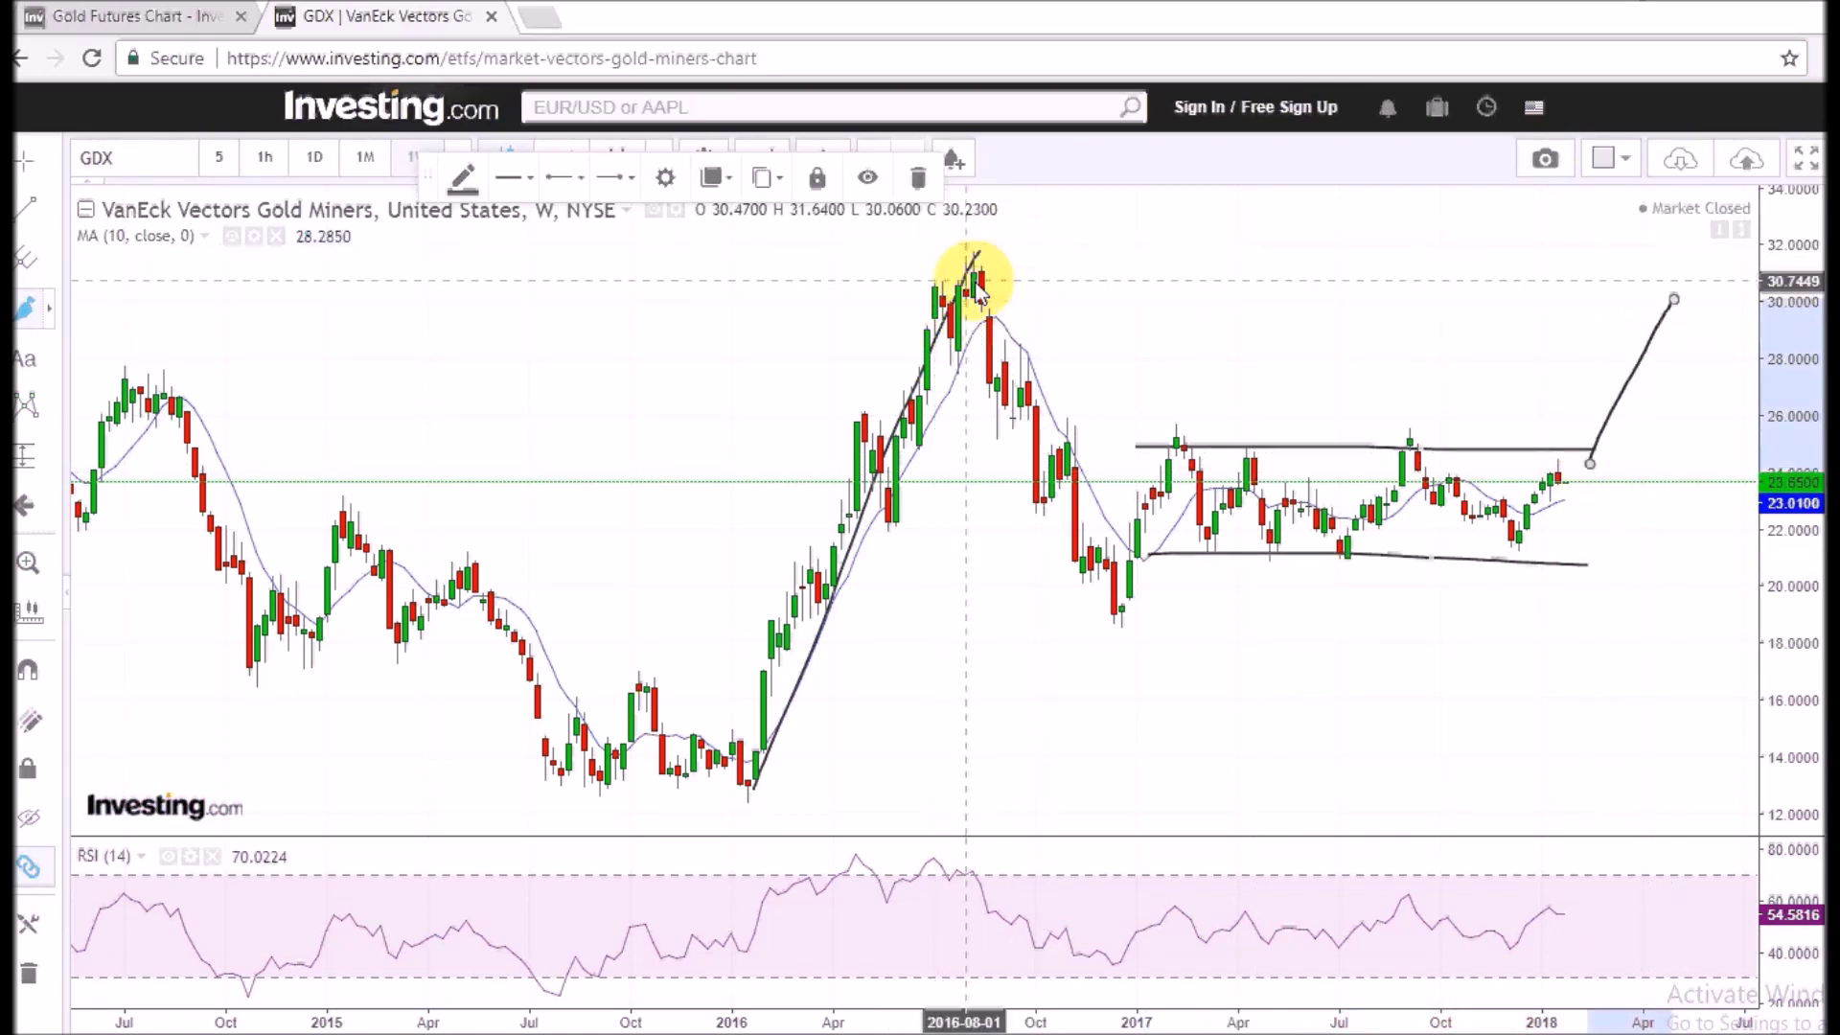
Step: Return to the Gold Futures chart and brush a projected rise to about 1397 plus small arcs at the September 2017 and mid-2016 peaks
{"action": "key", "text": "ctrl+shift+Tab"}
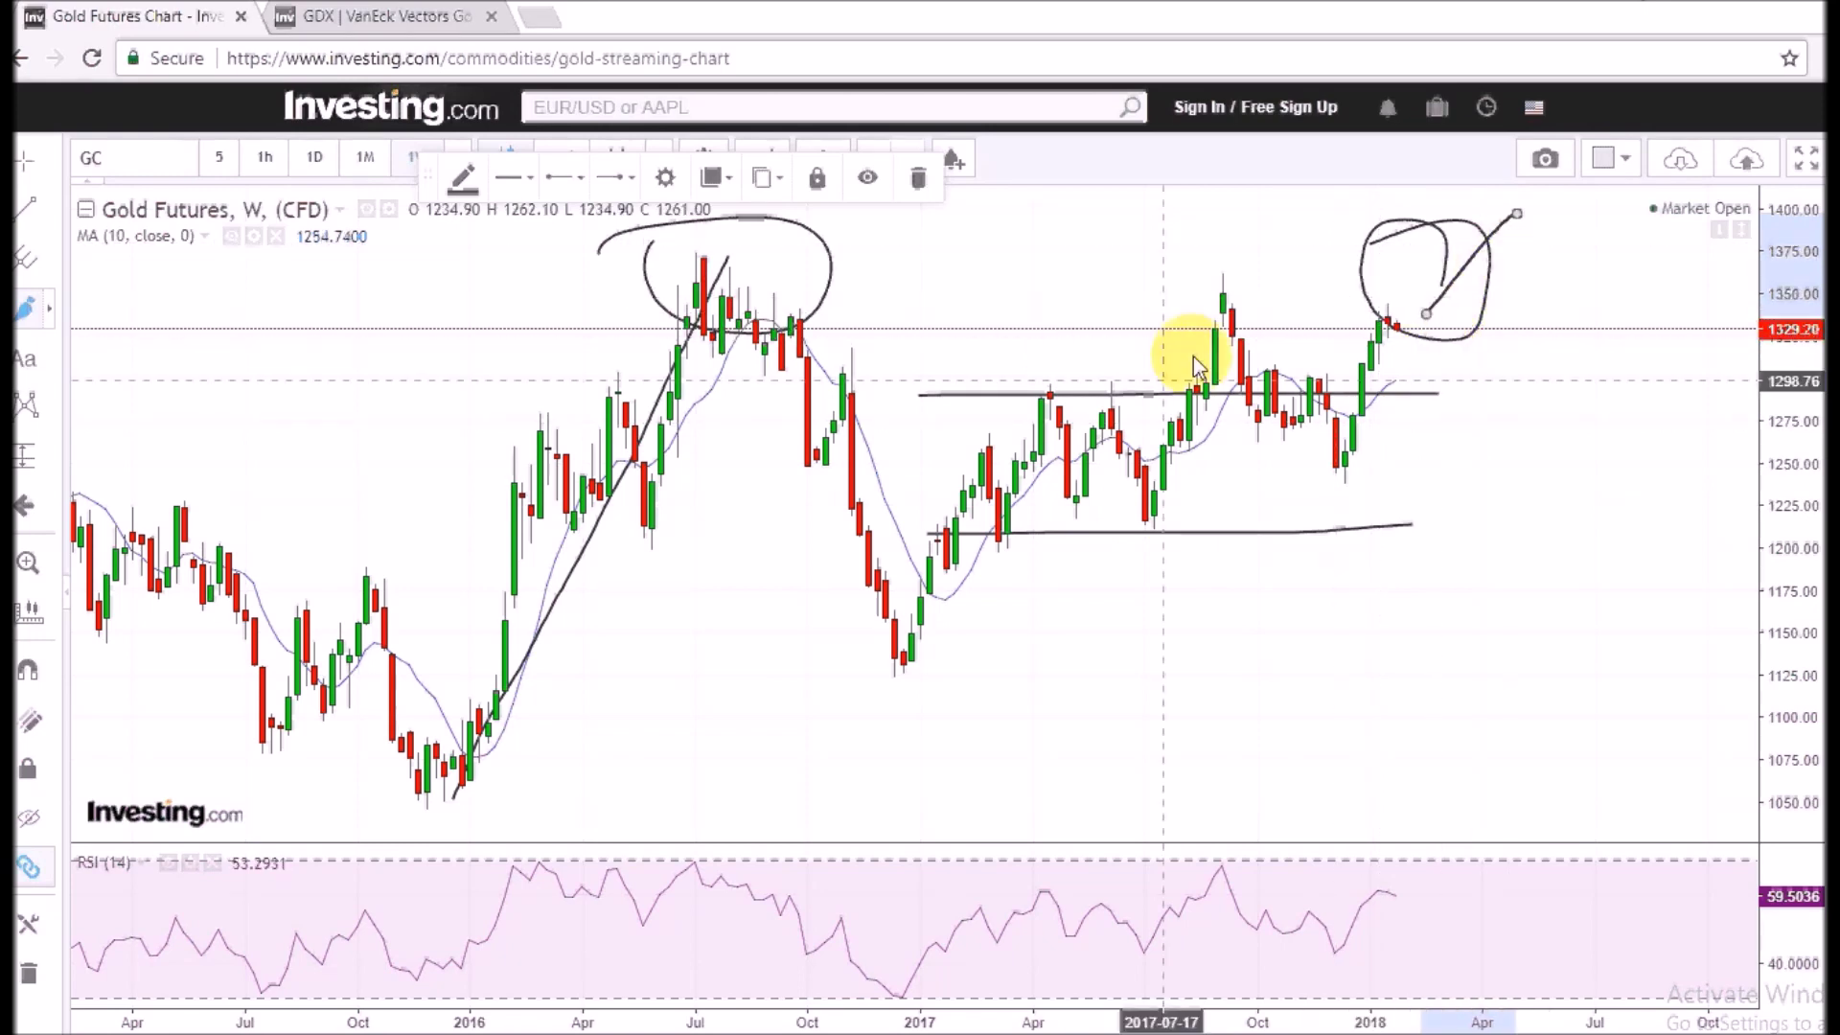
{"action": "left_click_drag", "start_coordinate": [1209, 299], "coordinate": [1233, 296]}
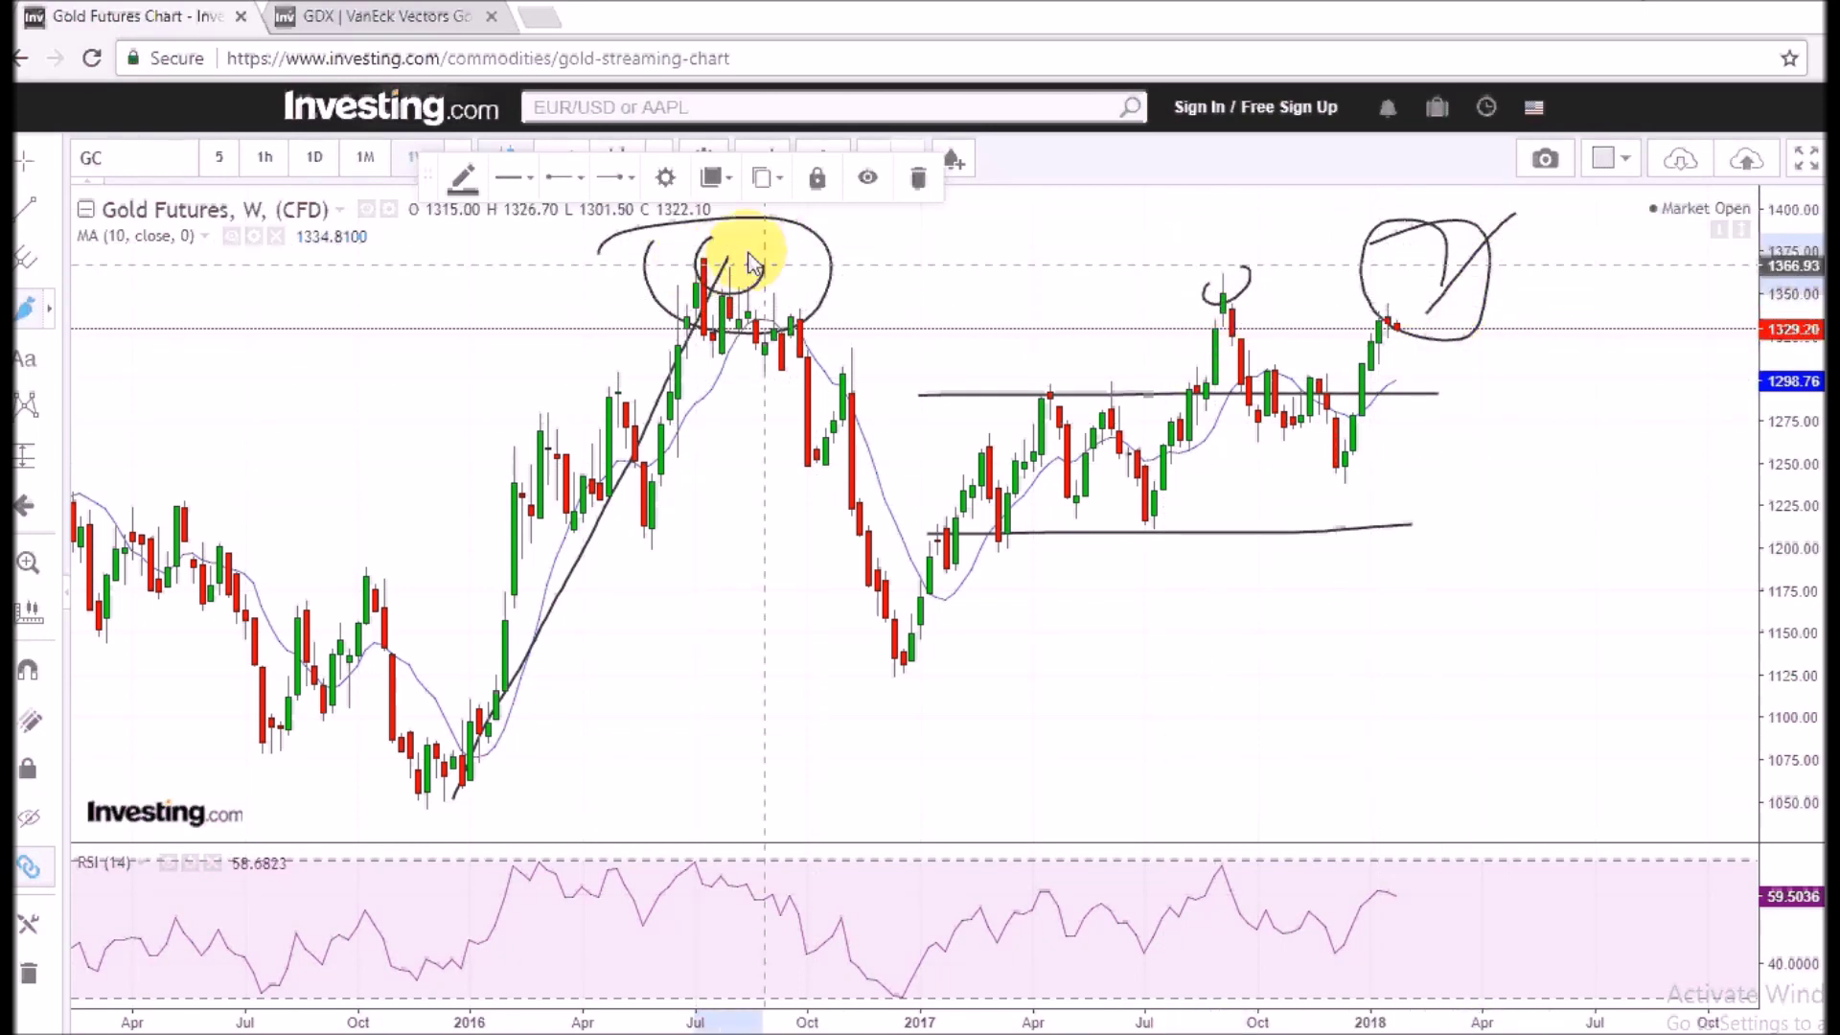
Step: Review the GDX chart against the Bureau of Labor Statistics core CPI graph, and view the Steemit blog page
{"action": "left_click", "coordinate": [393, 16]}
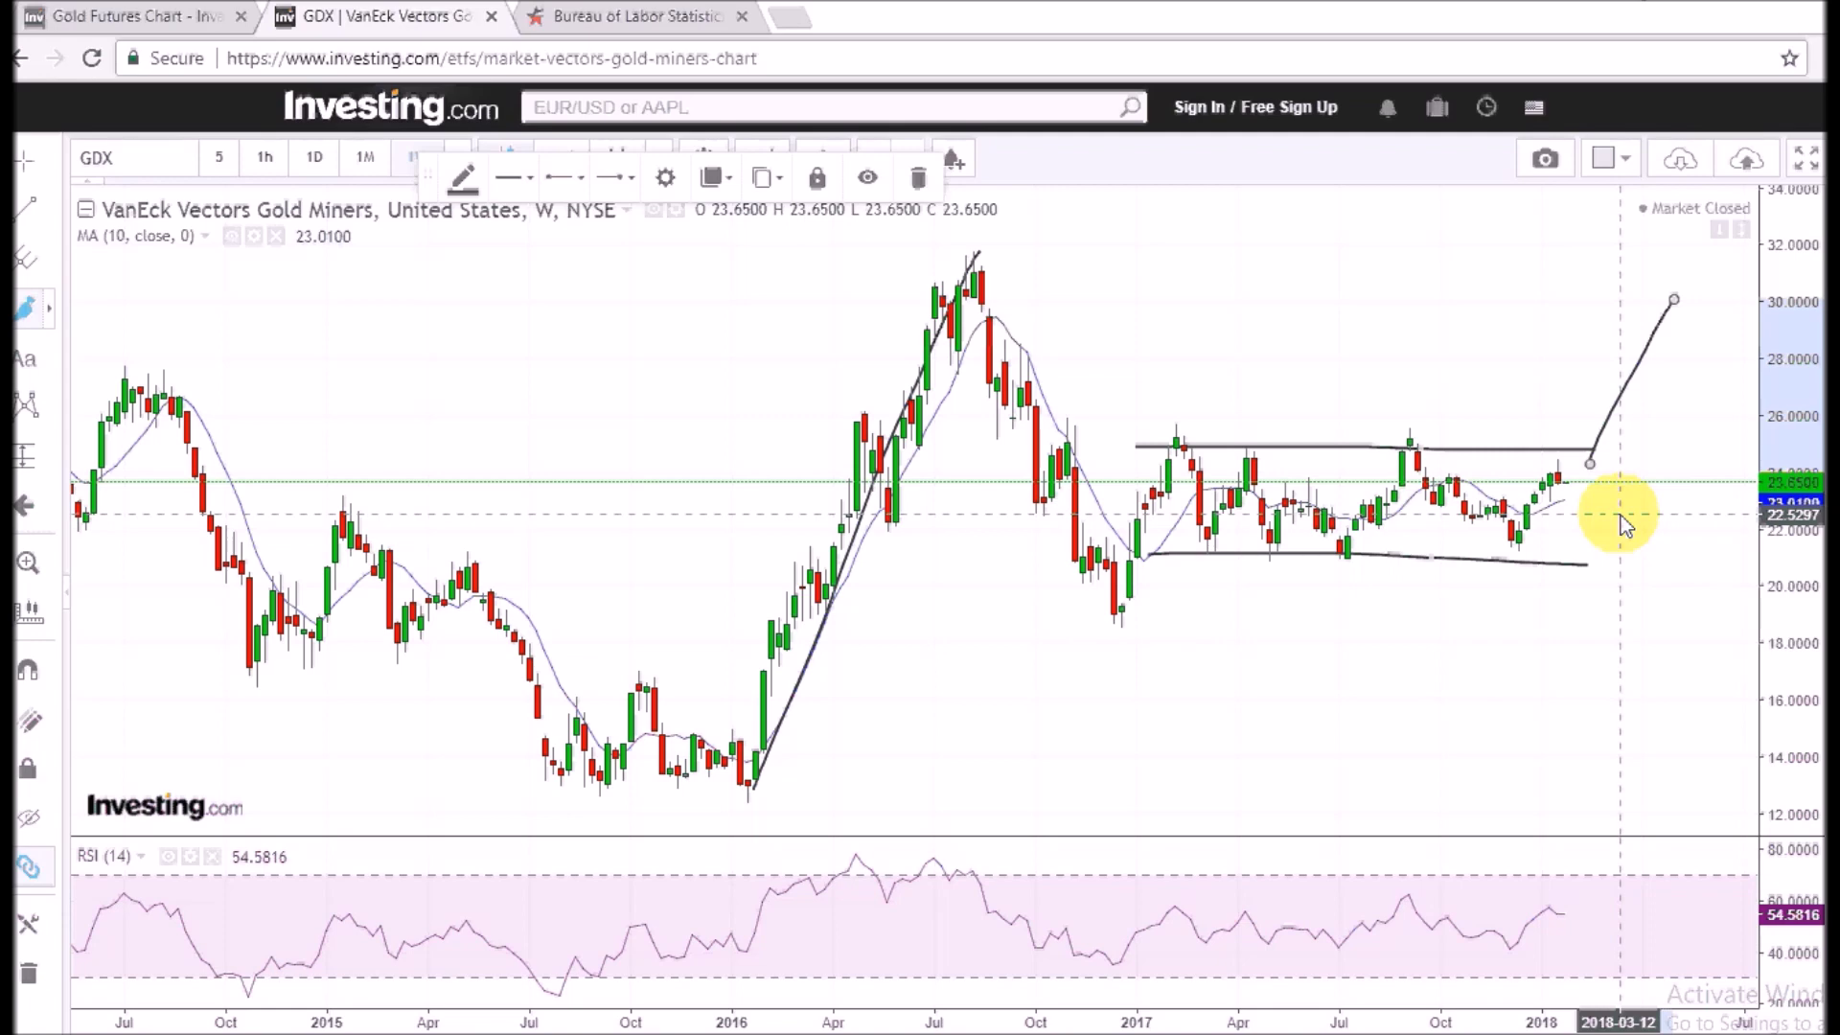
{"action": "left_click", "coordinate": [665, 23]}
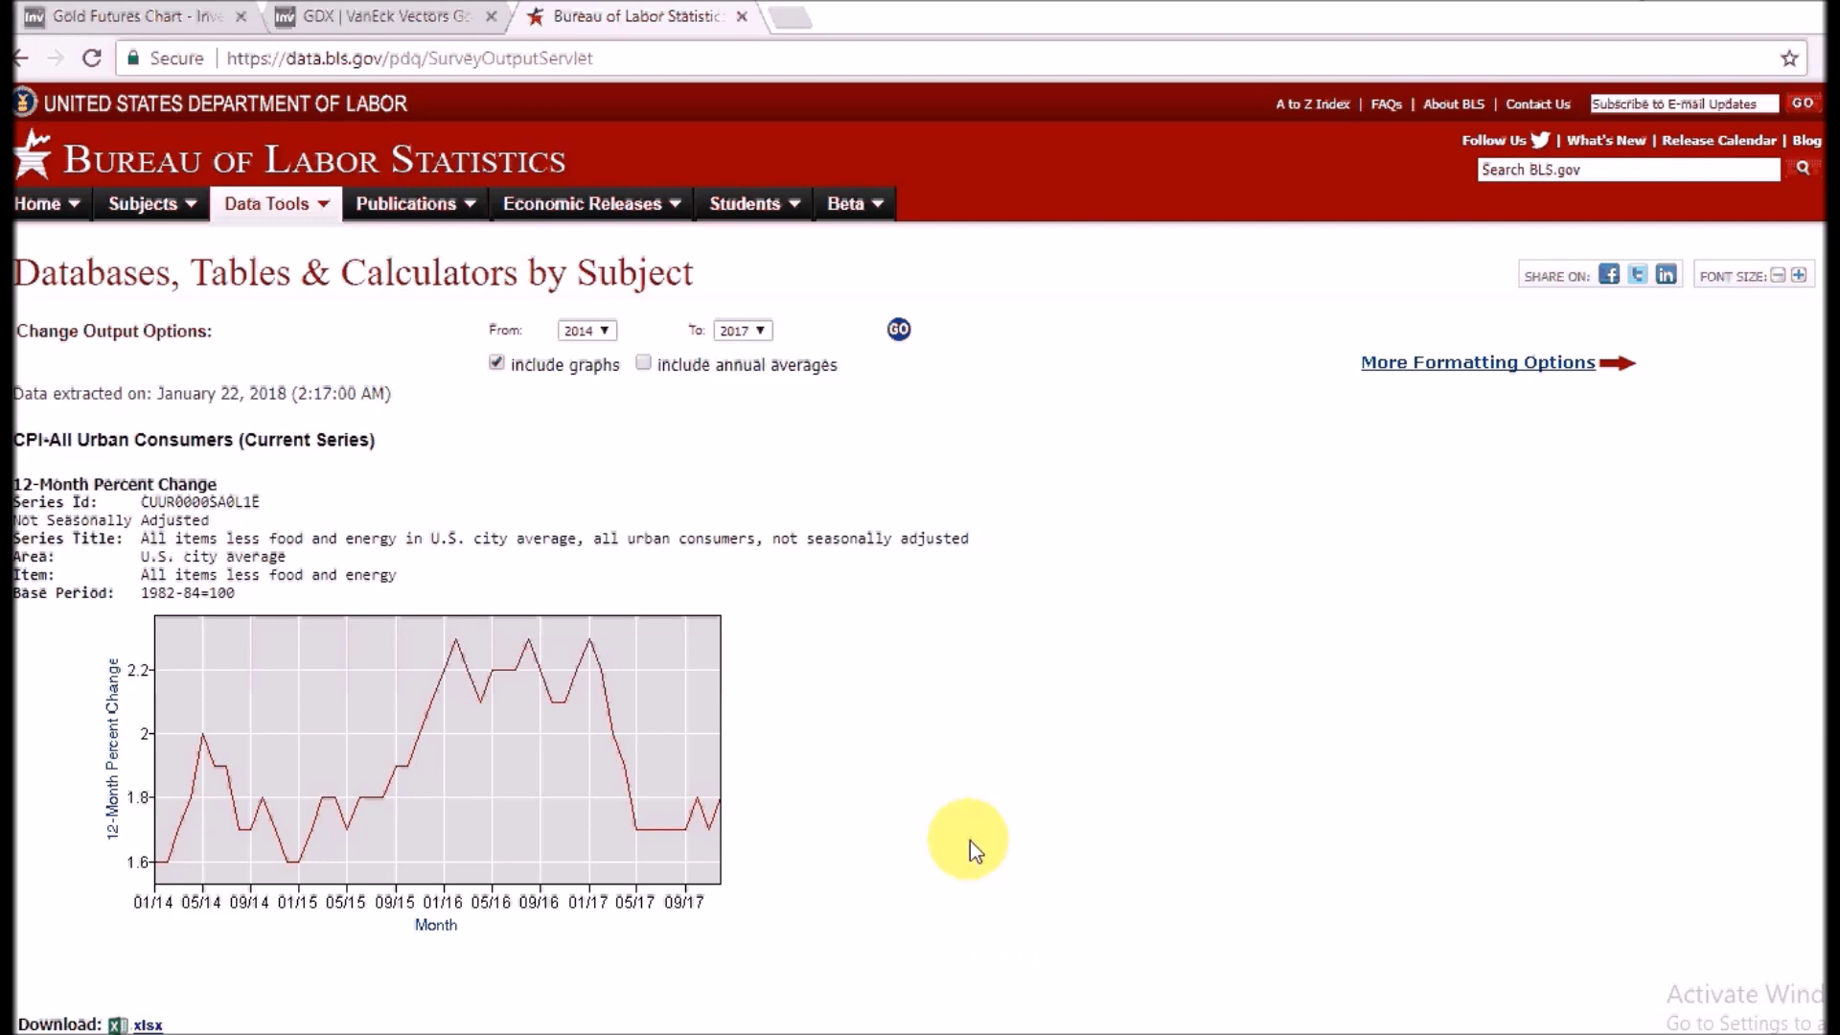
{"action": "left_click", "coordinate": [399, 18]}
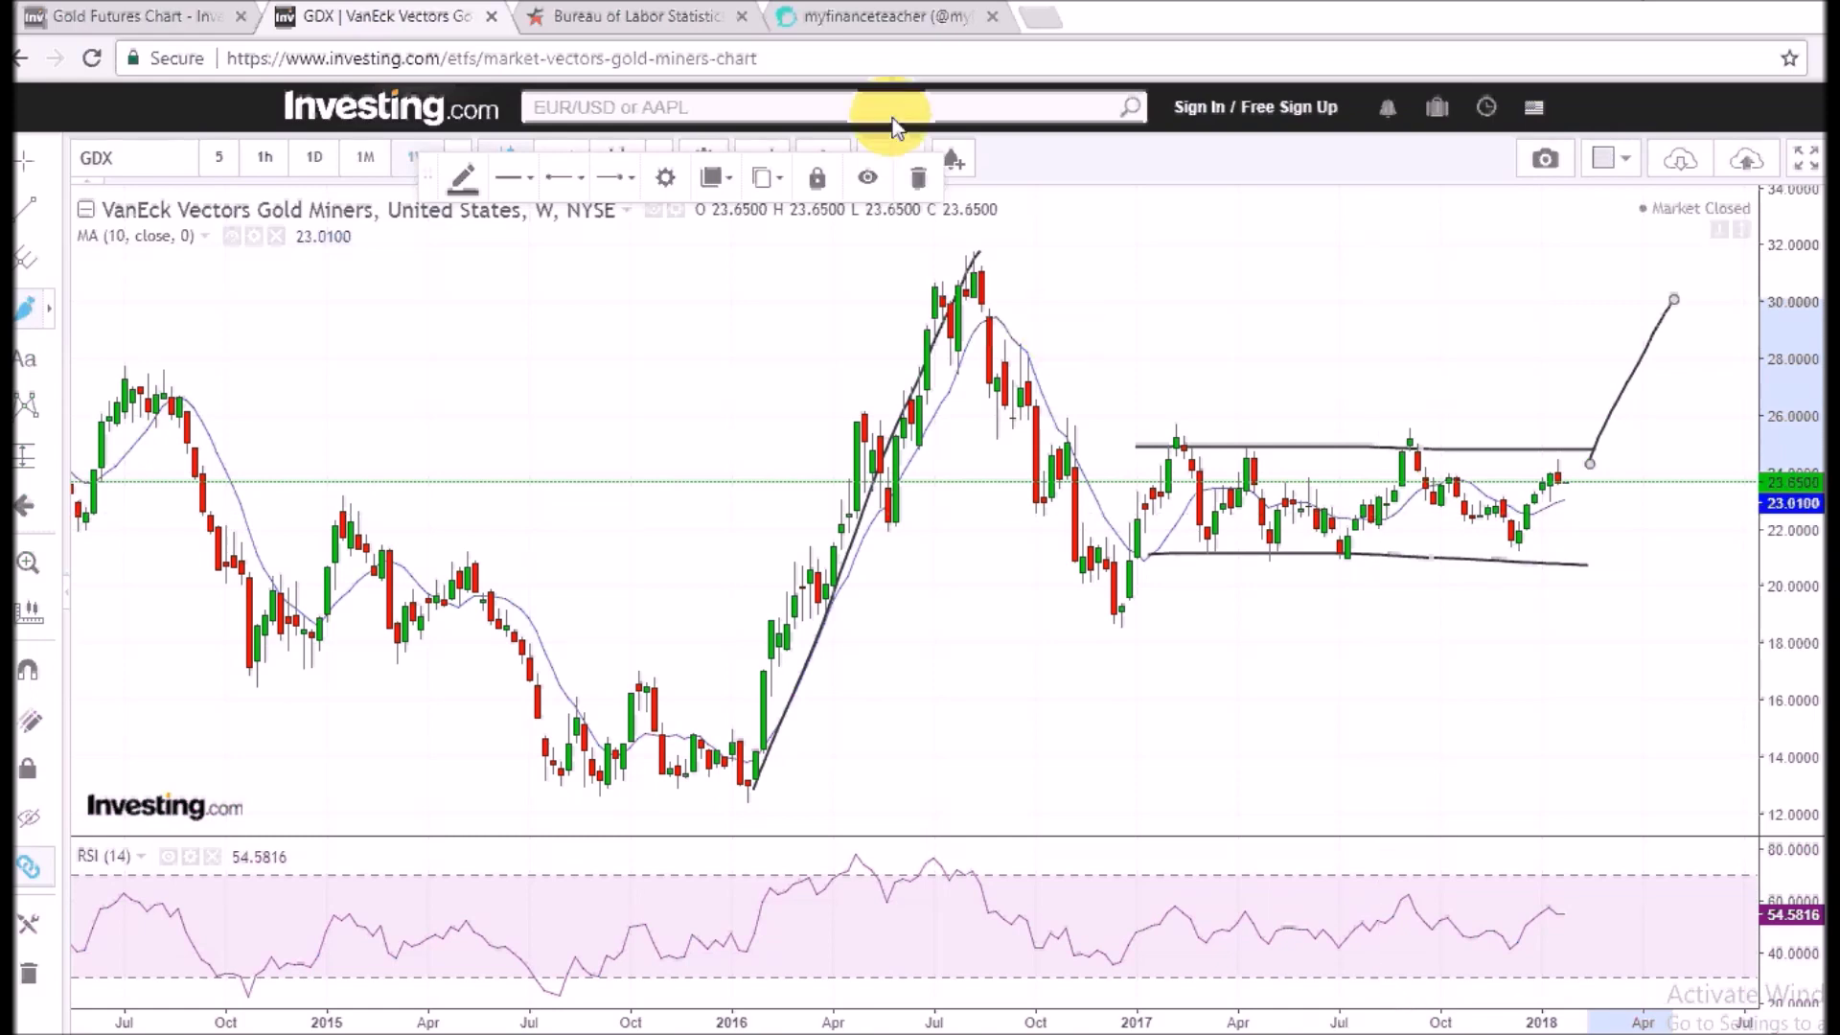
{"action": "left_click", "coordinate": [882, 21]}
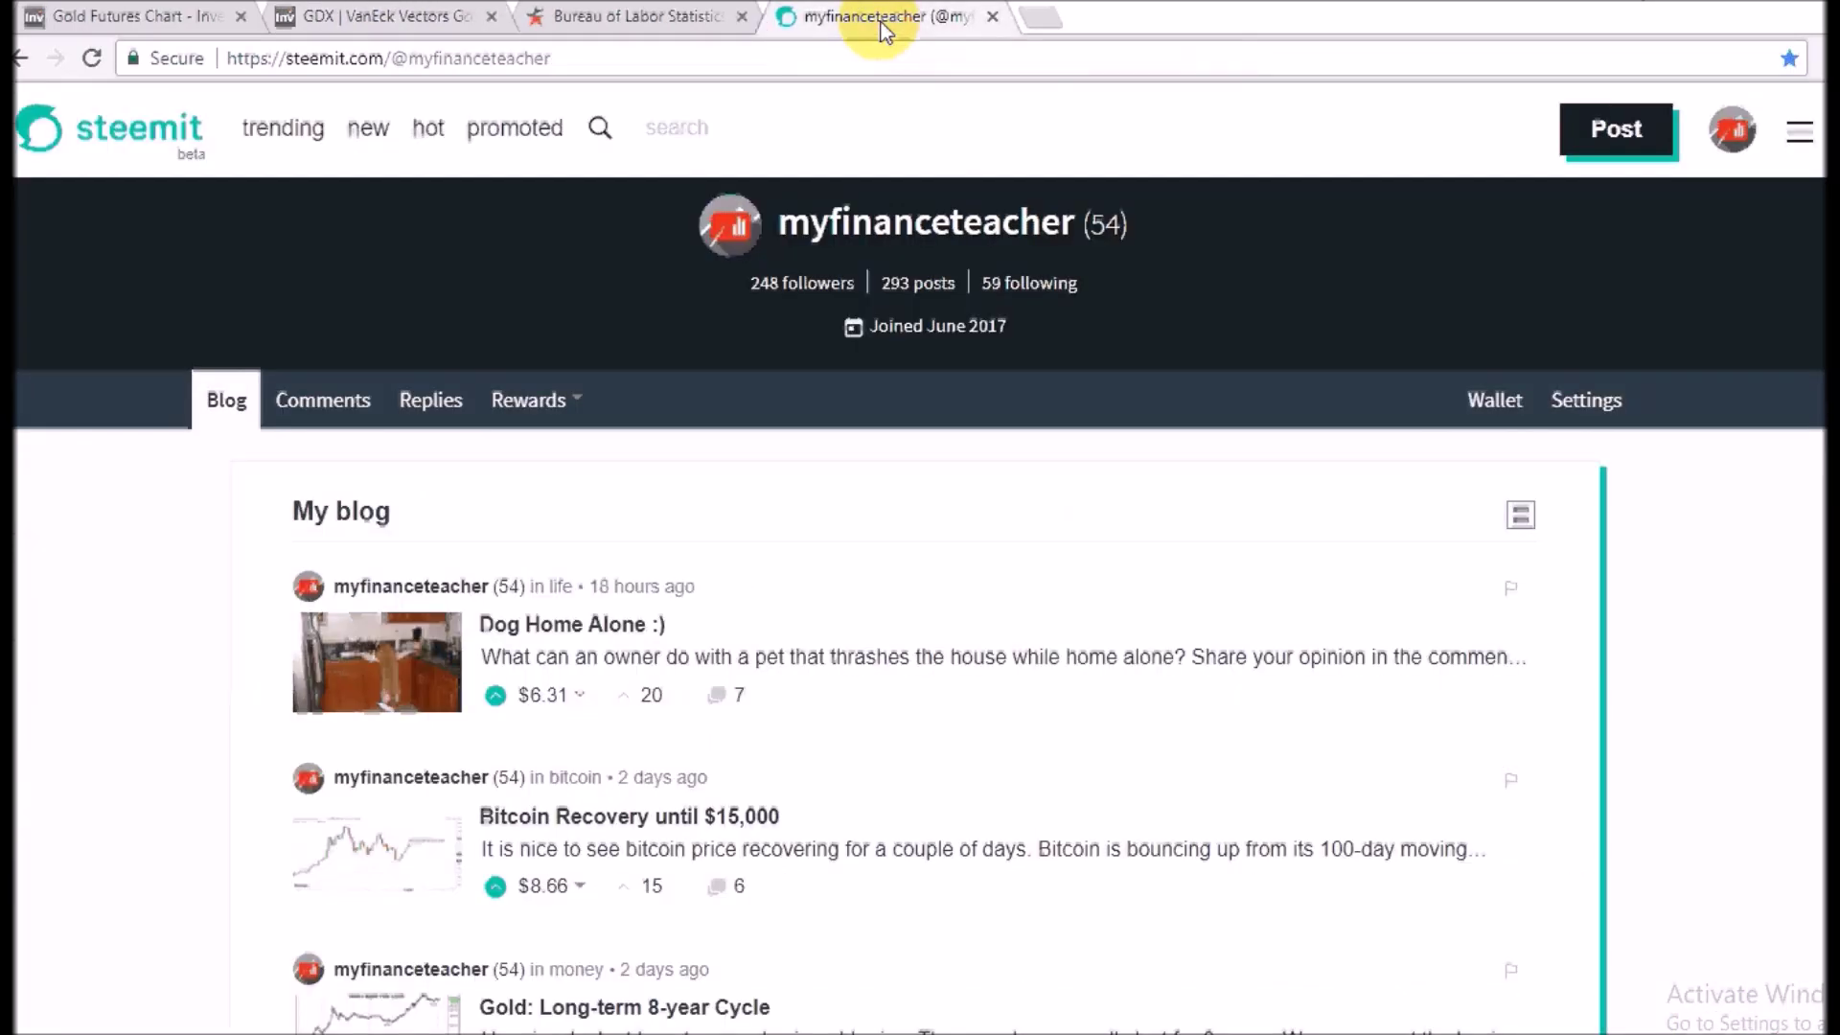